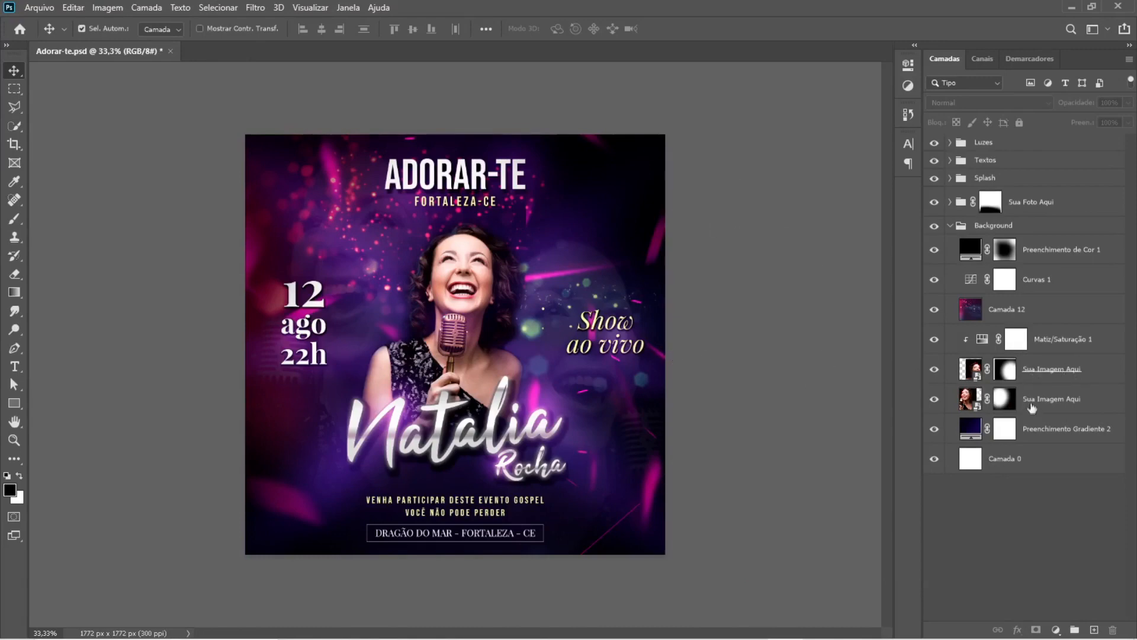
Step: Inspect the full extents of the two "Sua Imagem Aqui" layers in the Background group with Free Transform, without changing them
{"action": "left_click", "coordinate": [1059, 401]}
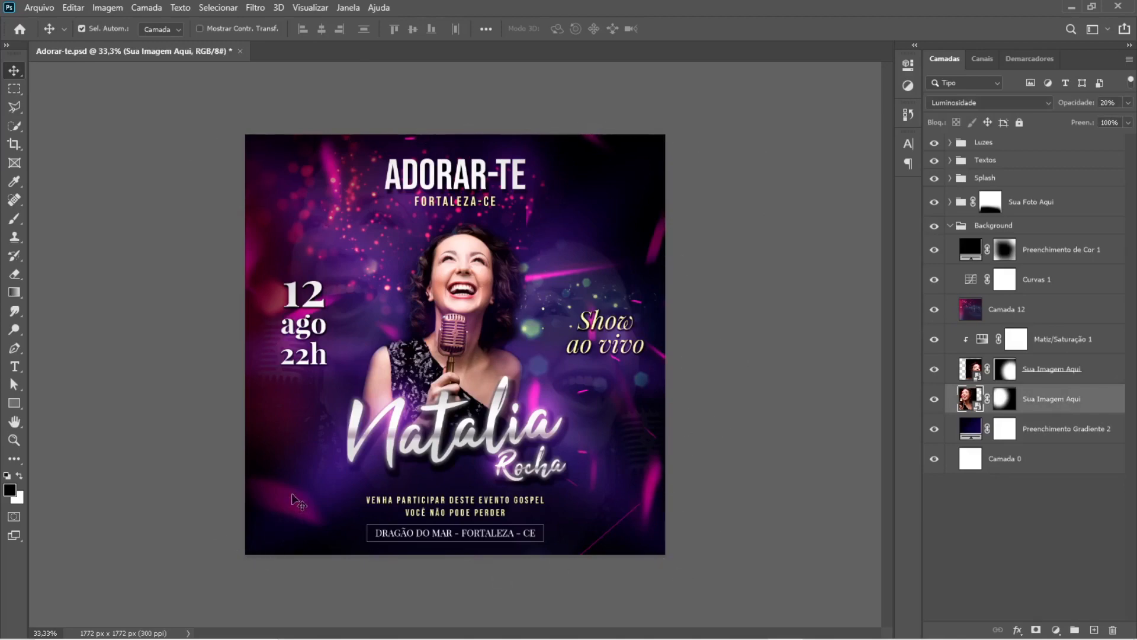
{"action": "key", "text": "ctrl"}
{"action": "key", "text": "ctrl+t"}
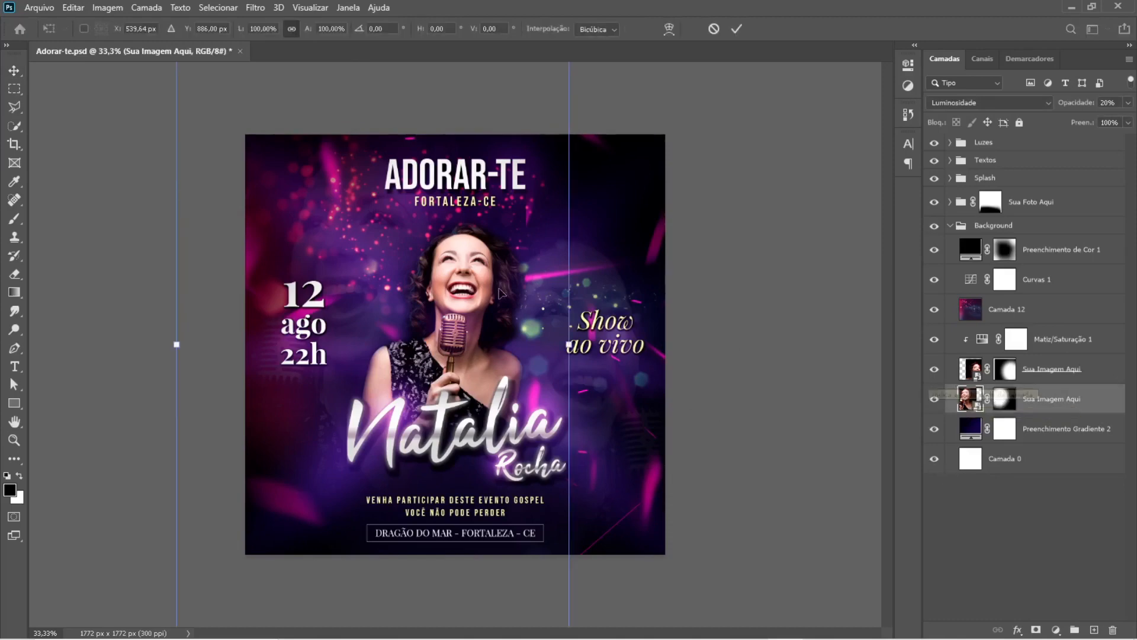
{"action": "key", "text": "ctrl+minus"}
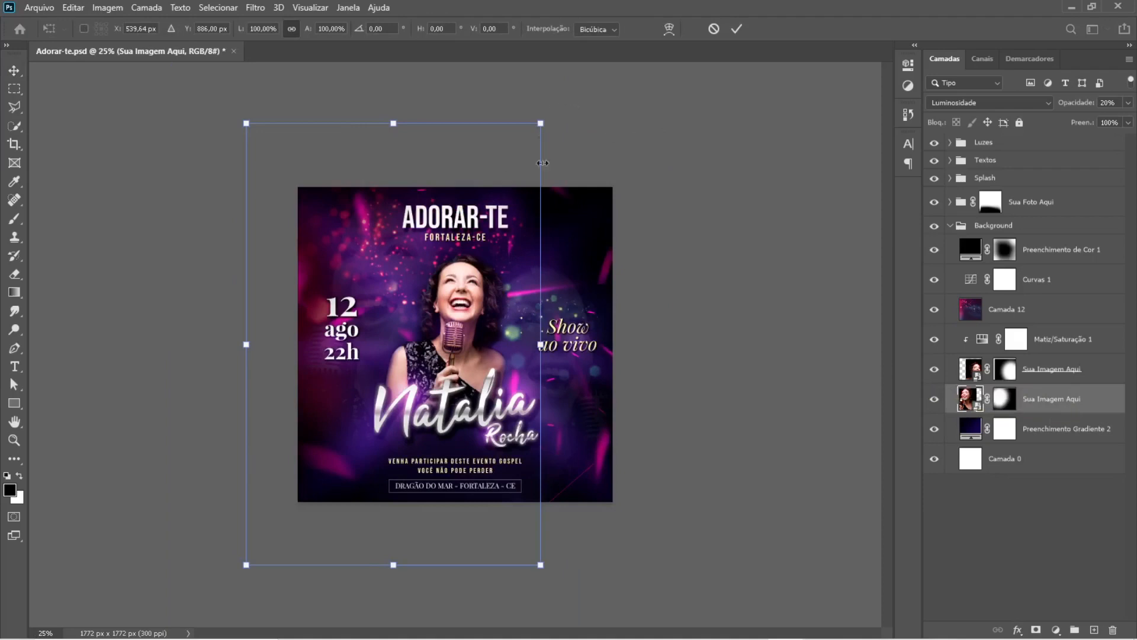
{"action": "key", "text": "Escape"}
{"action": "left_click", "coordinate": [976, 377]}
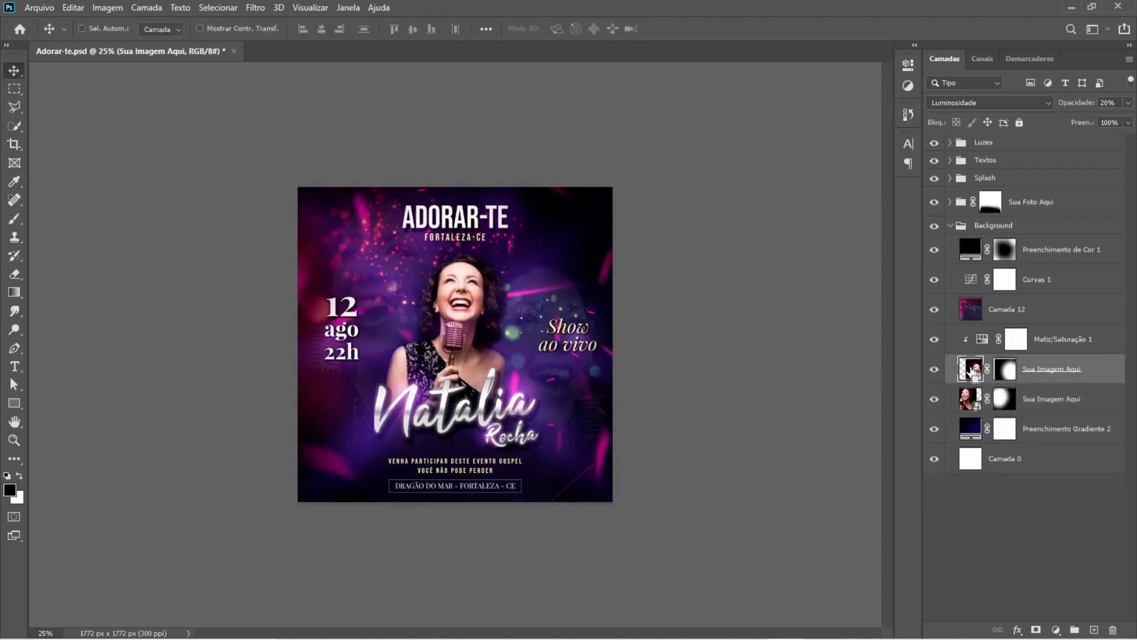
{"action": "key", "text": "ctrl+t"}
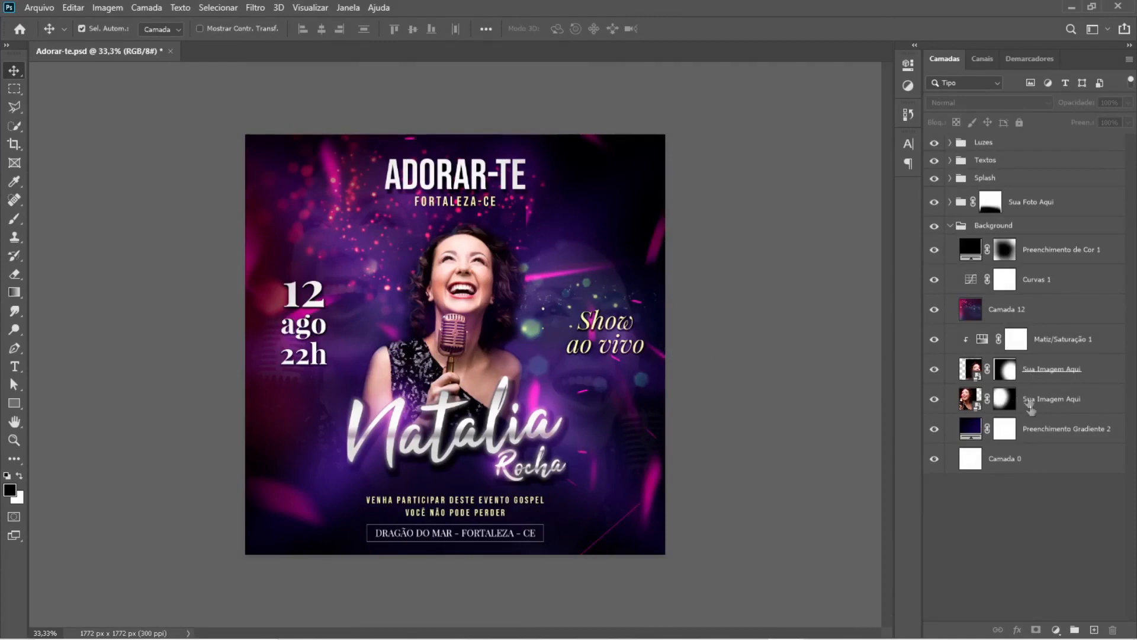
Step: Check how far the two "Sua Imagem Aqui" layers and Camada 12 extend beyond the canvas using Free Transform
{"action": "left_click", "coordinate": [1048, 402]}
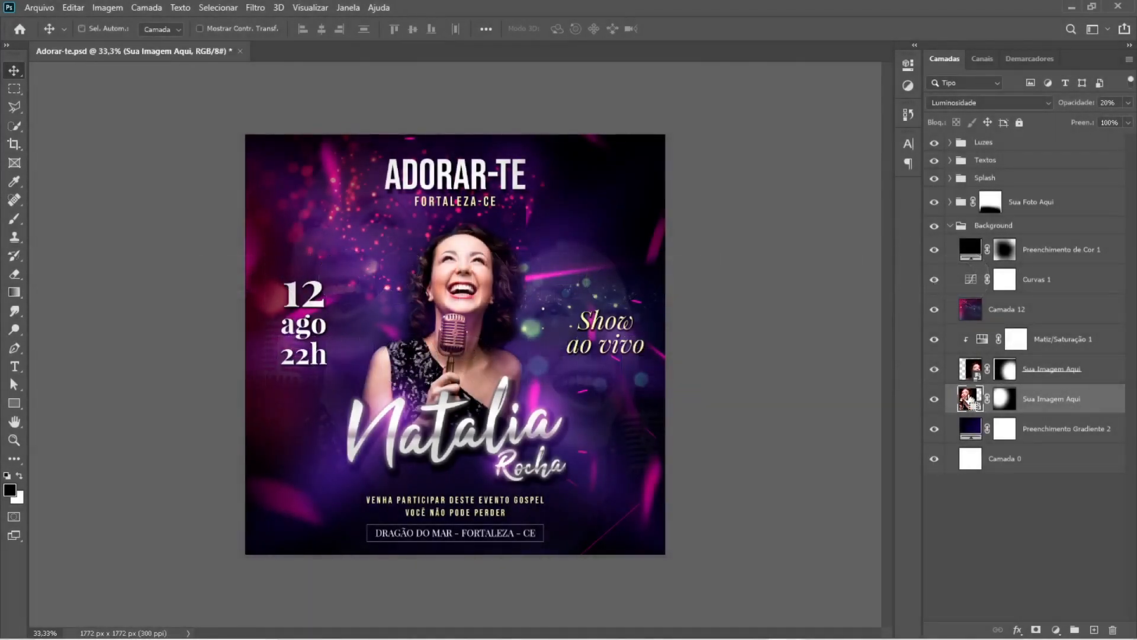
{"action": "key", "text": "ctrl+t"}
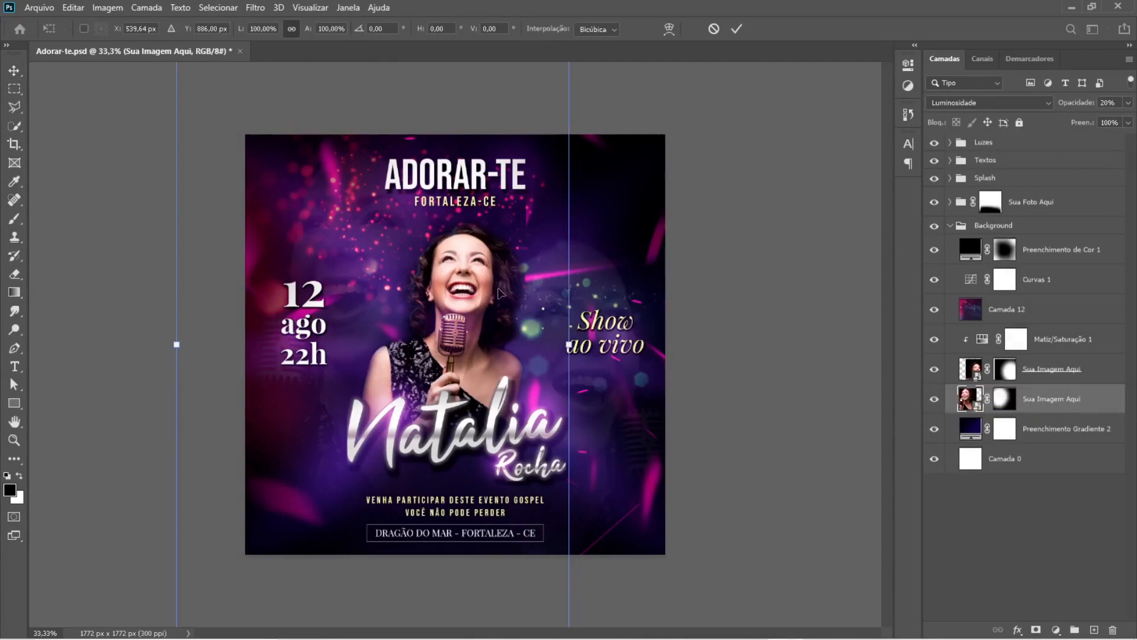
{"action": "key", "text": "ctrl+minus"}
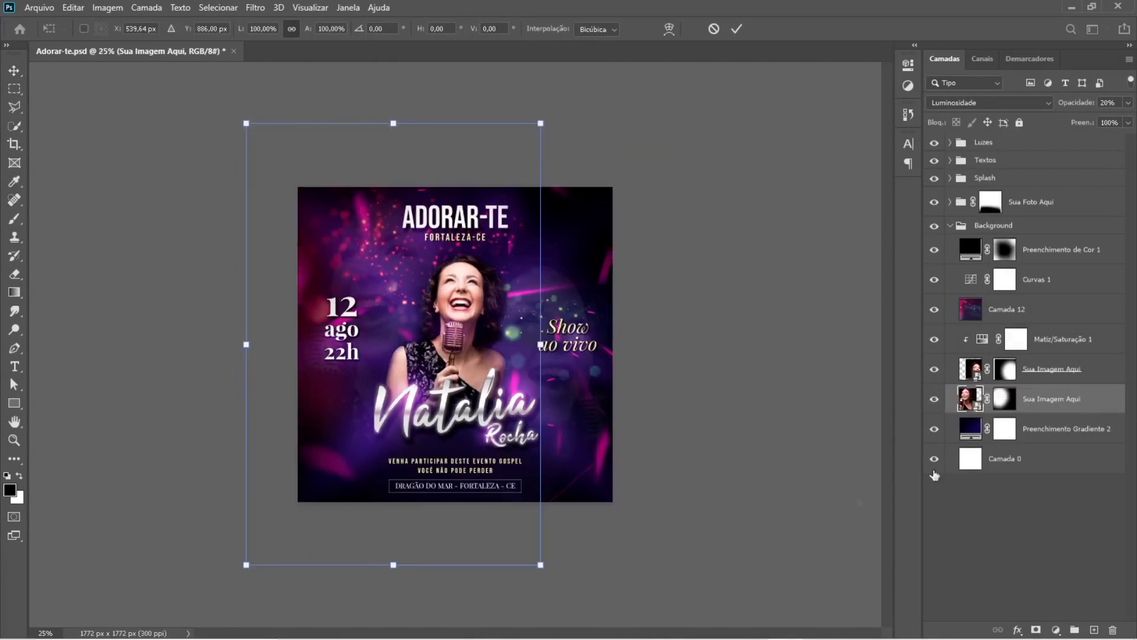
{"action": "key", "text": "Escape"}
{"action": "left_click", "coordinate": [974, 373]}
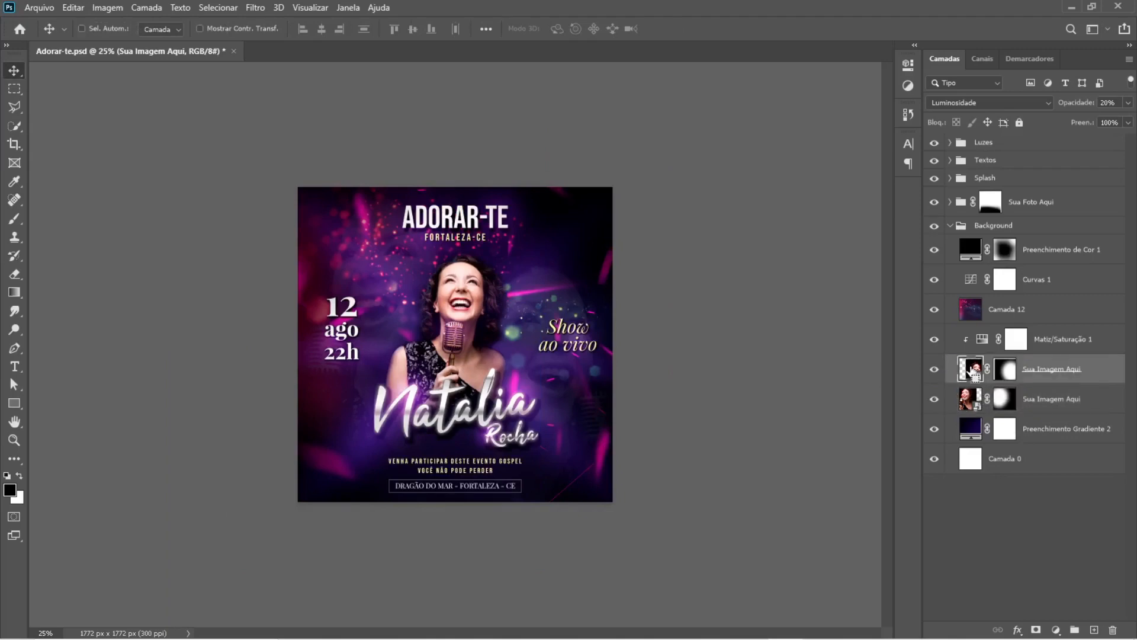
{"action": "key", "text": "ctrl+t"}
{"action": "key", "text": "Escape"}
{"action": "left_click", "coordinate": [1009, 311]}
{"action": "key", "text": "ctrl+t"}
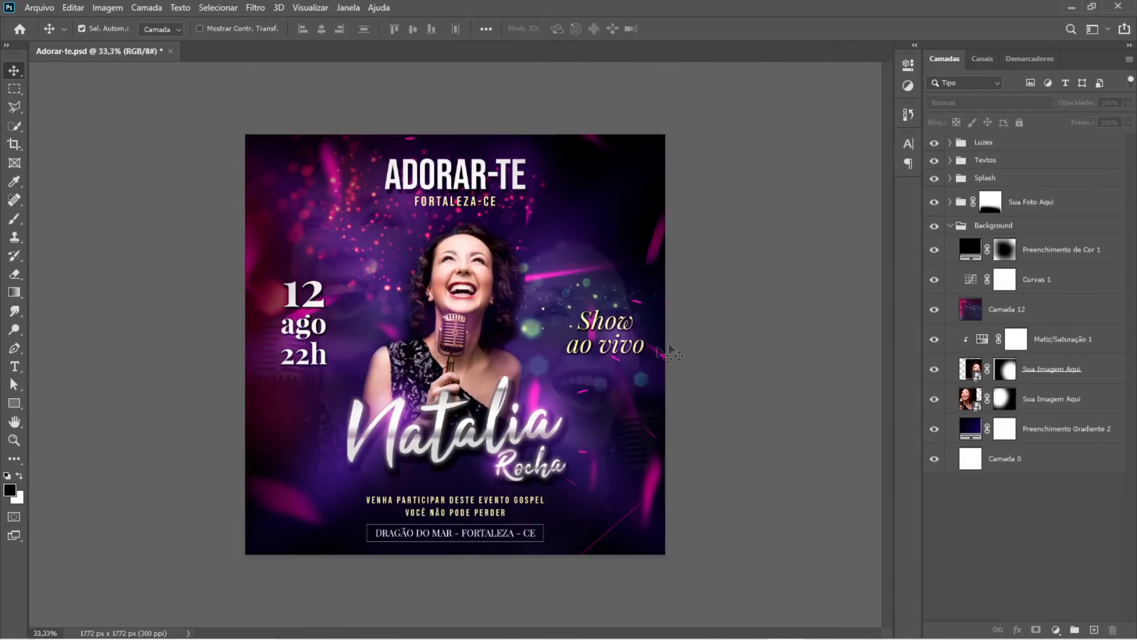
Step: Compare the Free Transform bounds of both "Sua Imagem Aqui" layers and Camada 12 against the canvas edges, cancelling each transform
{"action": "left_click", "coordinate": [1053, 403]}
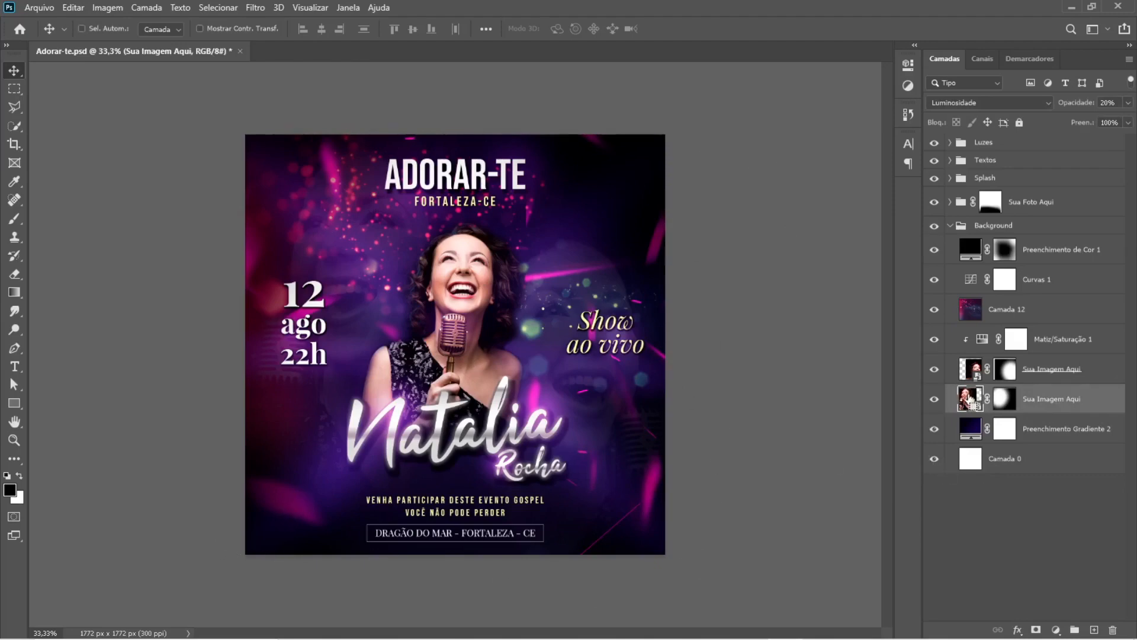
{"action": "key", "text": "ctrl+t"}
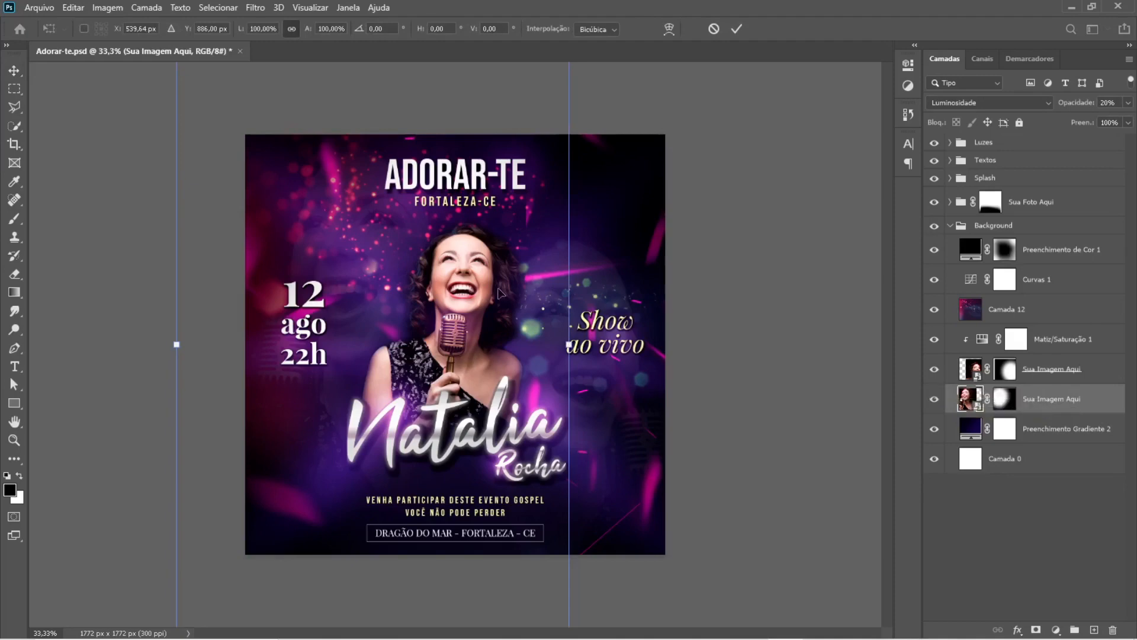
{"action": "key", "text": "ctrl+minus"}
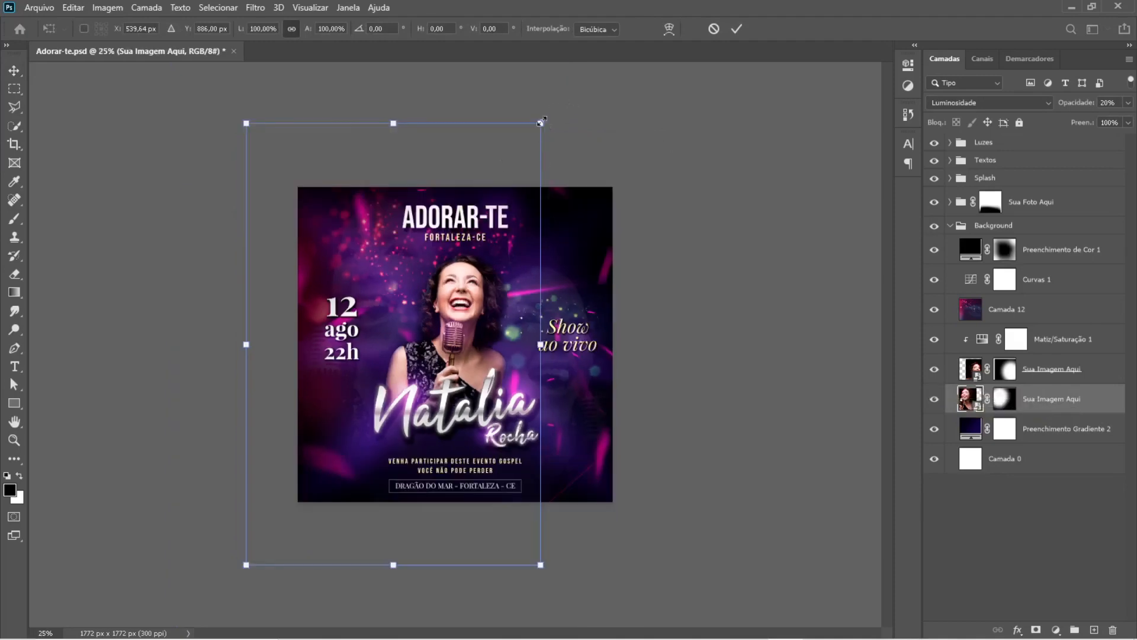
{"action": "key", "text": "Escape"}
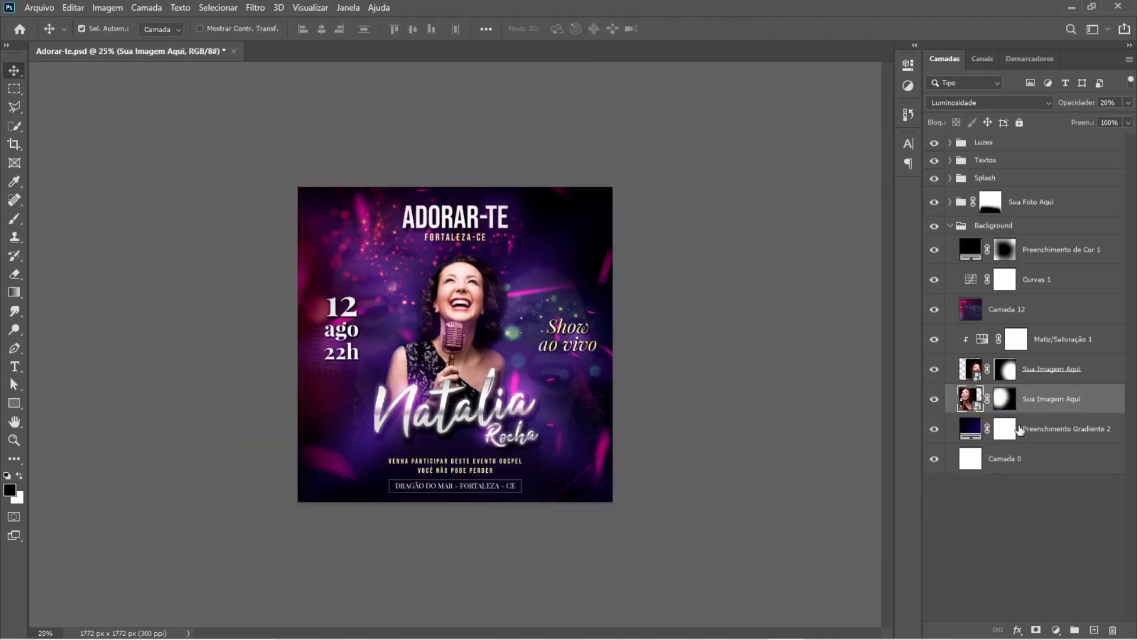
{"action": "left_click", "coordinate": [970, 369]}
{"action": "key", "text": "ctrl+t"}
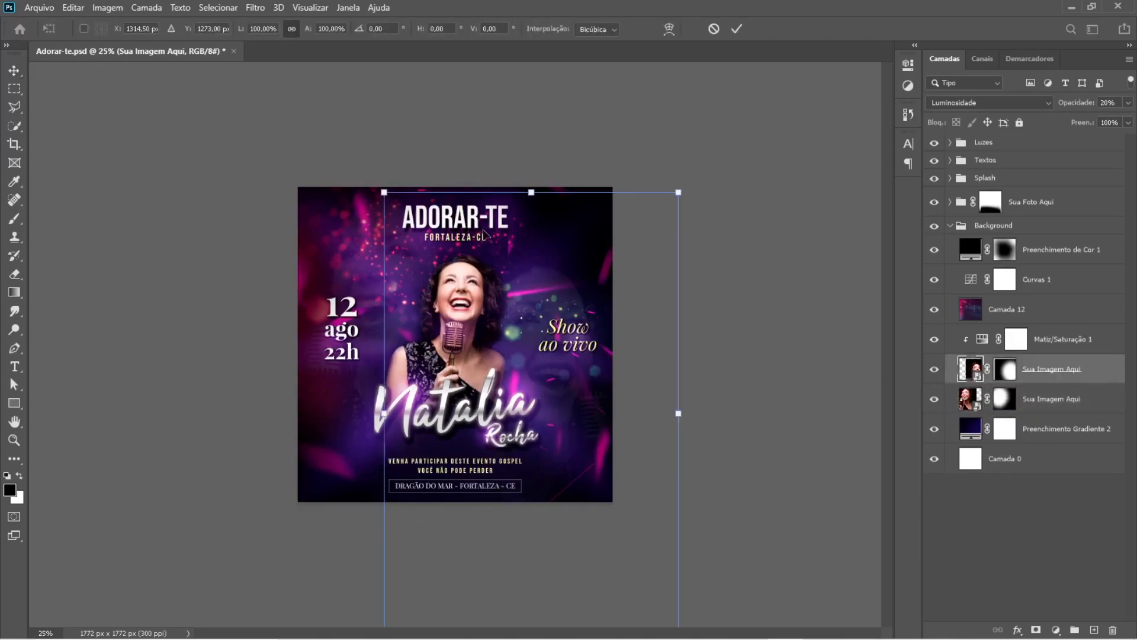
{"action": "key", "text": "Escape"}
{"action": "left_click", "coordinate": [1006, 309]}
{"action": "key", "text": "ctrl+t"}
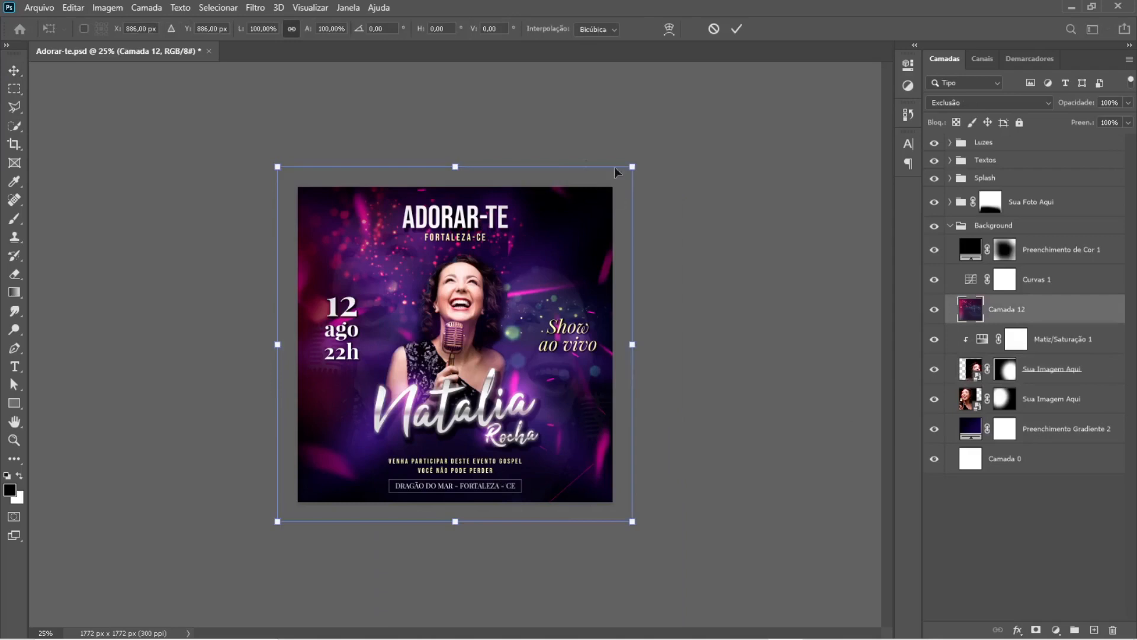
{"action": "key", "text": "Escape"}
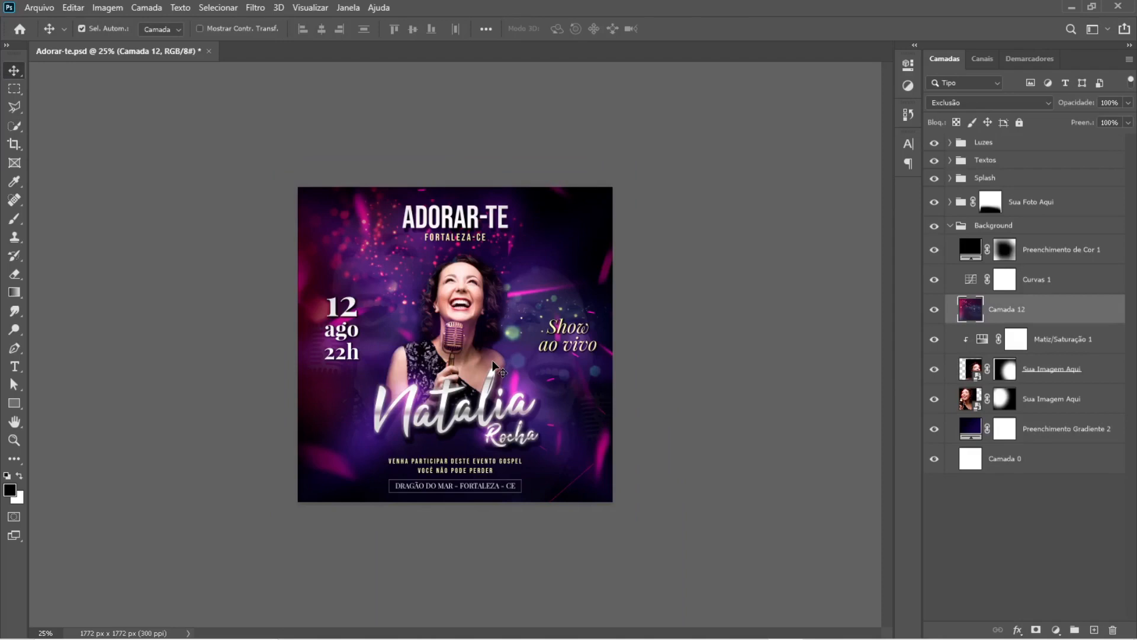
Step: Switch the status readout to document sizes (Tamanhos do Documento)
{"action": "left_click", "coordinate": [189, 633]}
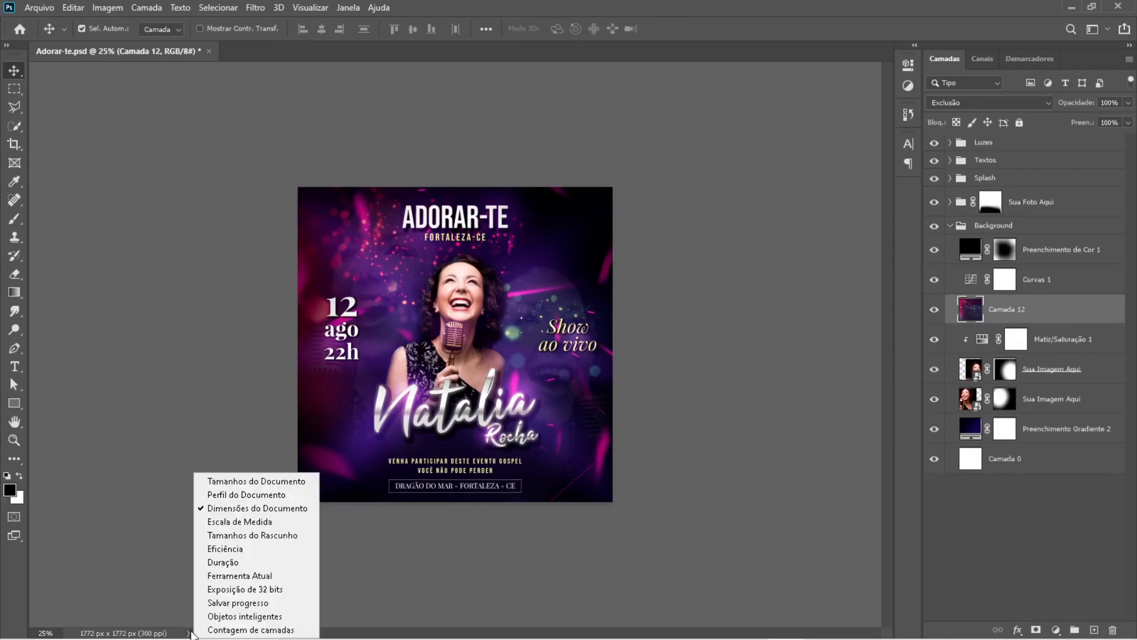
{"action": "left_click", "coordinate": [261, 482]}
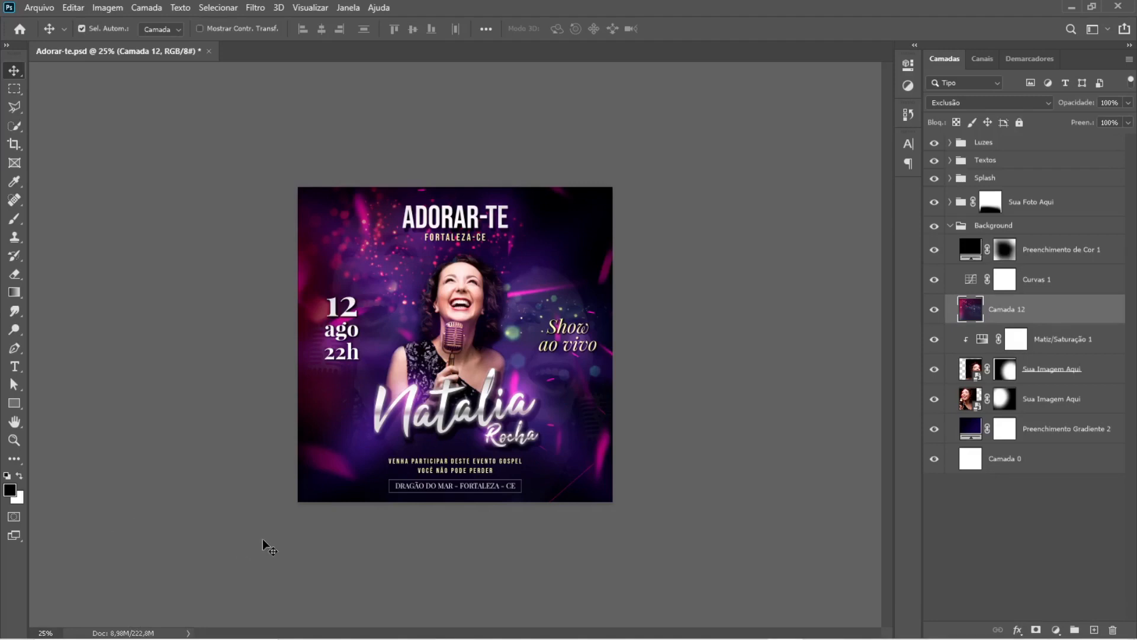
{"action": "key", "text": "shift+alt+y"}
Step: Rasterize both "Sua Imagem Aqui" layers in the Background group
{"action": "left_click", "coordinate": [1038, 374]}
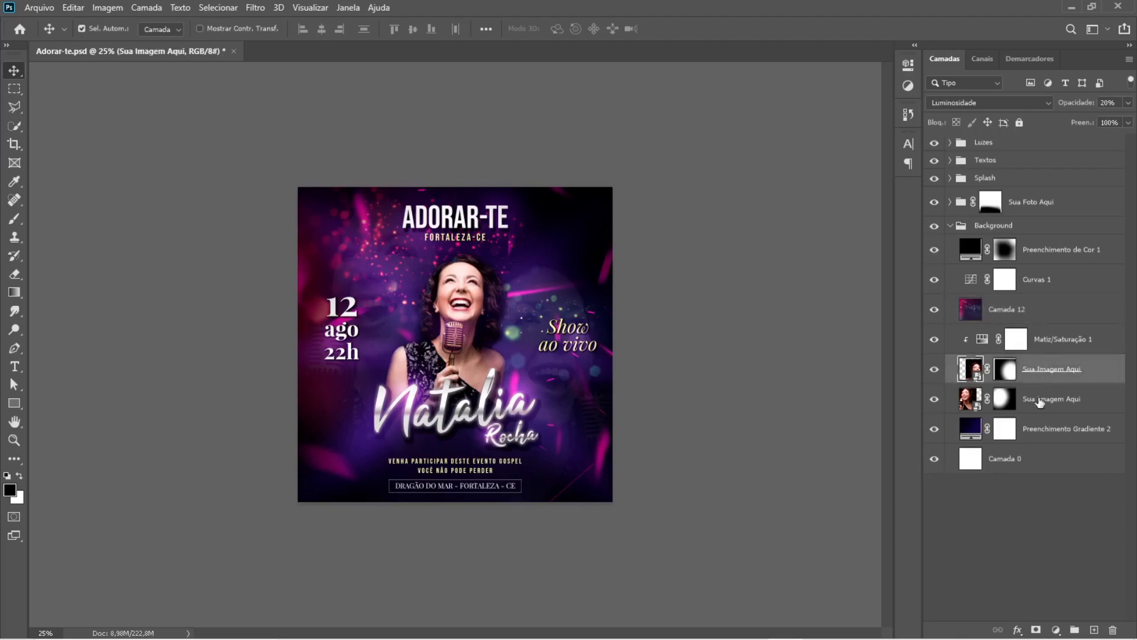
{"action": "left_click", "coordinate": [1039, 401], "text": "shift"}
{"action": "right_click", "coordinate": [1043, 370]}
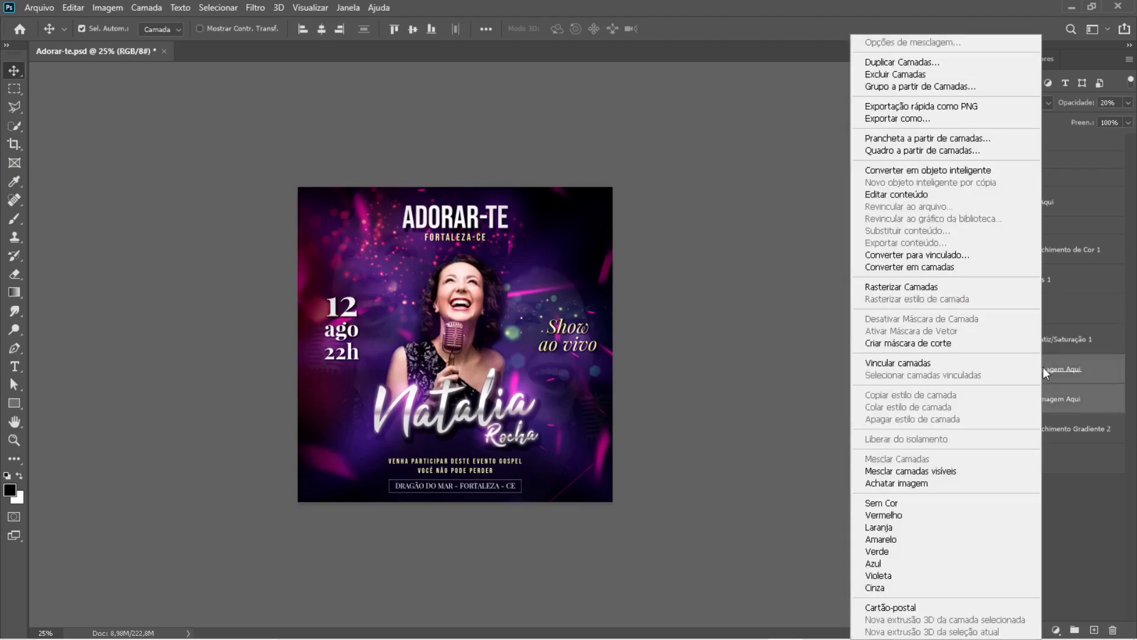
{"action": "left_click", "coordinate": [956, 288]}
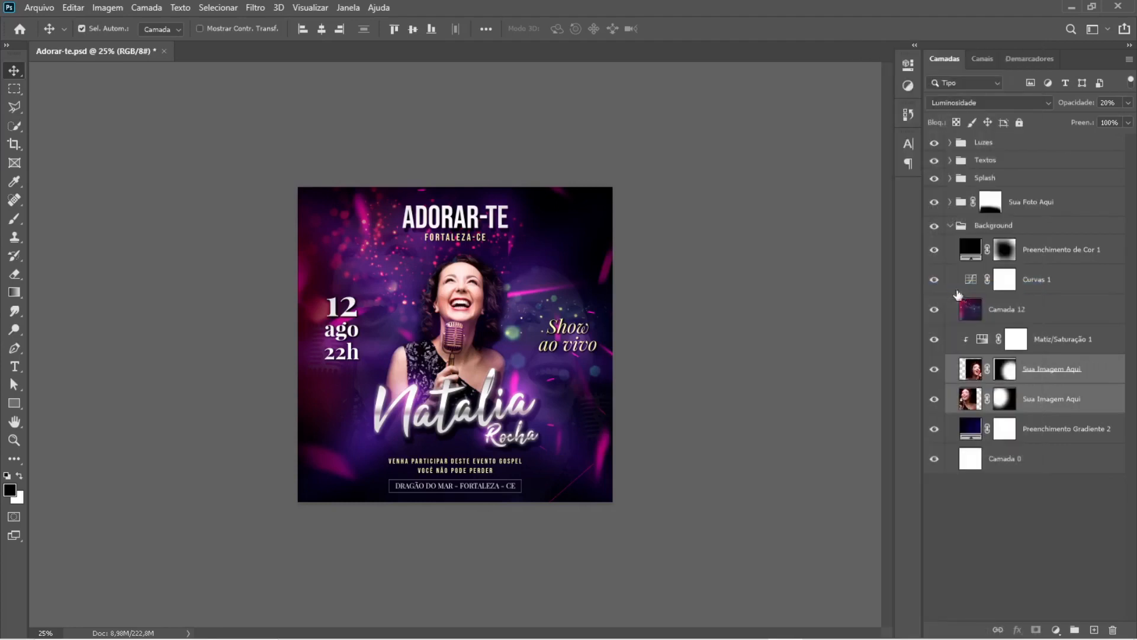
Step: Trim the image based on transparent pixels on all four sides to discard content outside the canvas
{"action": "left_click", "coordinate": [118, 7]}
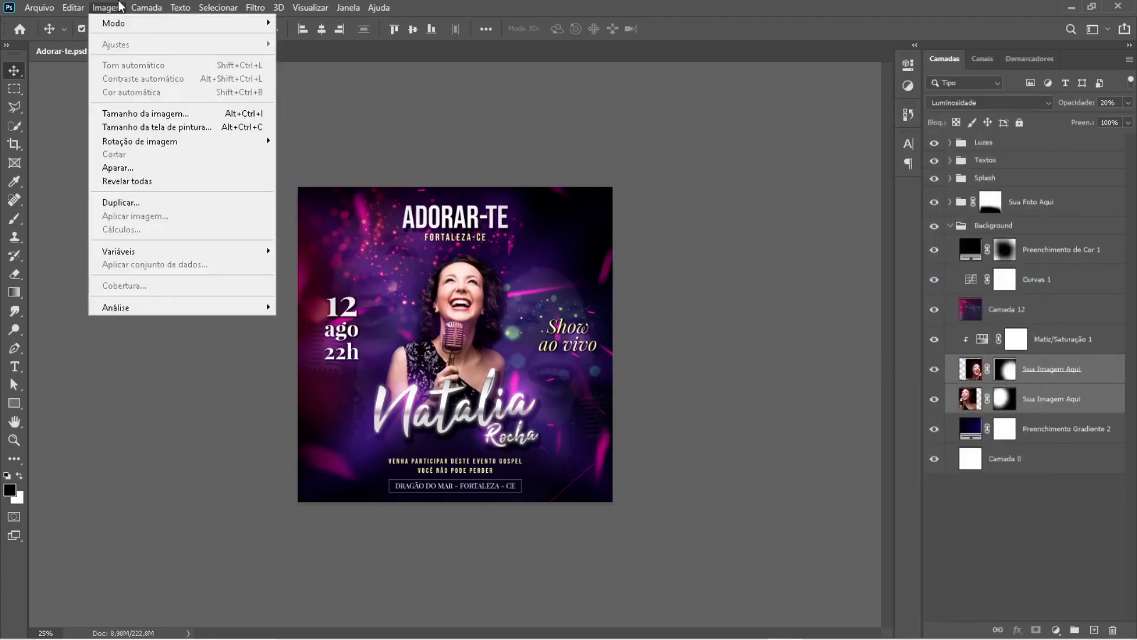
{"action": "left_click", "coordinate": [146, 168]}
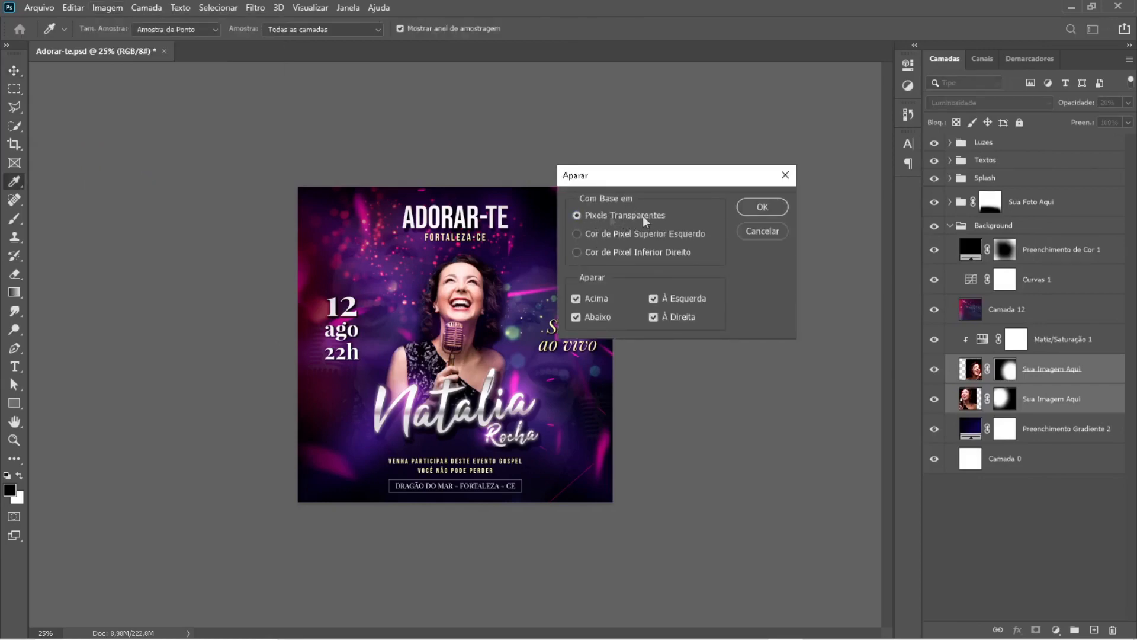
{"action": "left_click", "coordinate": [763, 207]}
{"action": "key", "text": "v"}
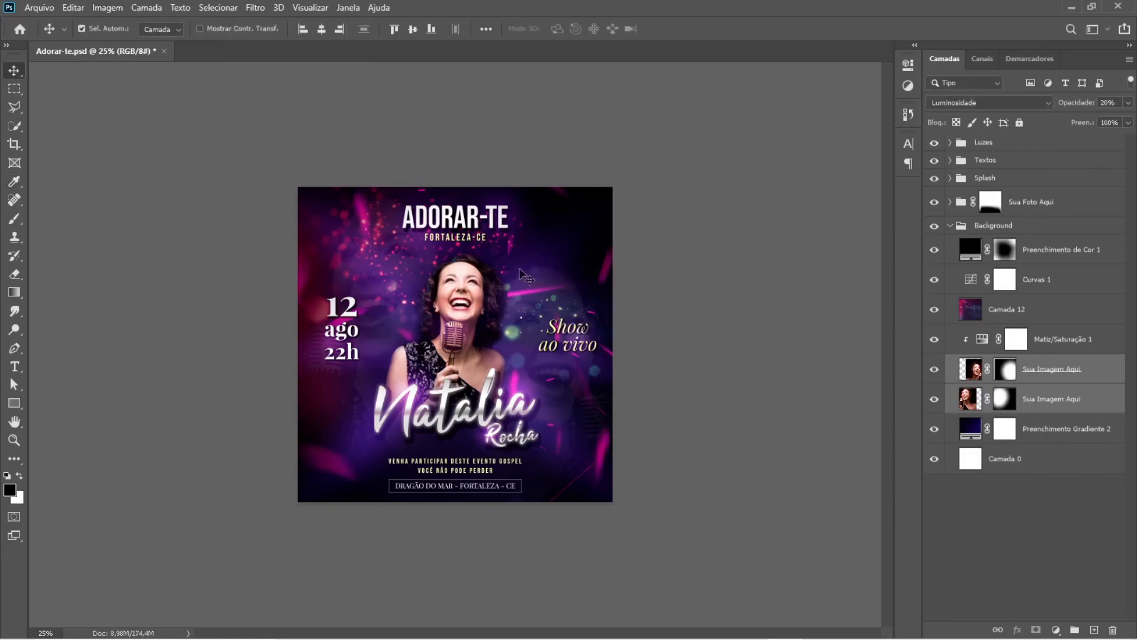
Step: Inspect the lower "Sua Imagem Aqui" layer's bounds with Free Transform, trying a small shift to the left and undoing it
{"action": "left_click", "coordinate": [1037, 404]}
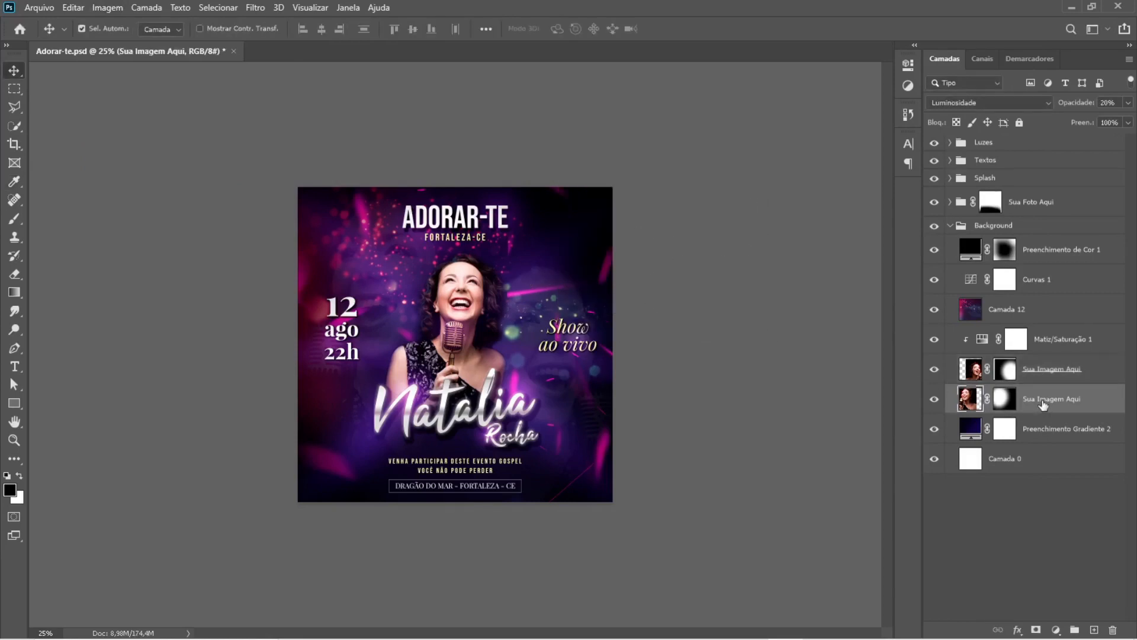
{"action": "key", "text": "ctrl+t"}
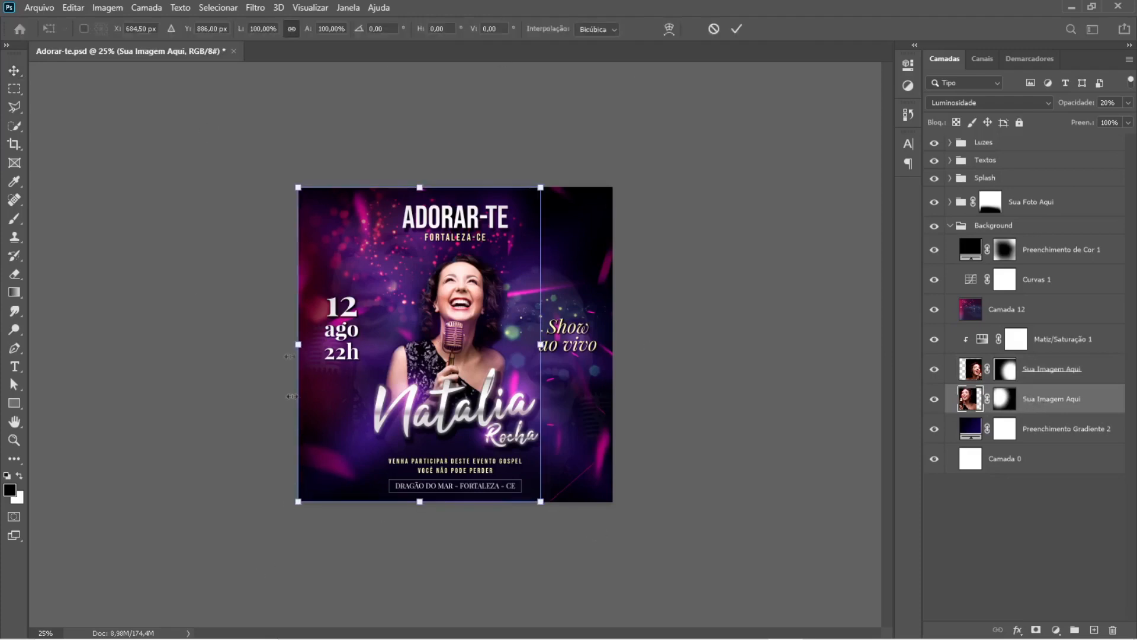
{"action": "left_click_drag", "start_coordinate": [391, 286], "coordinate": [367, 287]}
{"action": "key", "text": "ctrl+z"}
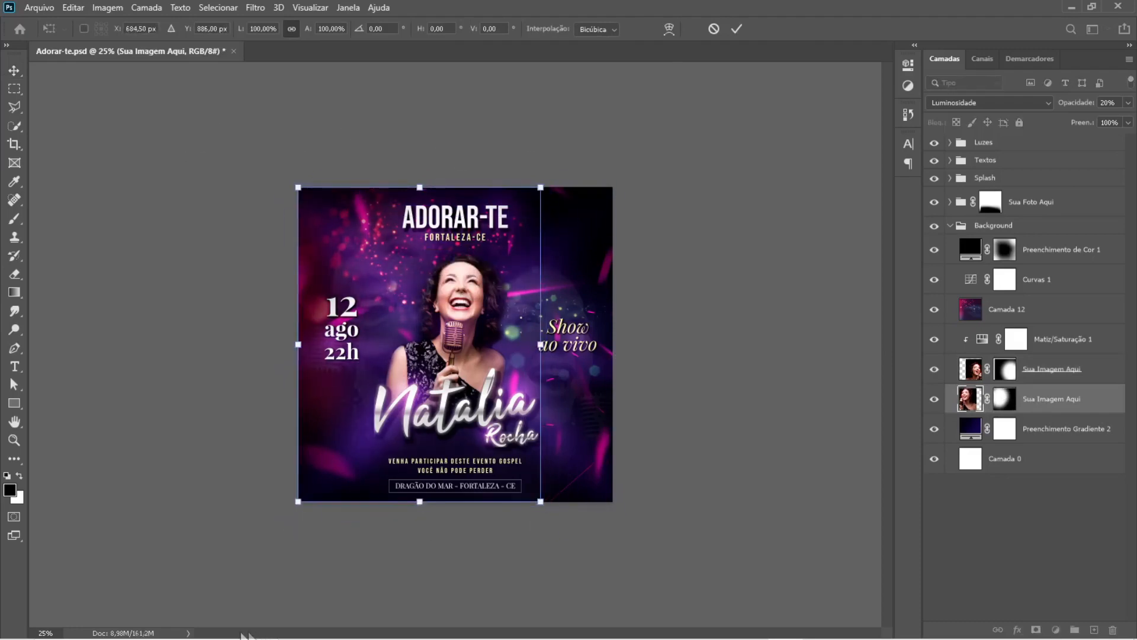
{"action": "key", "text": "Return"}
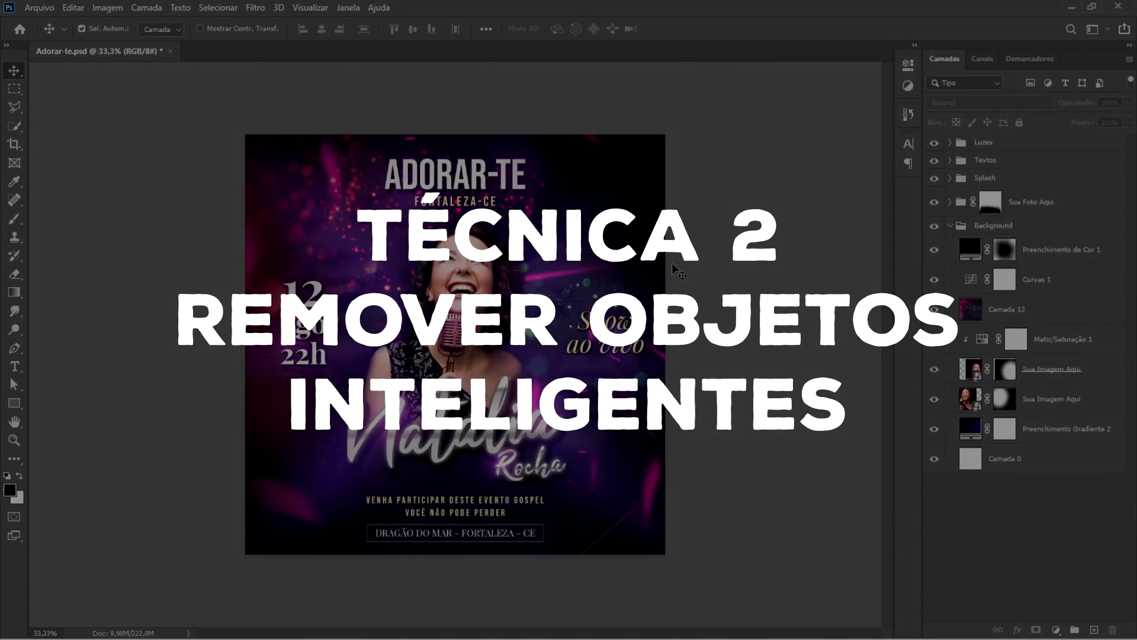
Step: Review the file types offered for saving the document, keep the Photoshop format, and cancel the save
{"action": "key", "text": "ctrl+0"}
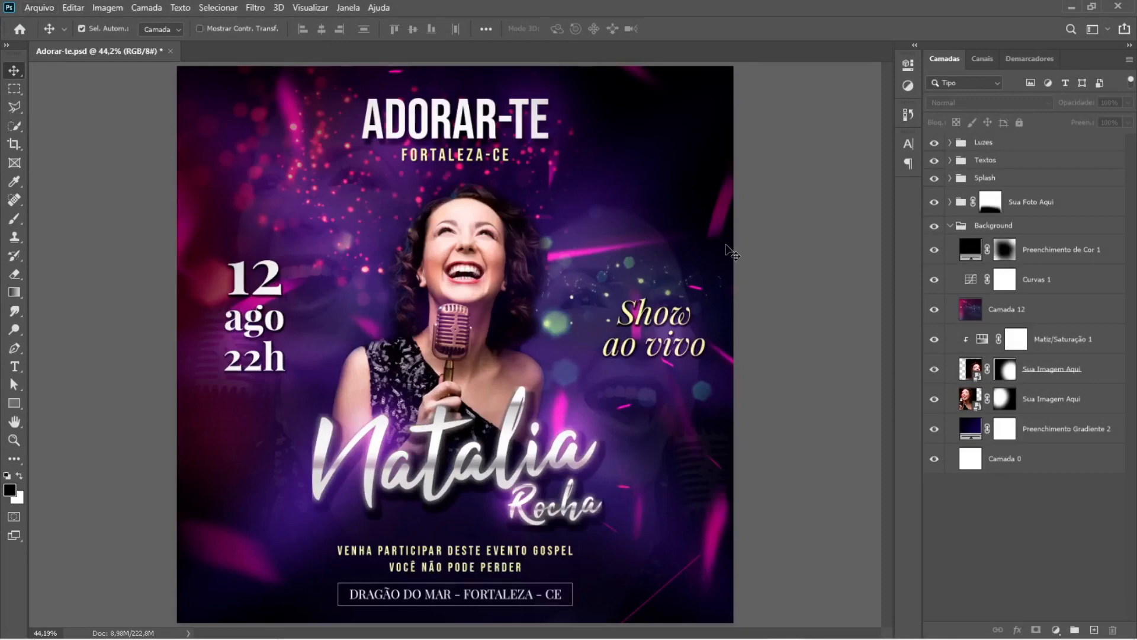
{"action": "left_click", "coordinate": [37, 7]}
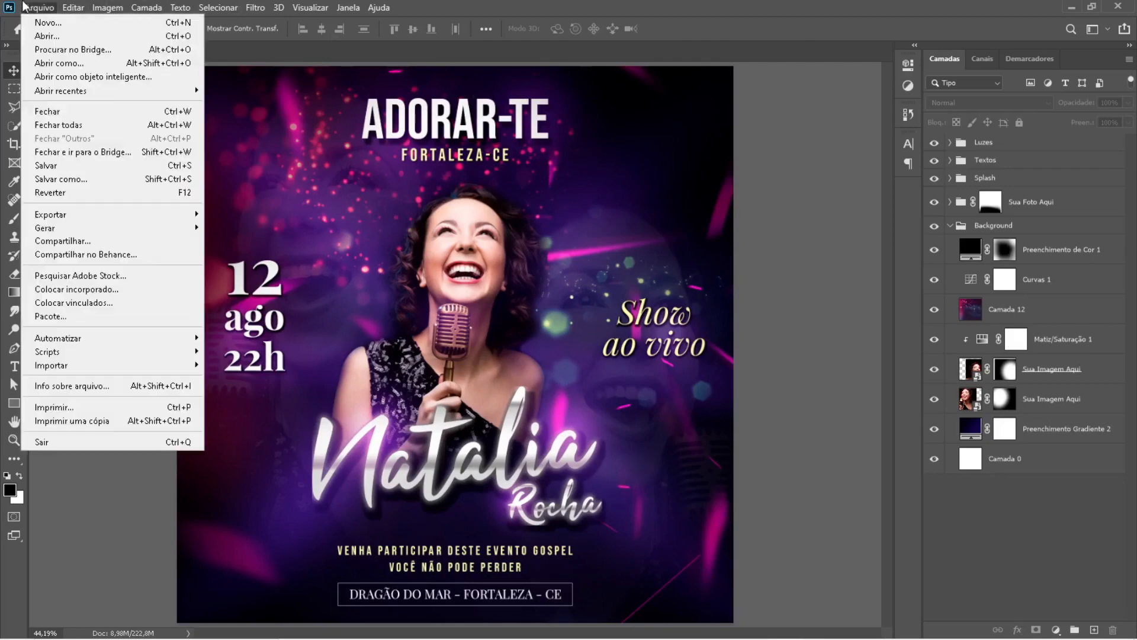
{"action": "left_click", "coordinate": [98, 178]}
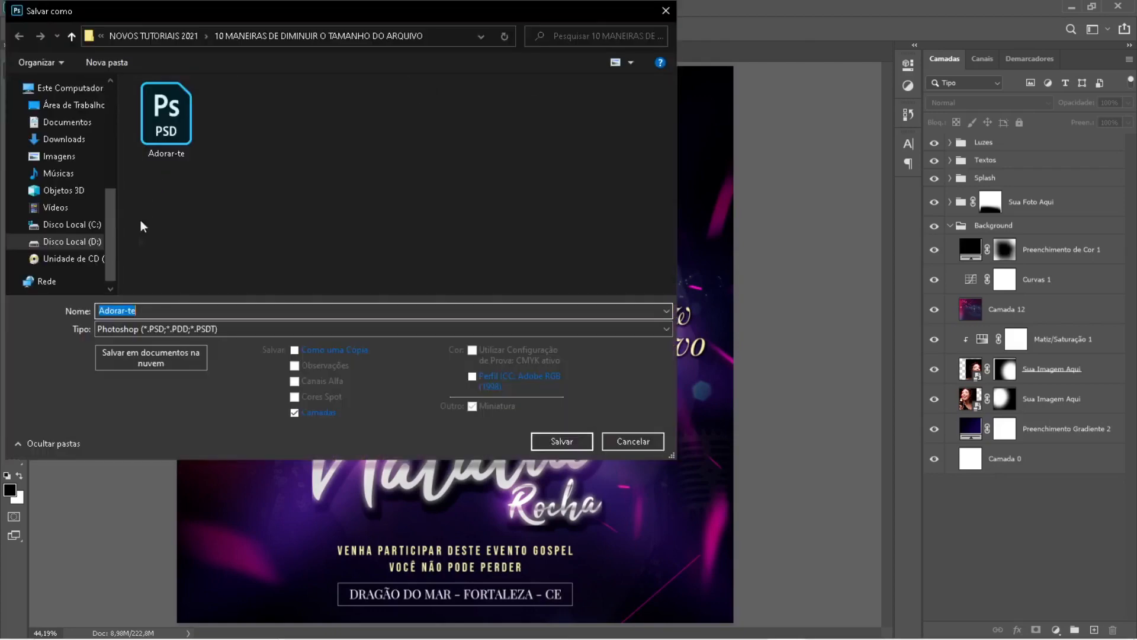
{"action": "left_click", "coordinate": [194, 330]}
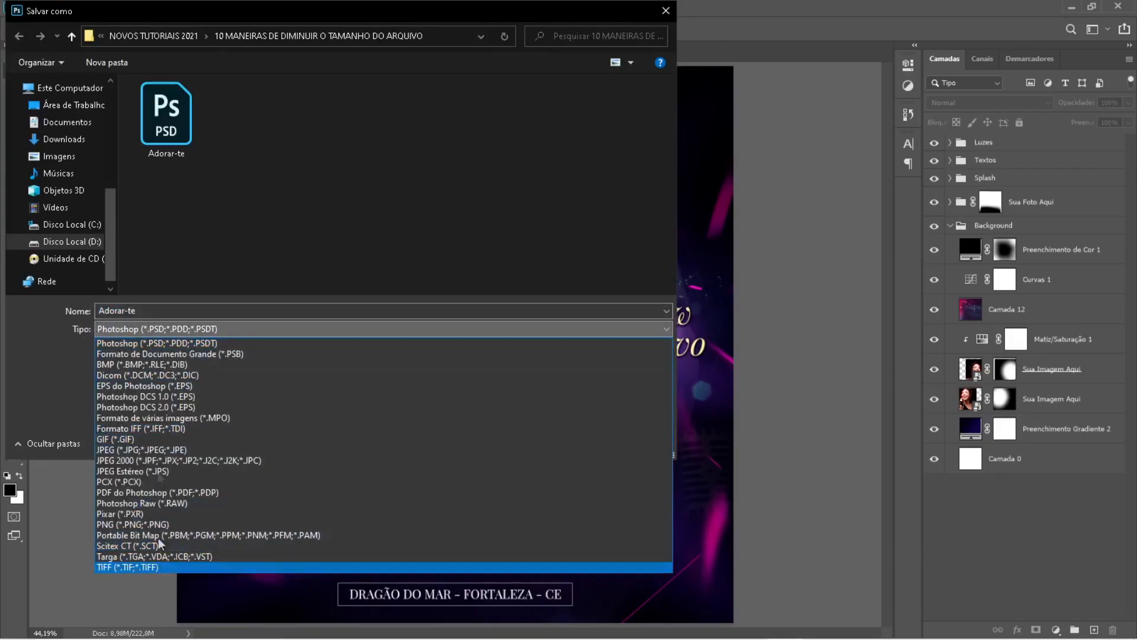
{"action": "left_click", "coordinate": [157, 340]}
{"action": "left_click", "coordinate": [632, 441]}
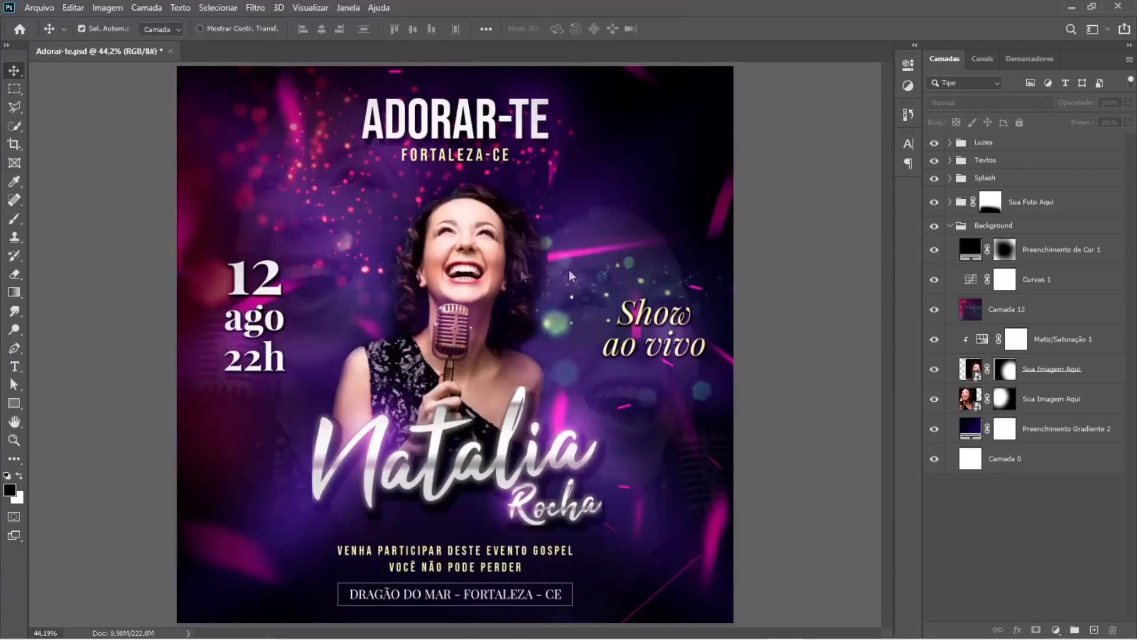
Step: Open the embedded contents of the upper "Sua Imagem Aqui" smart object, inspect the full source image, and close it
{"action": "left_click", "coordinate": [977, 379]}
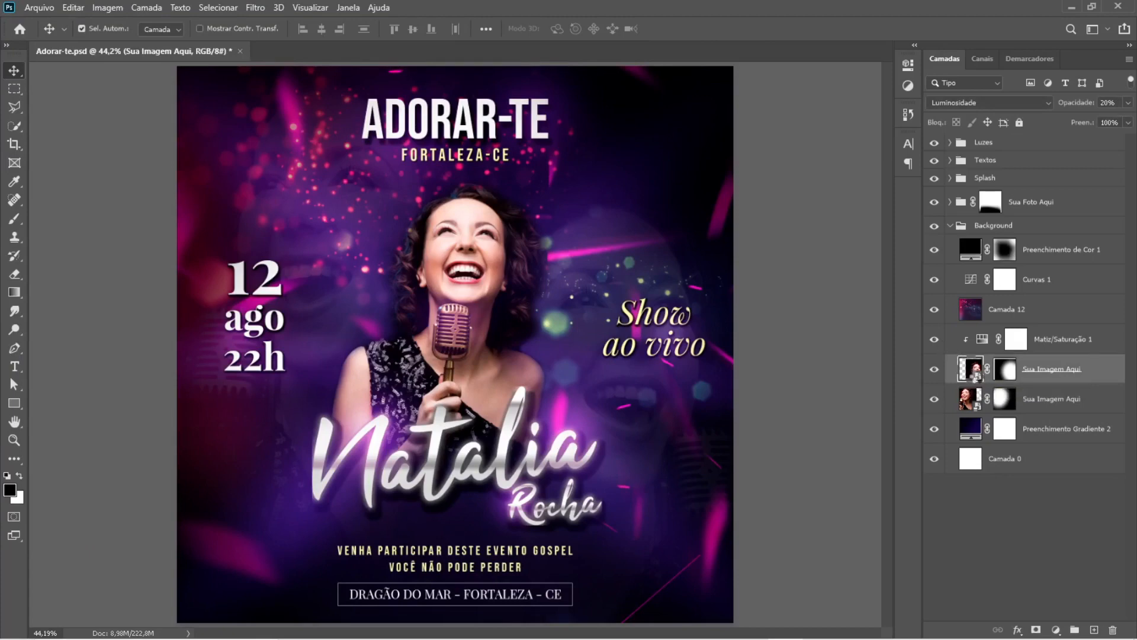
{"action": "double_click", "coordinate": [973, 372]}
{"action": "left_click", "coordinate": [748, 345]}
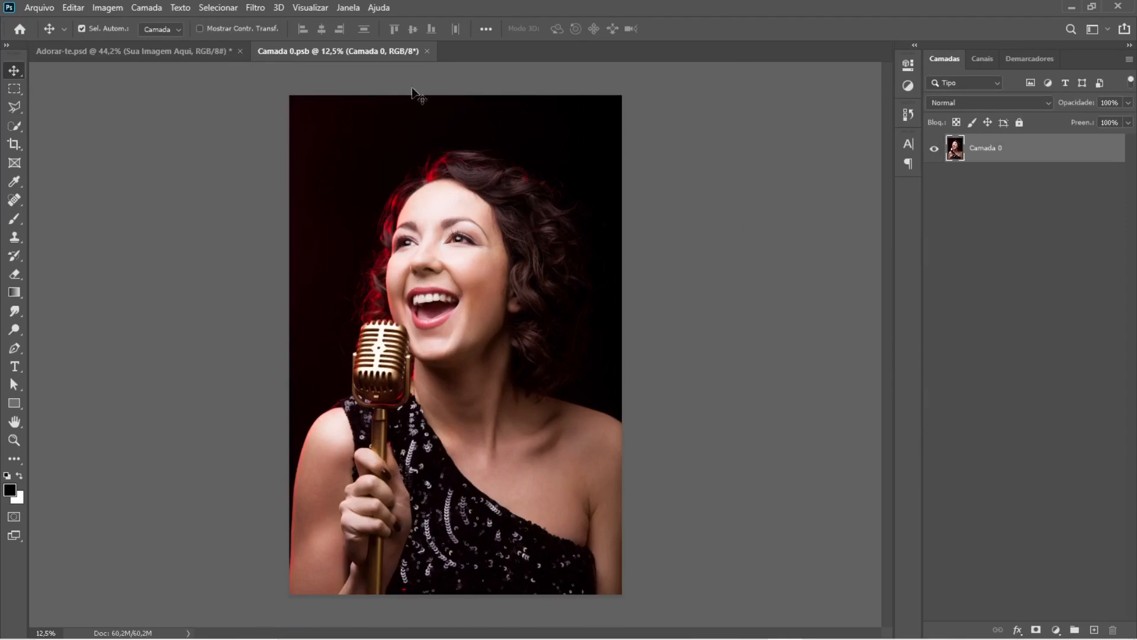
{"action": "left_click", "coordinate": [427, 51]}
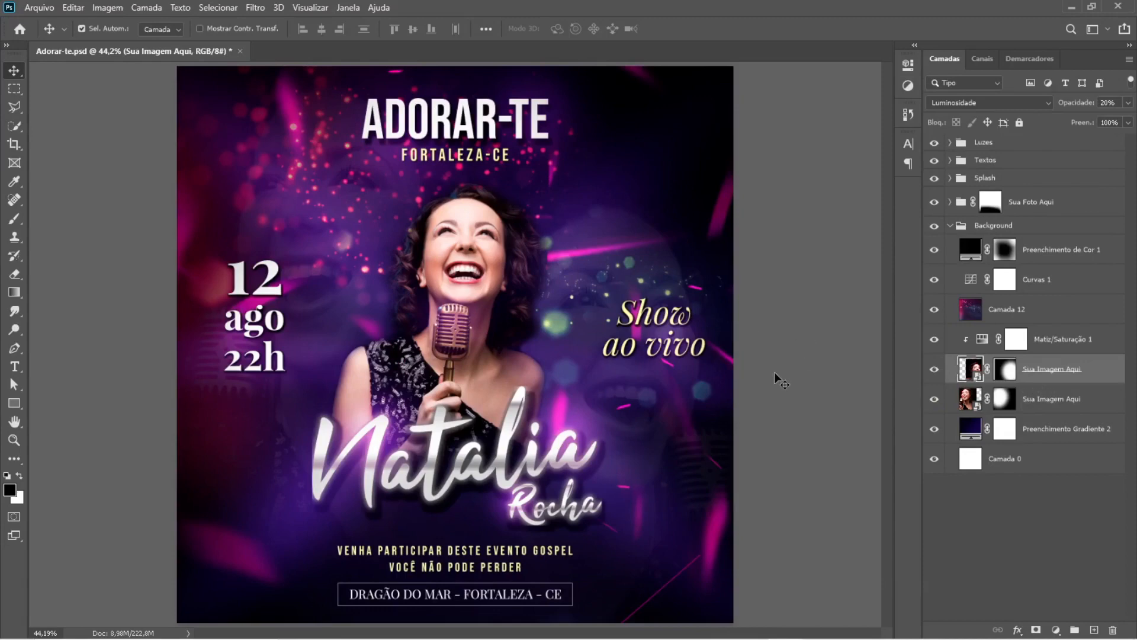
Step: Select both "Sua Imagem Aqui" layers in the Background group and review the rasterize option offered for them
{"action": "right_click", "coordinate": [1042, 372]}
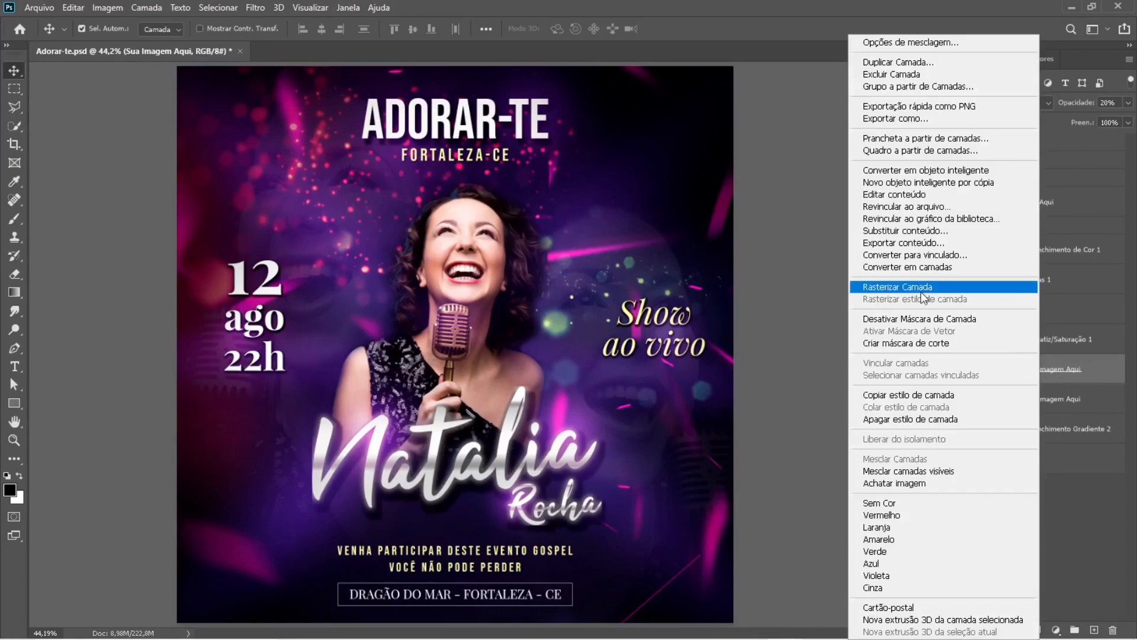
{"action": "left_click", "coordinate": [1059, 398]}
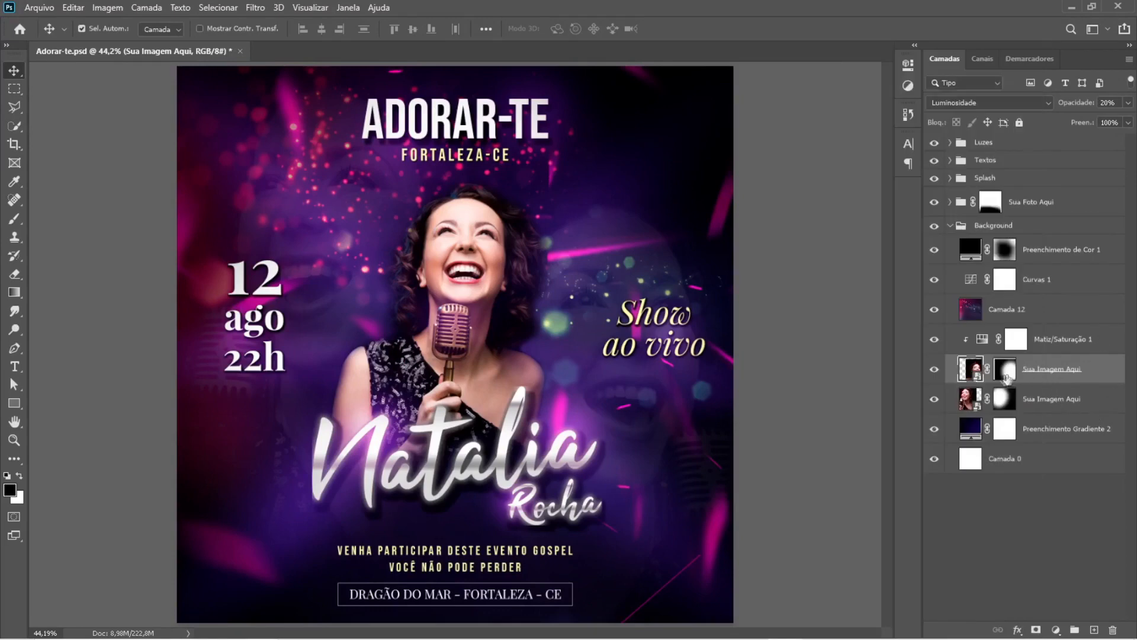
{"action": "left_click", "coordinate": [1049, 400], "text": "ctrl"}
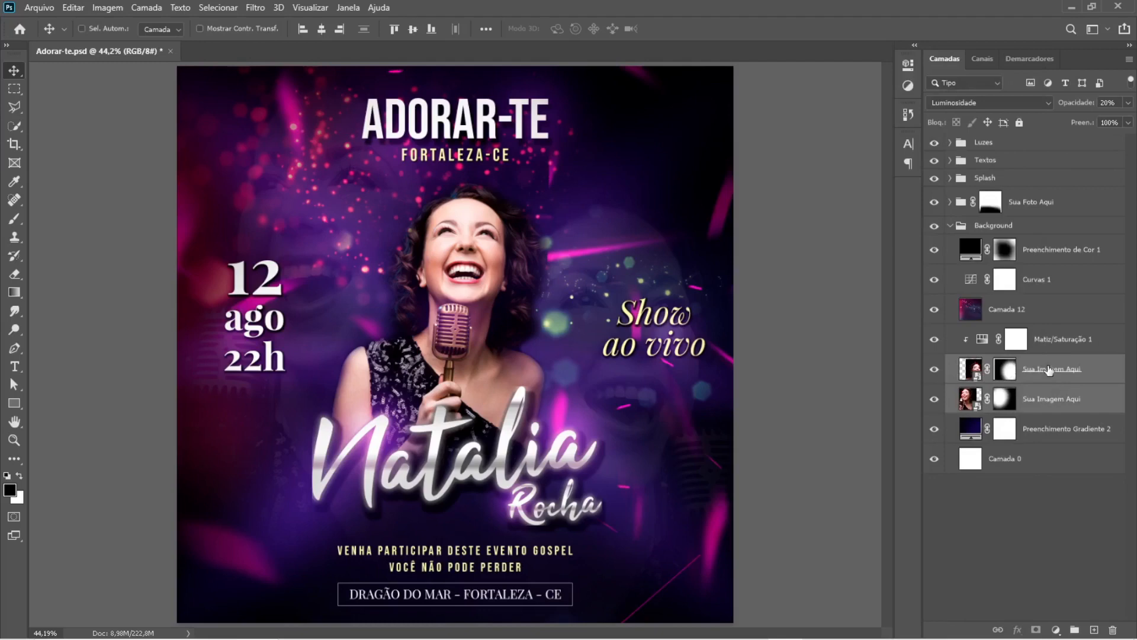
{"action": "left_click", "coordinate": [1049, 370], "text": "ctrl"}
{"action": "left_click", "coordinate": [1048, 374], "text": "ctrl"}
{"action": "right_click", "coordinate": [1052, 367]}
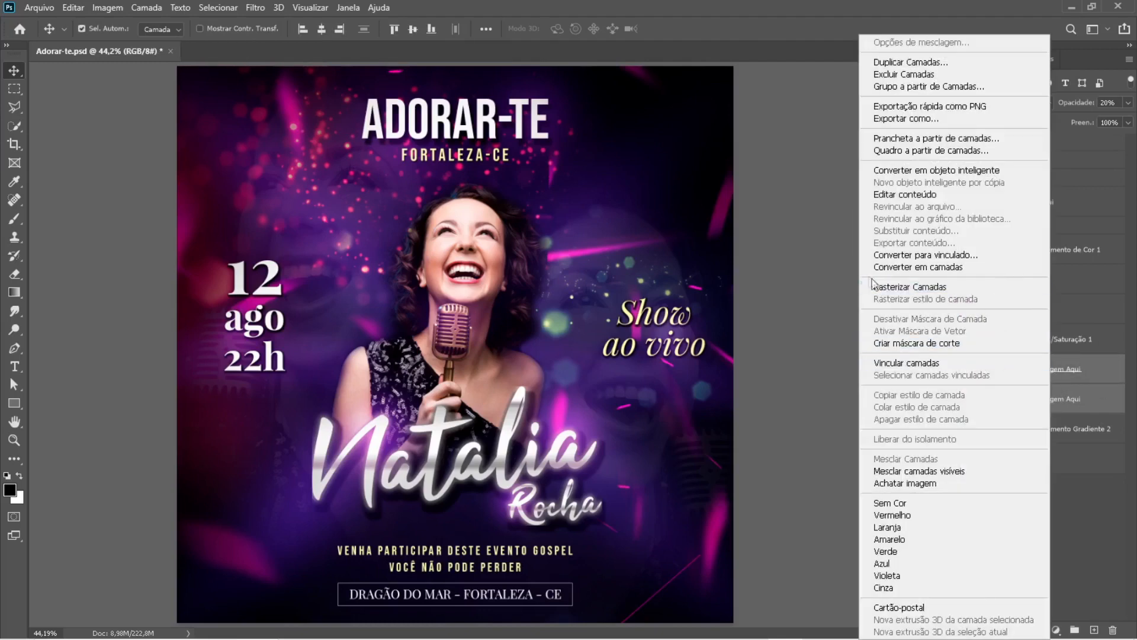
{"action": "left_click", "coordinate": [1063, 385]}
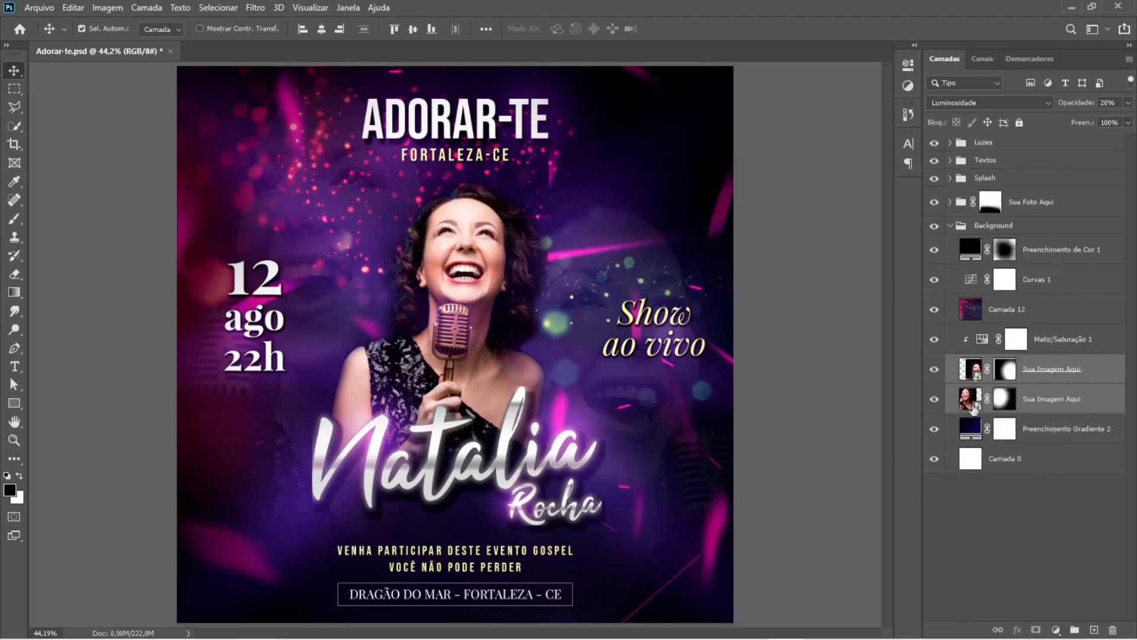
Step: Rasterize all layers of the document
{"action": "left_click", "coordinate": [148, 7]}
{"action": "mouse_move", "coordinate": [202, 306]}
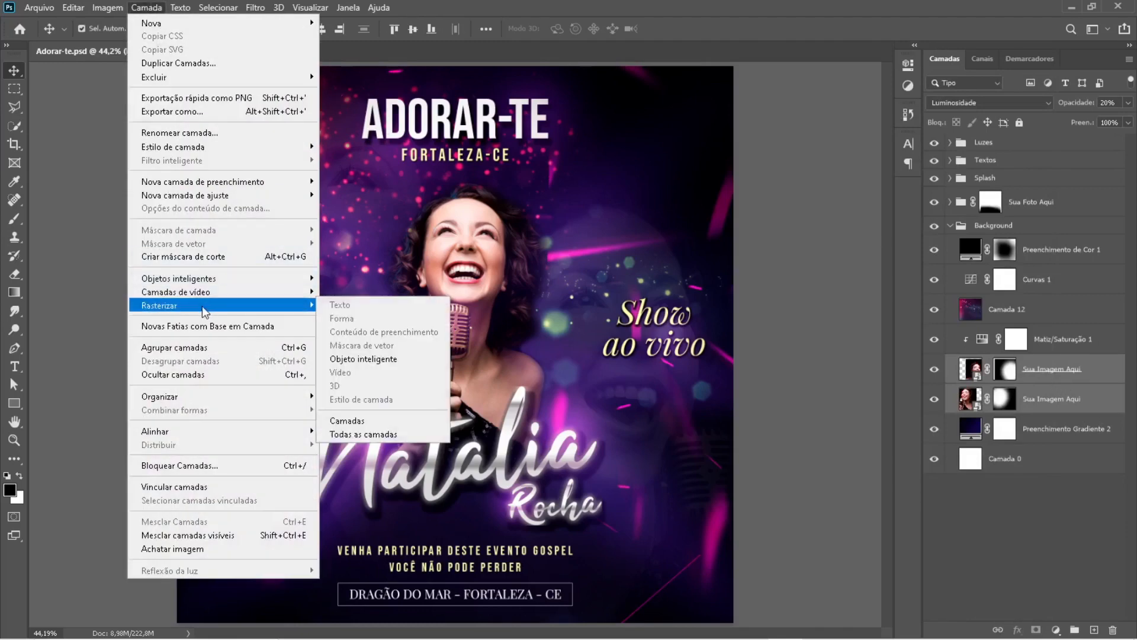
{"action": "left_click", "coordinate": [391, 435]}
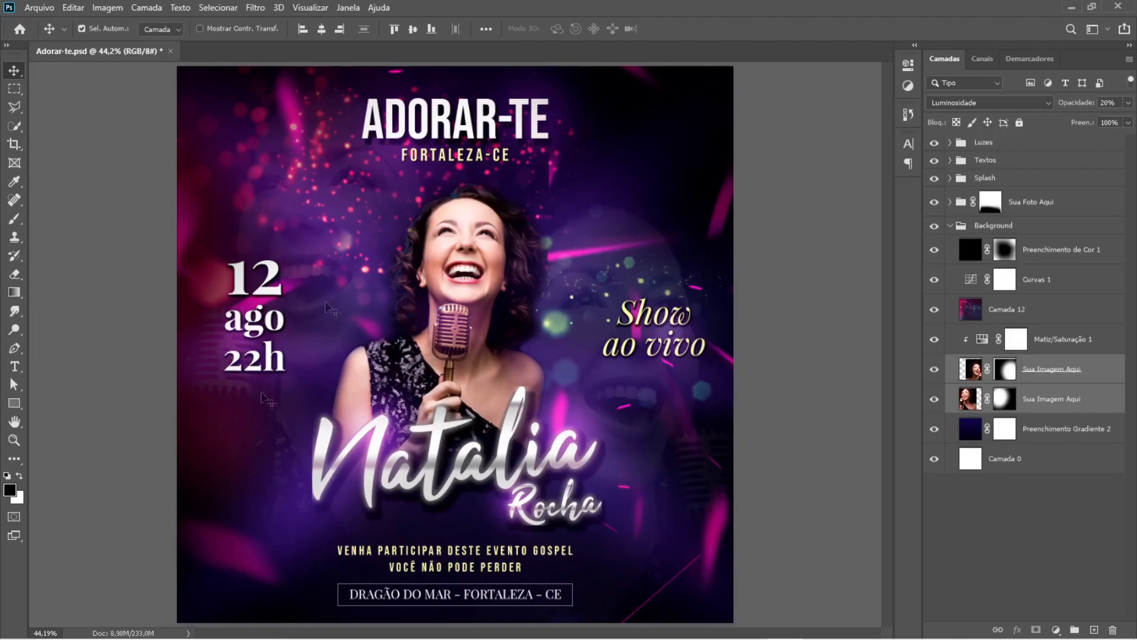
Step: Save the document as a separate Photoshop file named Adorar-te COPIA, with Maximize Compatibility kept on
{"action": "left_click", "coordinate": [37, 6]}
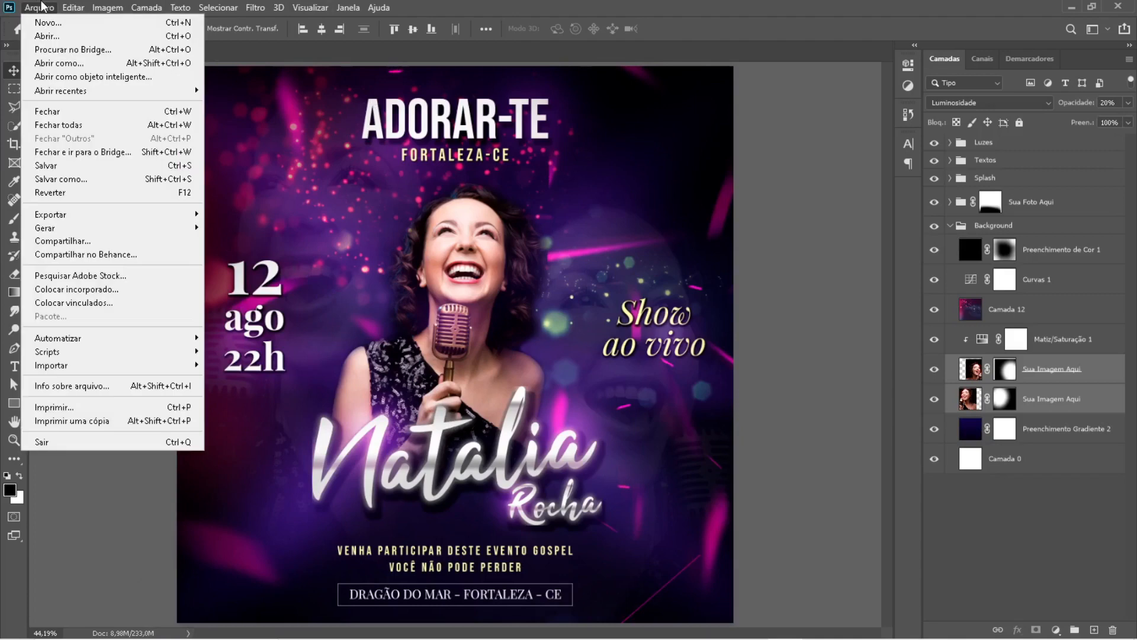
{"action": "left_click", "coordinate": [80, 185]}
{"action": "key", "text": "End"}
{"action": "type", "text": "COPIA"}
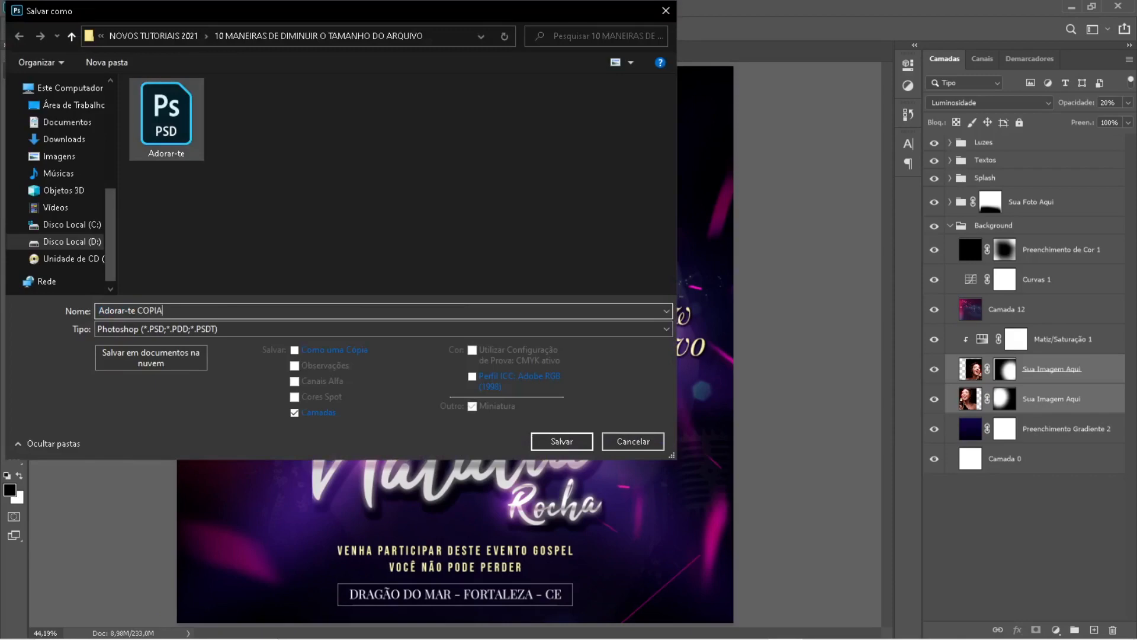
{"action": "left_click", "coordinate": [551, 441]}
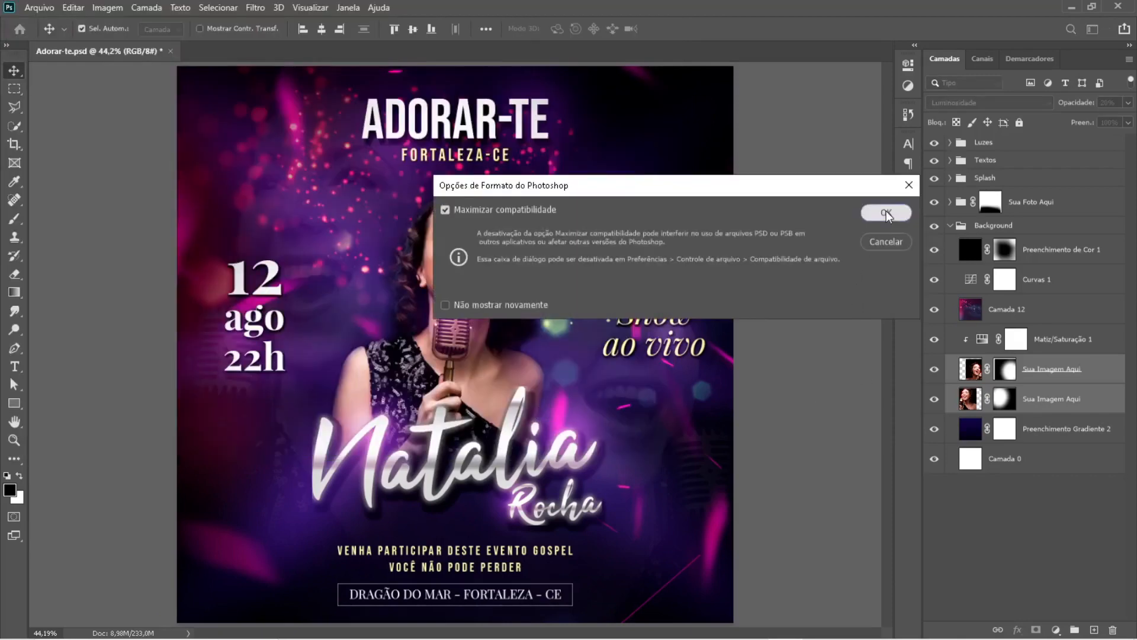
{"action": "left_click", "coordinate": [887, 215]}
Step: Switch to the project folder in File Explorer, show its files as large icons, and check the original Adorar-te file's size
{"action": "key", "text": "alt+Tab"}
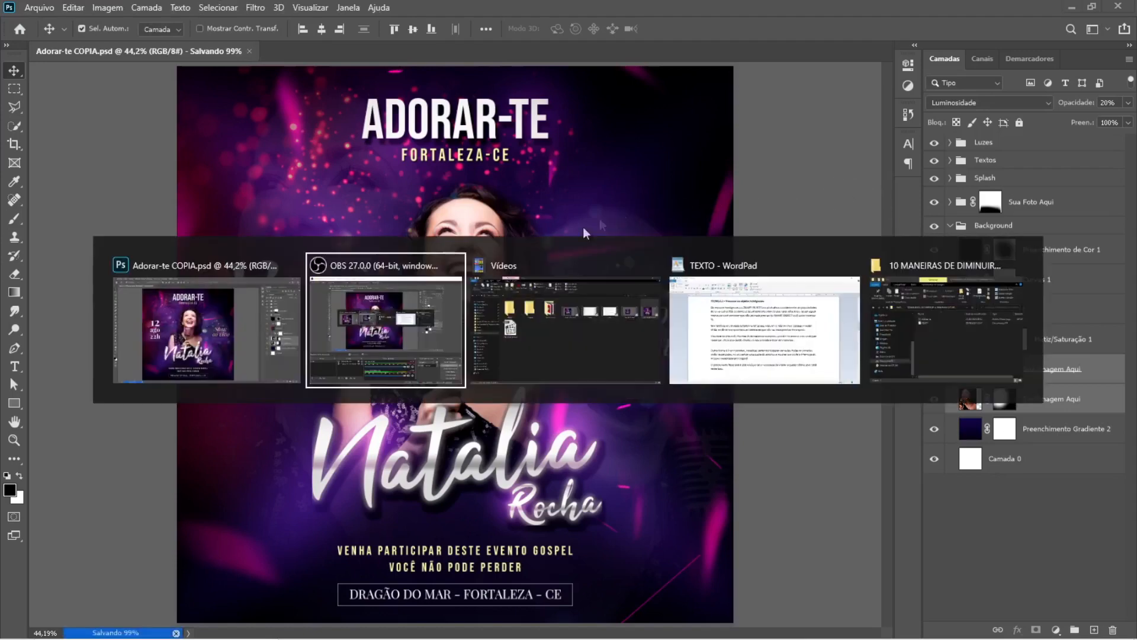
{"action": "left_click", "coordinate": [968, 330]}
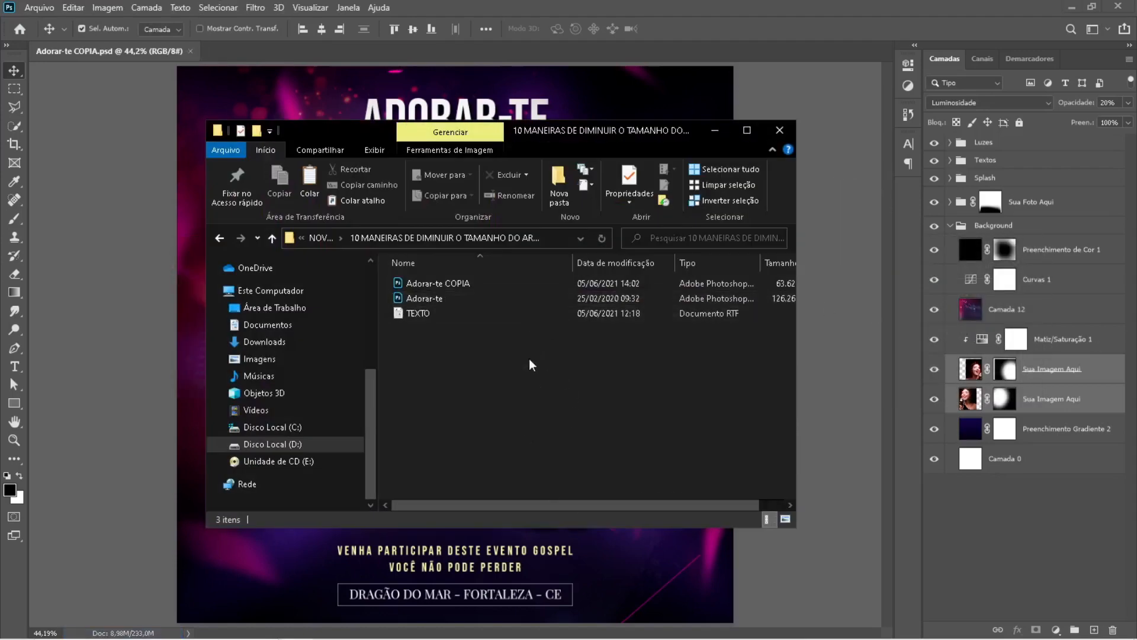
{"action": "scroll", "coordinate": [529, 365], "scroll_direction": "up", "scroll_amount": 5, "text": "ctrl"}
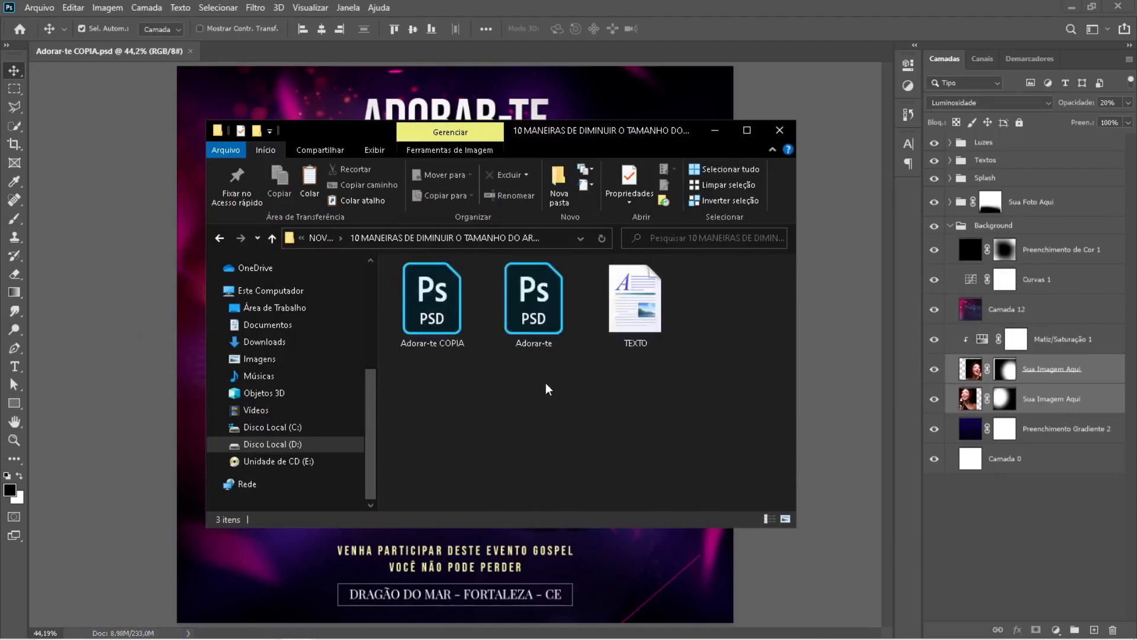
{"action": "scroll", "coordinate": [545, 388], "scroll_direction": "up", "scroll_amount": 1, "text": "ctrl"}
{"action": "right_click", "coordinate": [540, 308]}
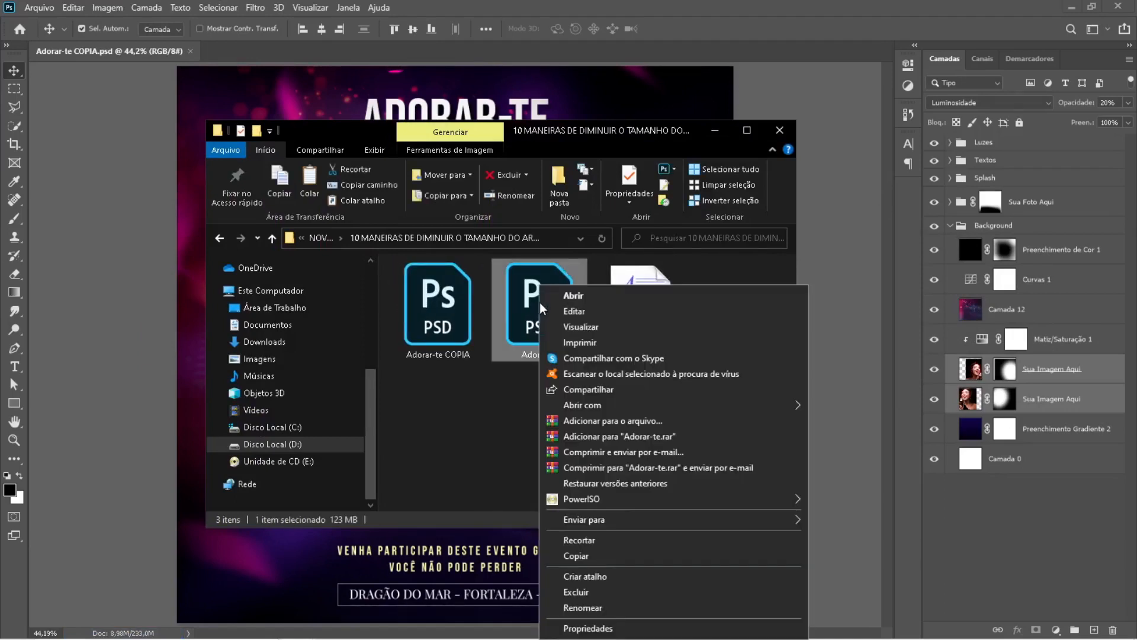
{"action": "left_click", "coordinate": [607, 629]}
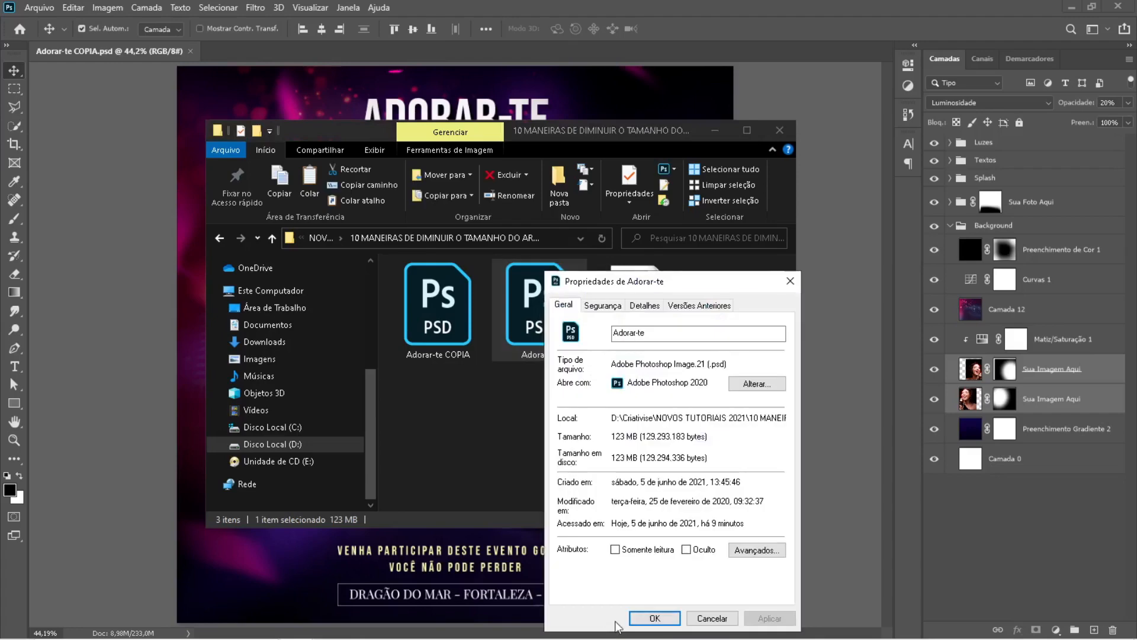
{"action": "left_click_drag", "start_coordinate": [794, 170], "coordinate": [794, 170]}
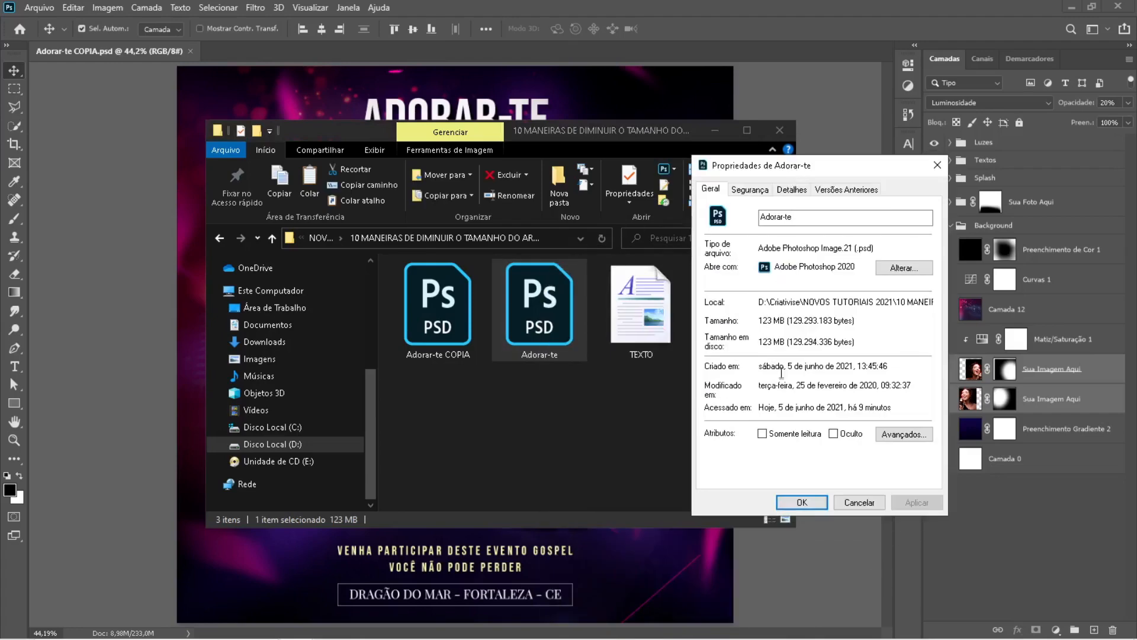
{"action": "left_click_drag", "start_coordinate": [759, 320], "coordinate": [778, 320]}
Step: Check the Adorar-te COPIA file's size in its properties, compare it with the original's, and close both properties windows
{"action": "right_click", "coordinate": [444, 307]}
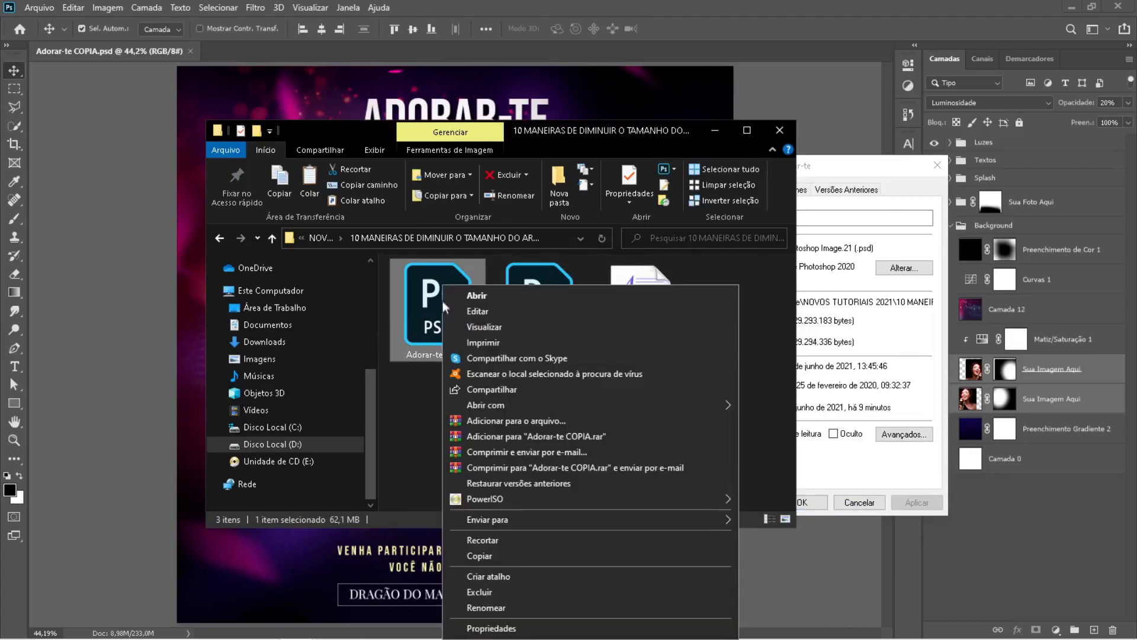
{"action": "left_click", "coordinate": [500, 628]}
{"action": "left_click_drag", "start_coordinate": [600, 282], "coordinate": [631, 195]}
{"action": "left_click_drag", "start_coordinate": [549, 350], "coordinate": [596, 348]}
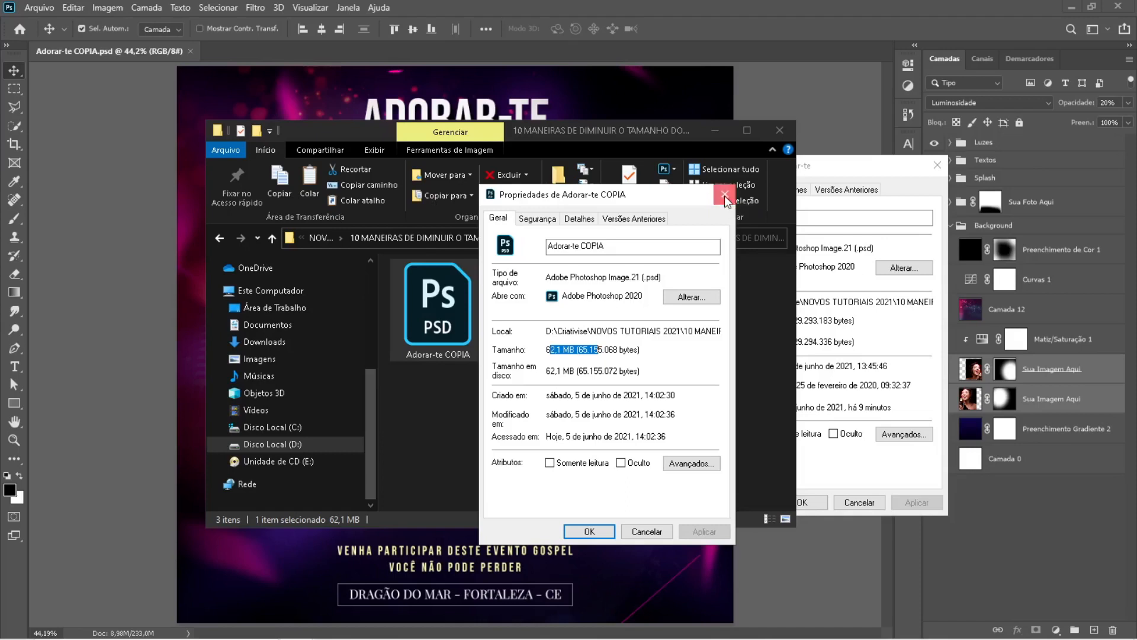
{"action": "left_click", "coordinate": [724, 196]}
{"action": "left_click", "coordinate": [849, 212]}
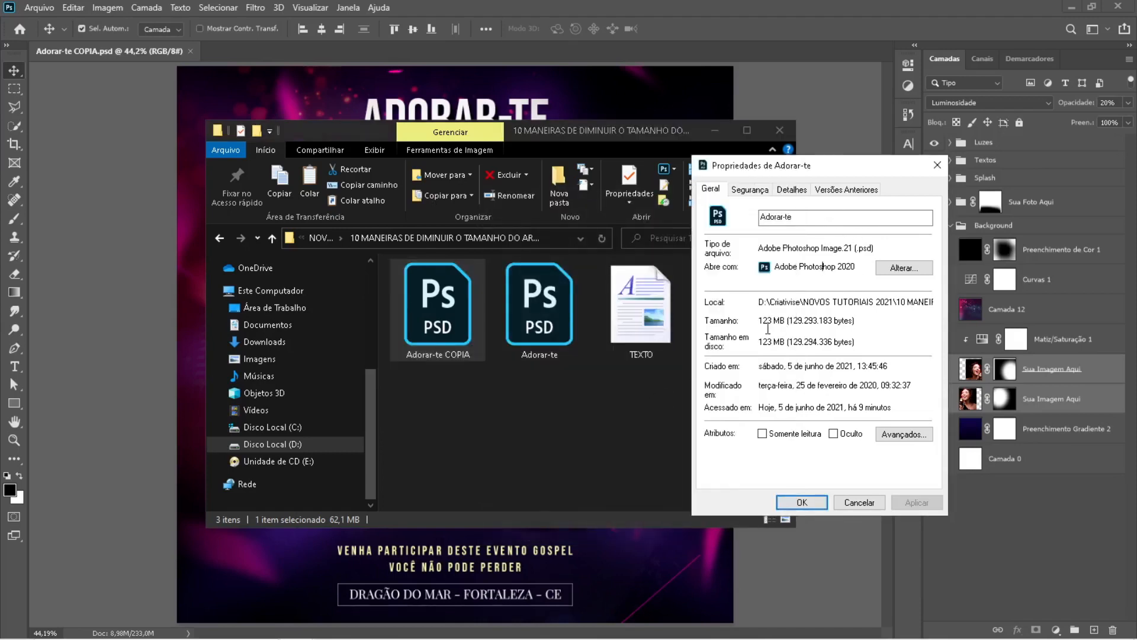
{"action": "left_click", "coordinate": [862, 504]}
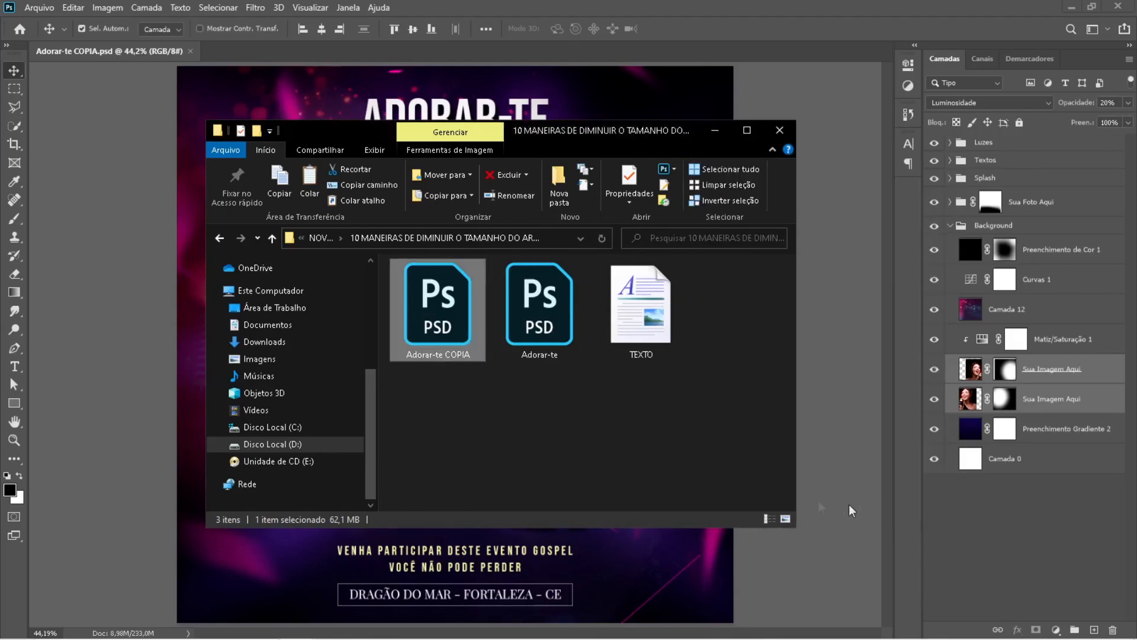
Step: Delete the Adorar-te COPIA file from the project folder and return to Photoshop
{"action": "left_click", "coordinate": [531, 462]}
{"action": "left_click", "coordinate": [442, 320]}
{"action": "key", "text": "Delete"}
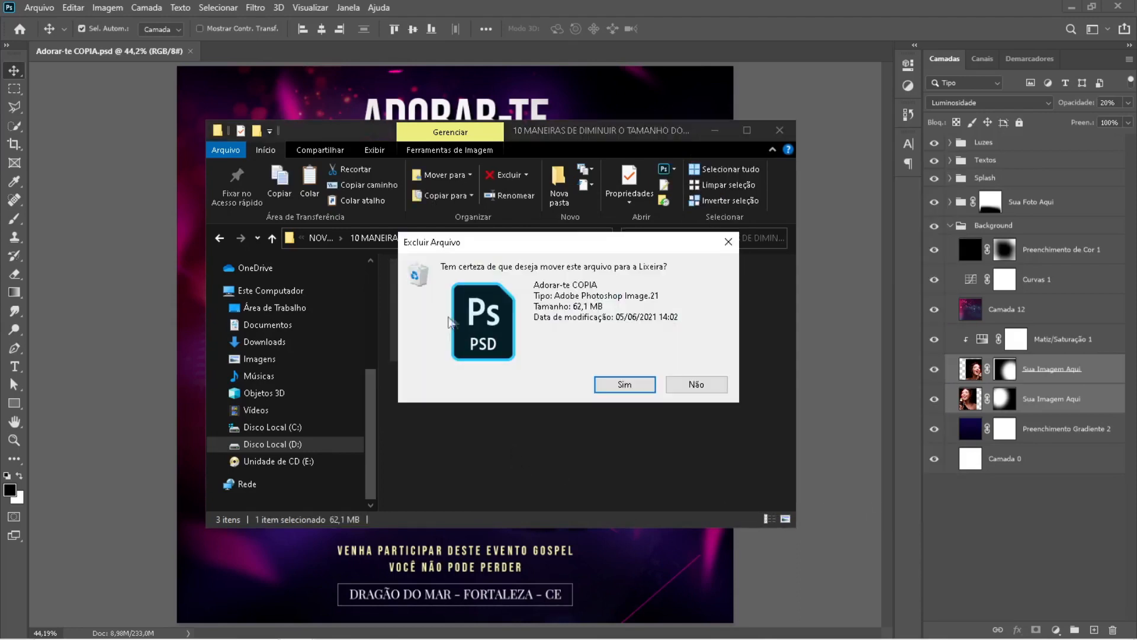
{"action": "key", "text": "Return"}
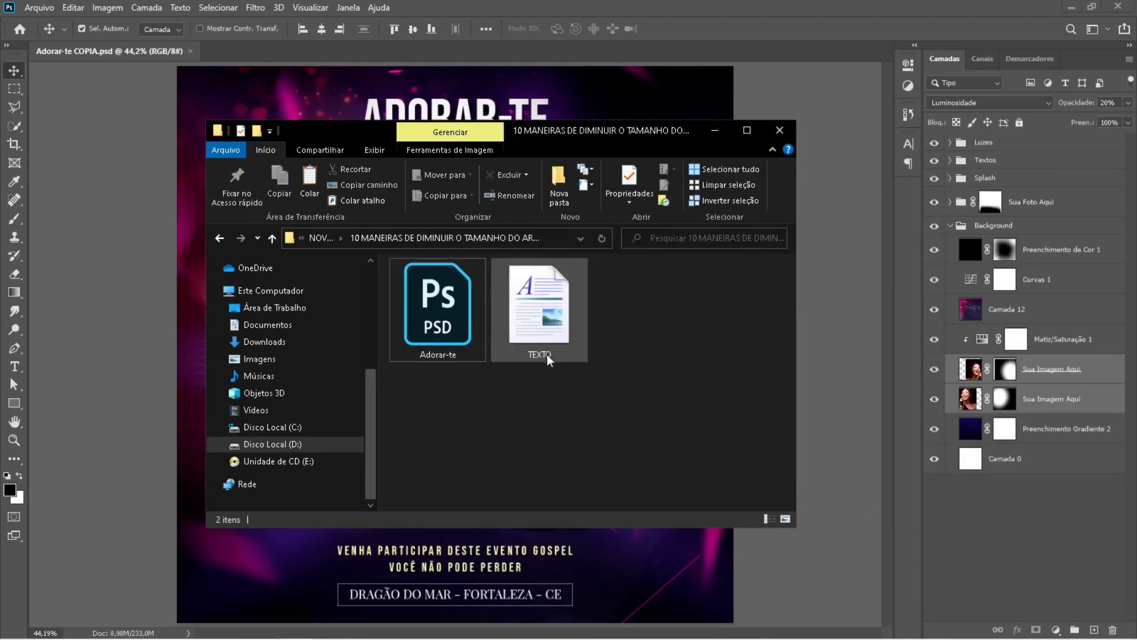
{"action": "left_click", "coordinate": [826, 327]}
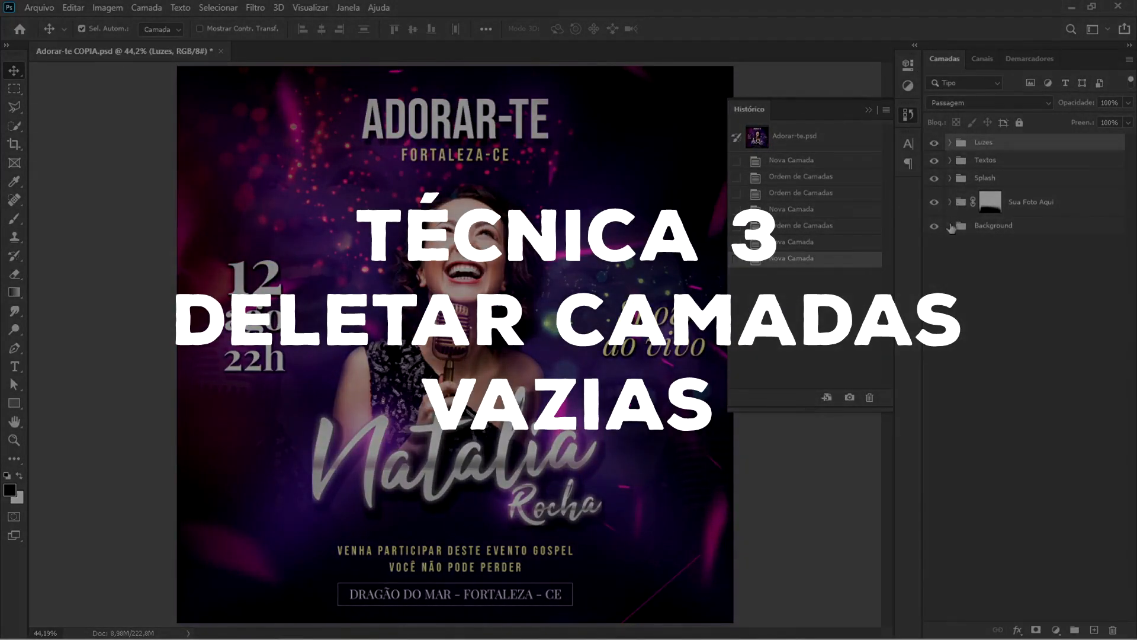
Step: Expand the Sua Foto Aqui, Splash, Textos and Luzes groups to look for empty layers, and locate the document's script commands
{"action": "left_click", "coordinate": [950, 202]}
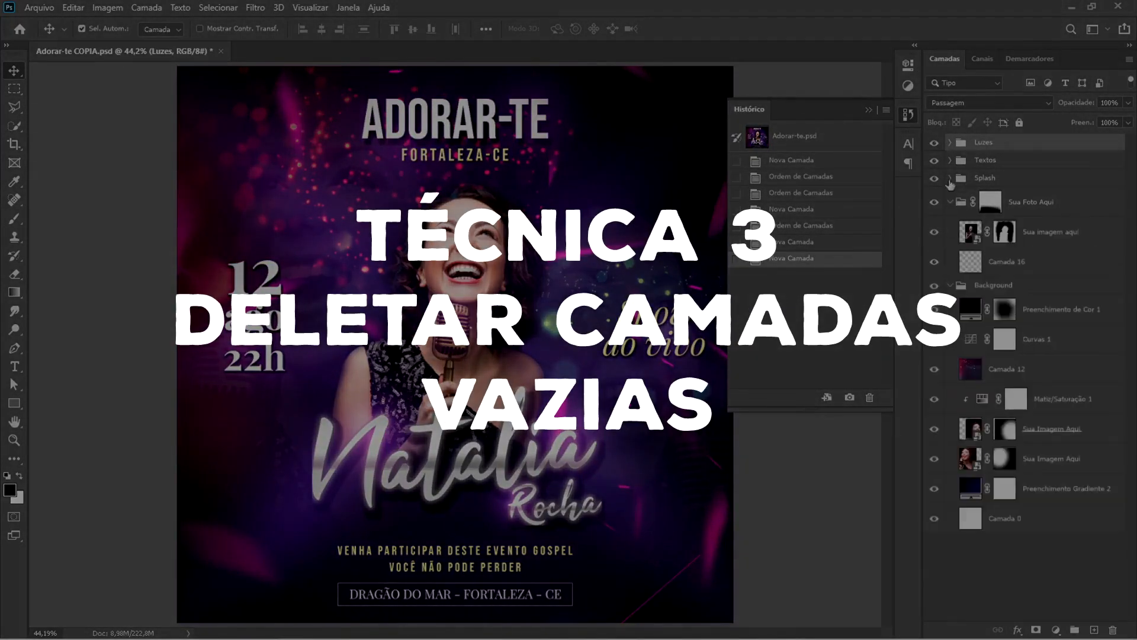
{"action": "left_click", "coordinate": [950, 179]}
{"action": "left_click", "coordinate": [950, 160]}
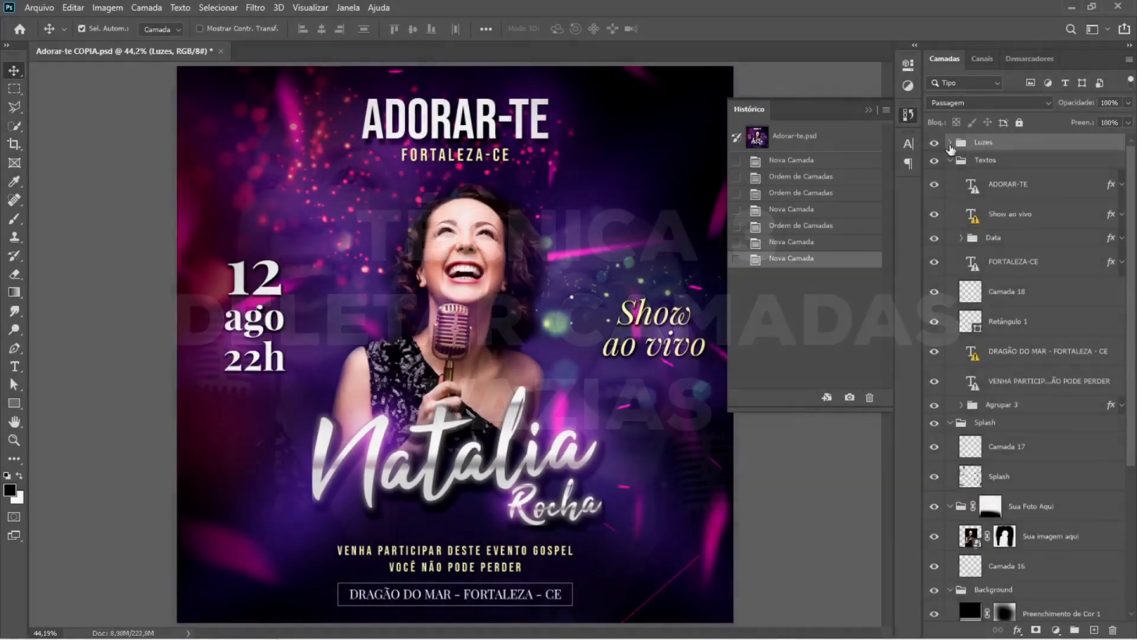
{"action": "left_click", "coordinate": [950, 143]}
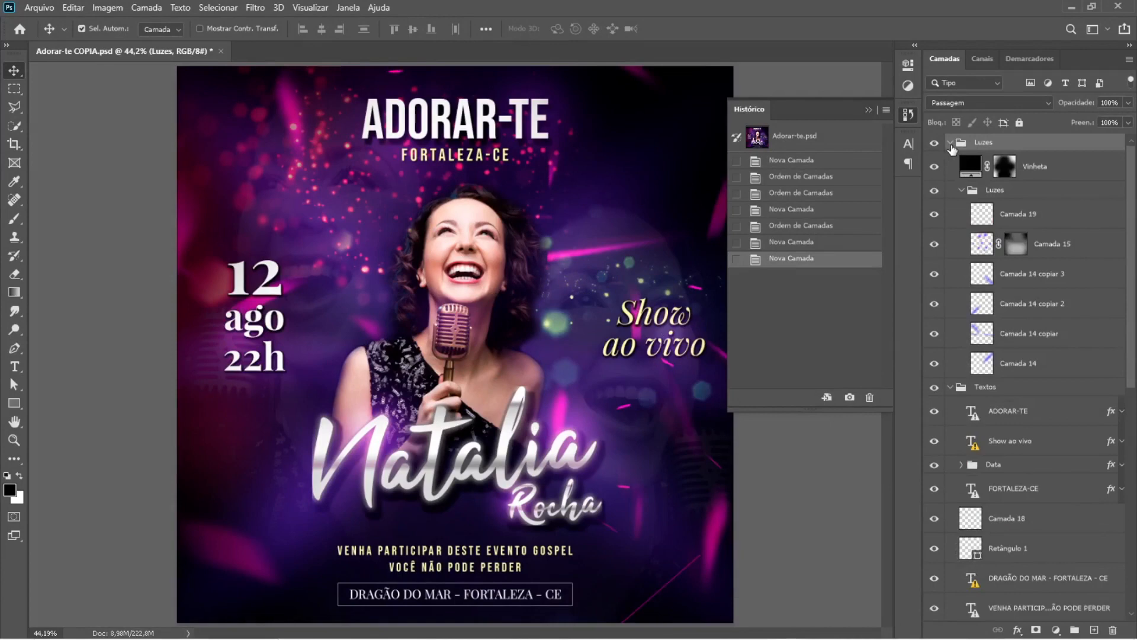
{"action": "left_click", "coordinate": [950, 143]}
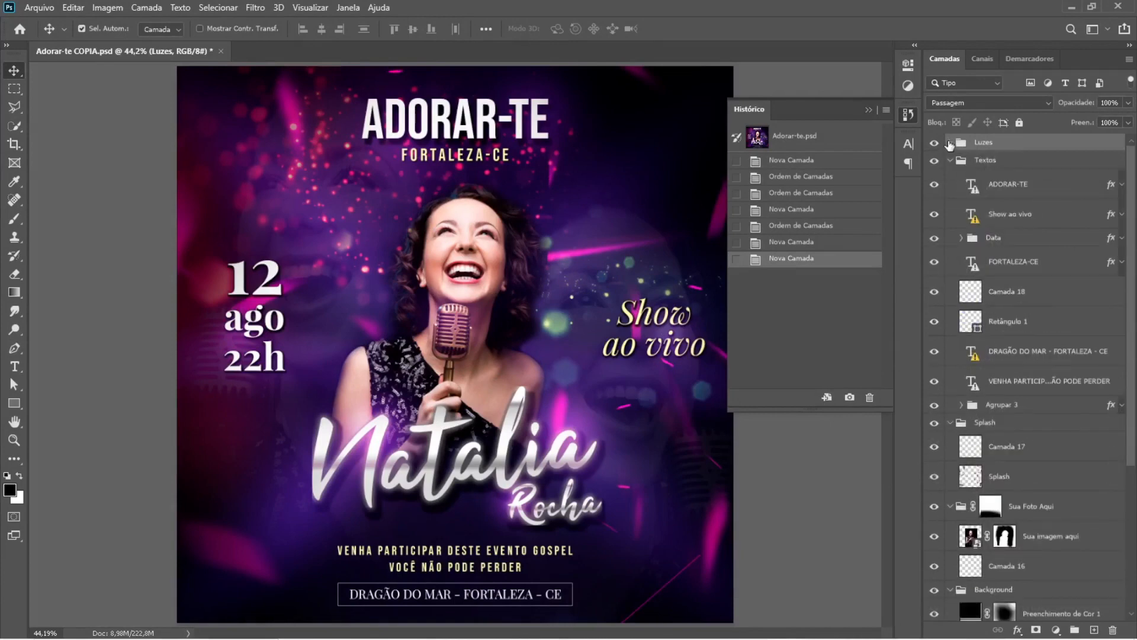
{"action": "left_click", "coordinate": [38, 7]}
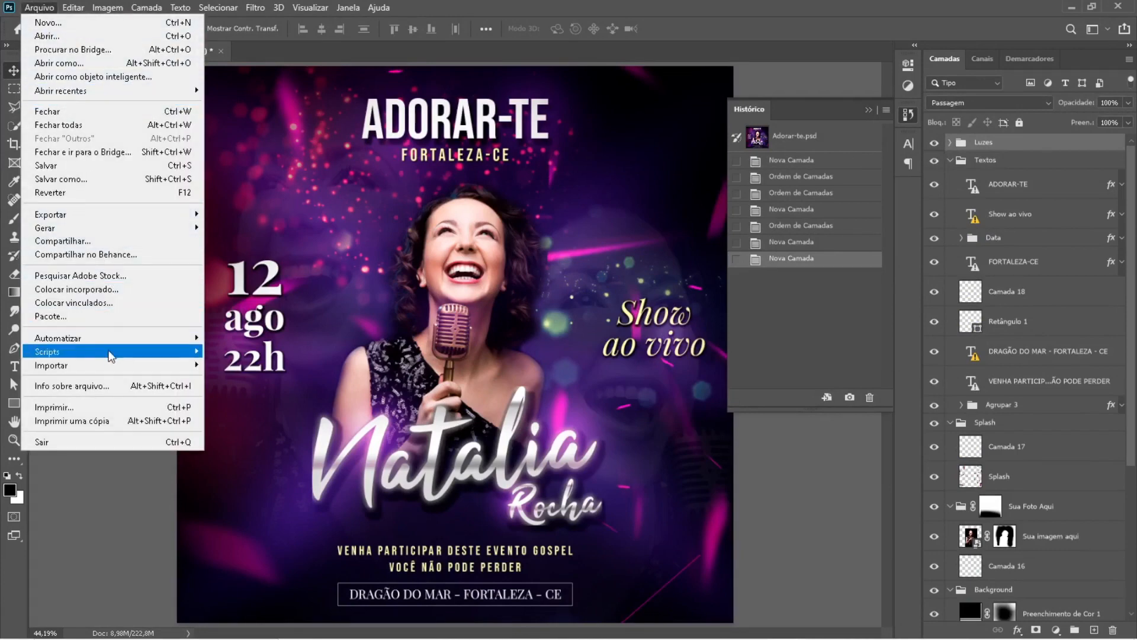
{"action": "mouse_move", "coordinate": [110, 353]}
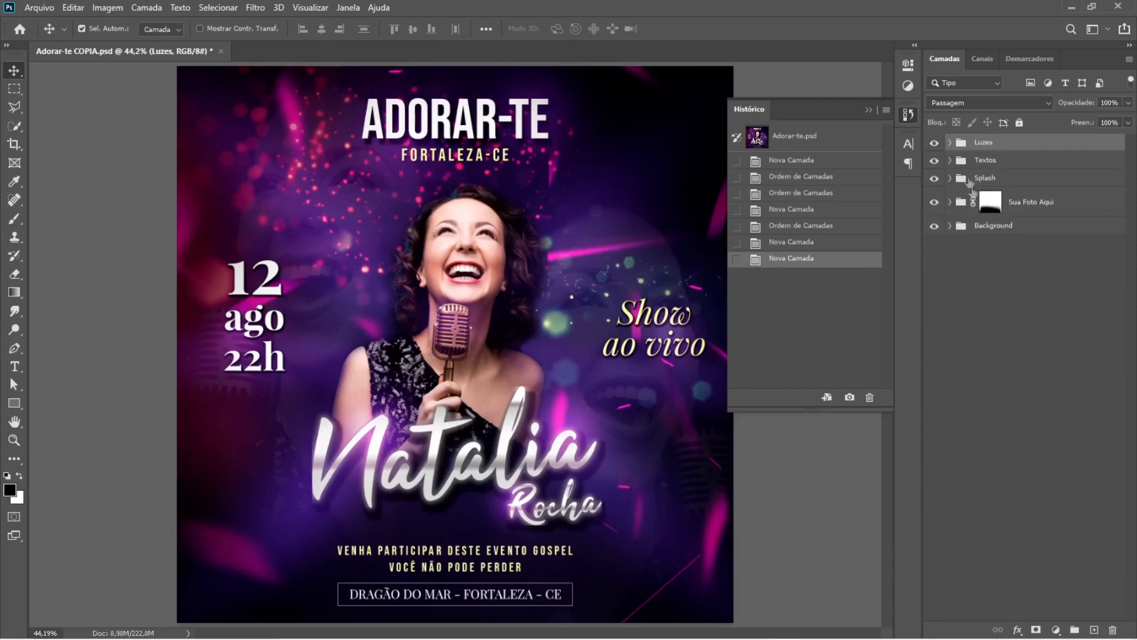
Step: Expand all five layer groups, from Background up to Luzes, to examine which layers are empty
{"action": "left_click", "coordinate": [950, 226]}
{"action": "left_click", "coordinate": [949, 202]}
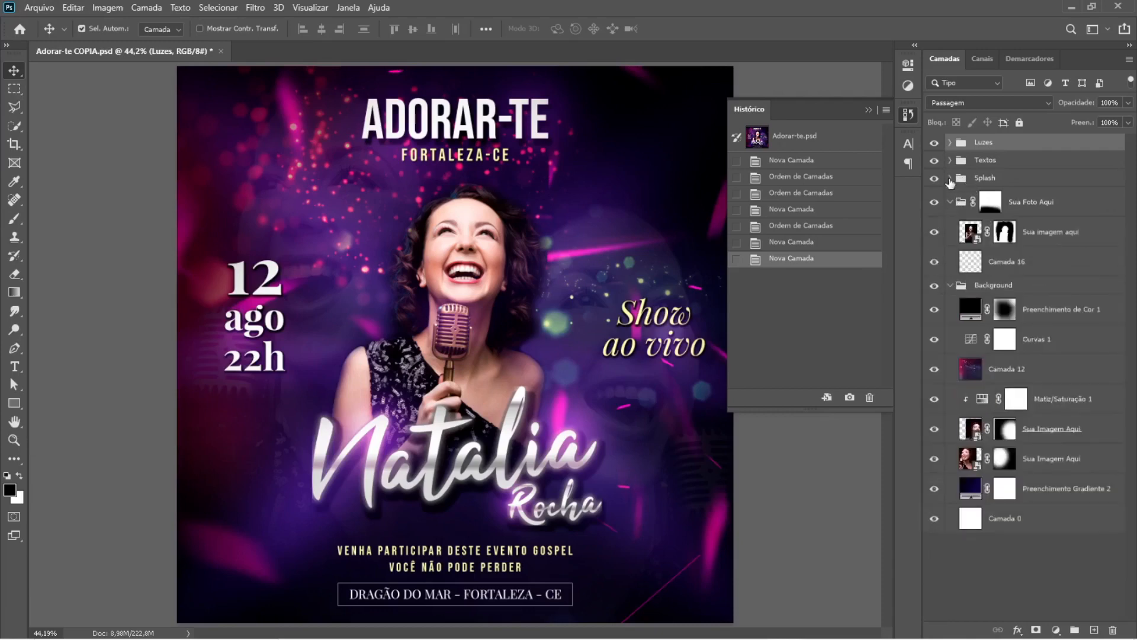
{"action": "left_click", "coordinate": [950, 178]}
{"action": "left_click", "coordinate": [951, 161]}
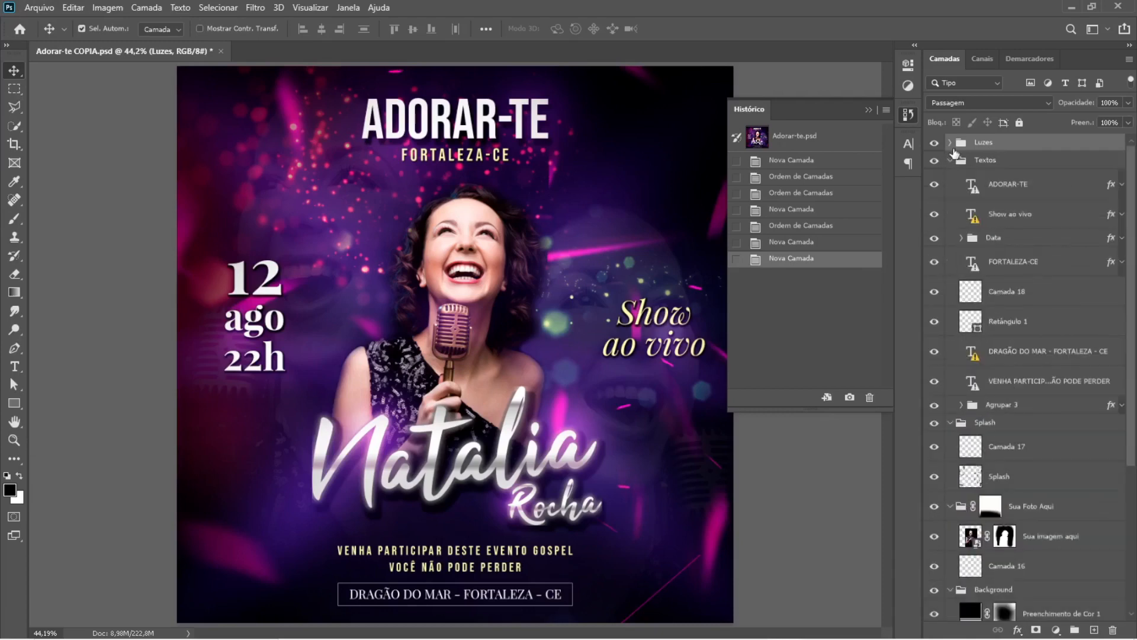
{"action": "left_click", "coordinate": [950, 144]}
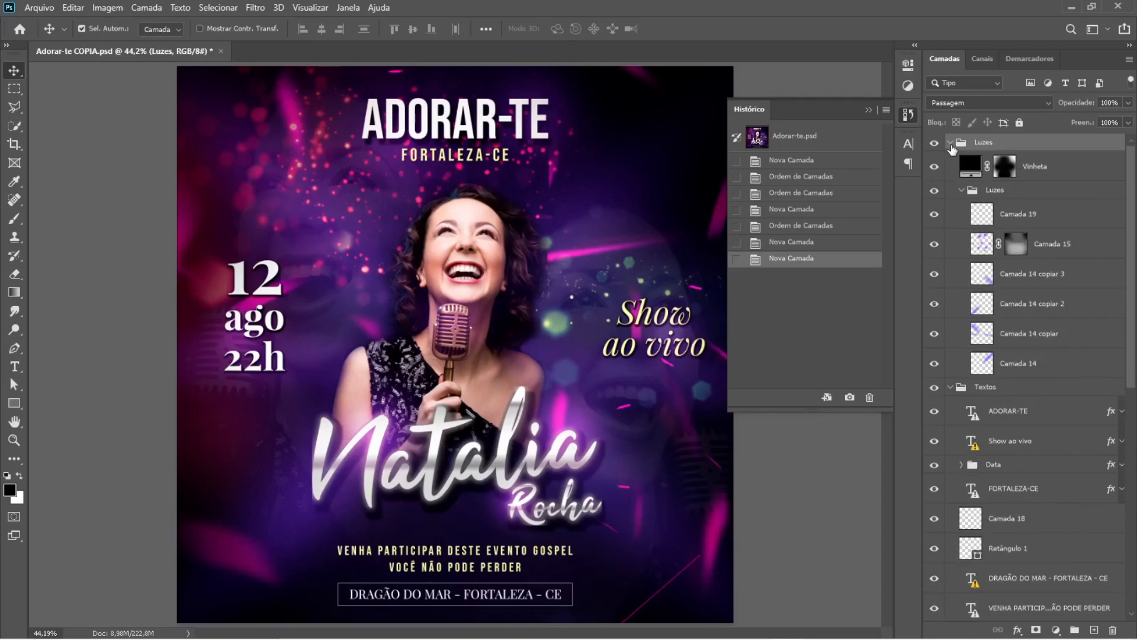
Step: Collapse the Luzes group and run the script that deletes all empty layers in the document
{"action": "left_click", "coordinate": [950, 143]}
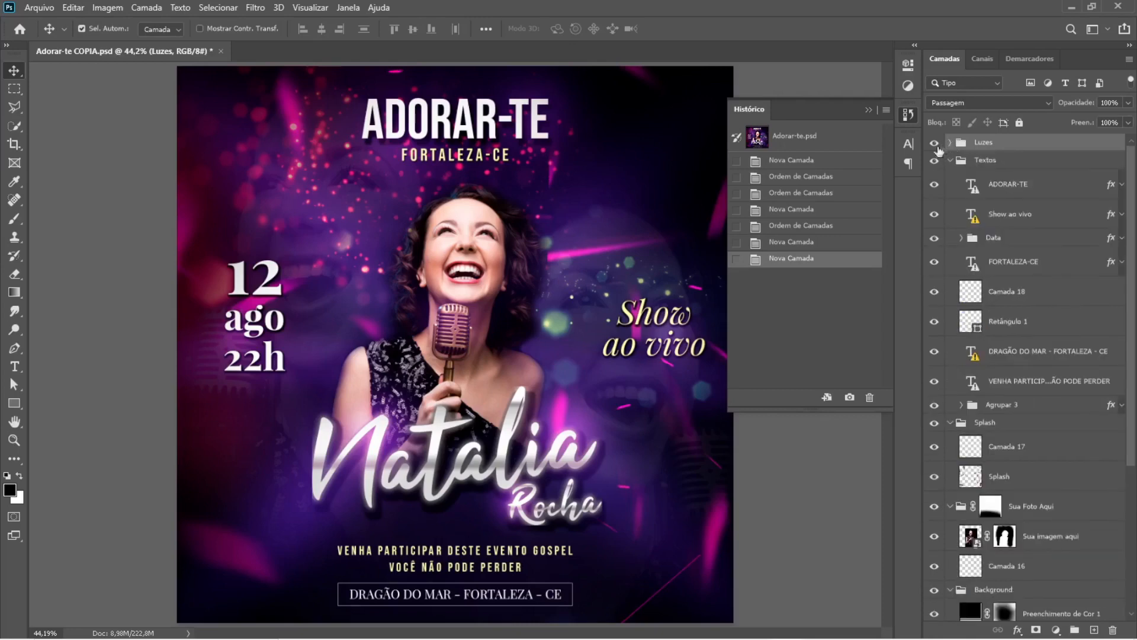
{"action": "left_click", "coordinate": [37, 7]}
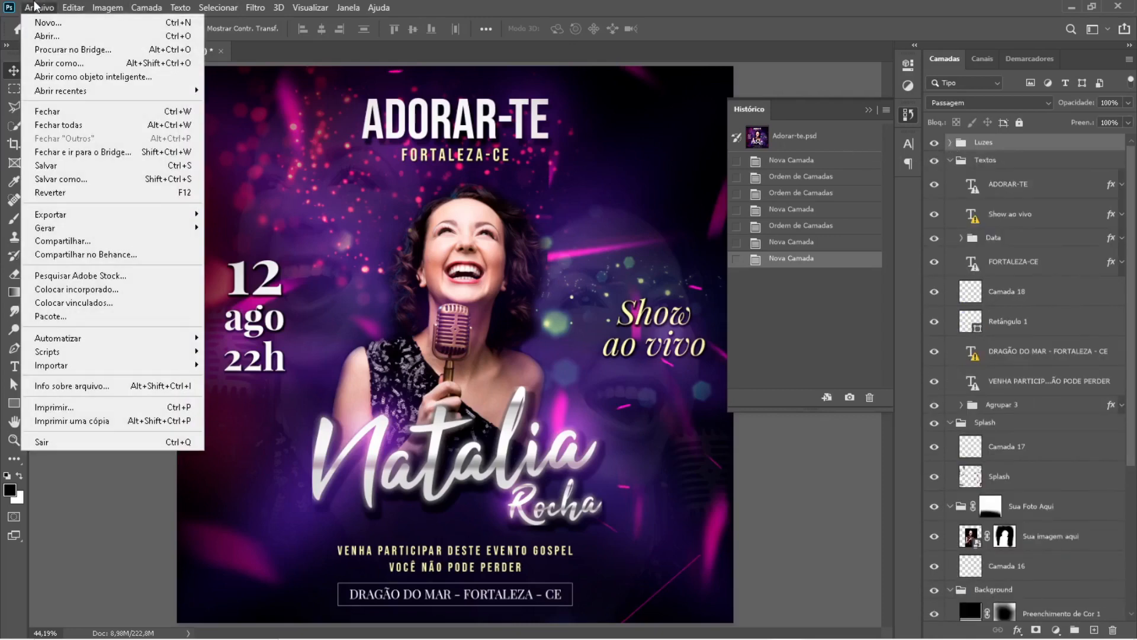
{"action": "mouse_move", "coordinate": [155, 354]}
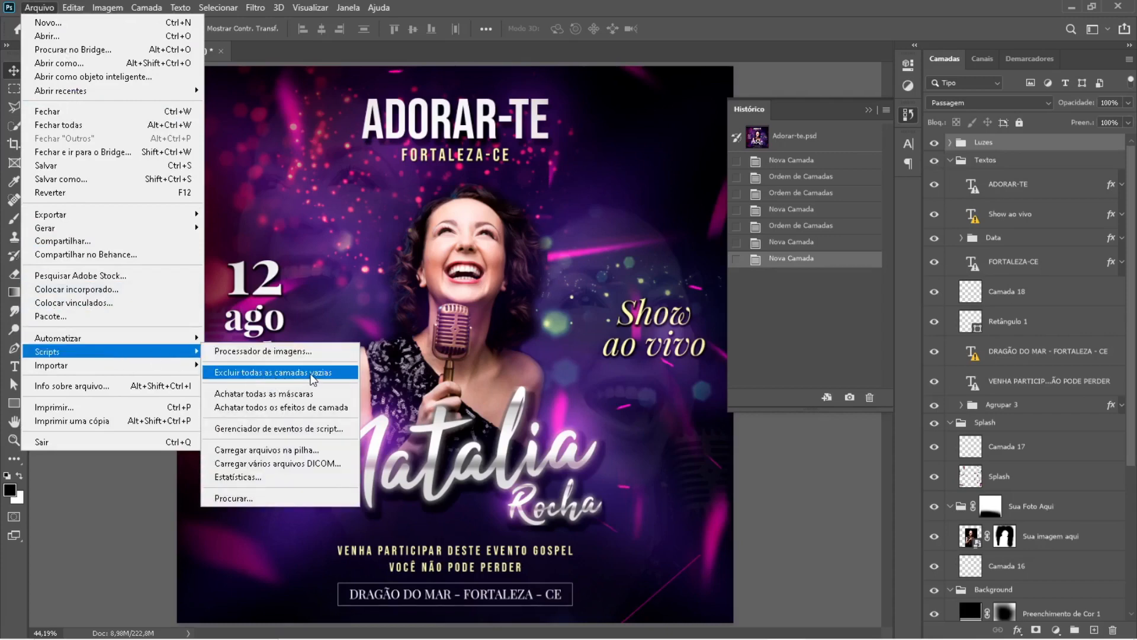
{"action": "left_click", "coordinate": [313, 379]}
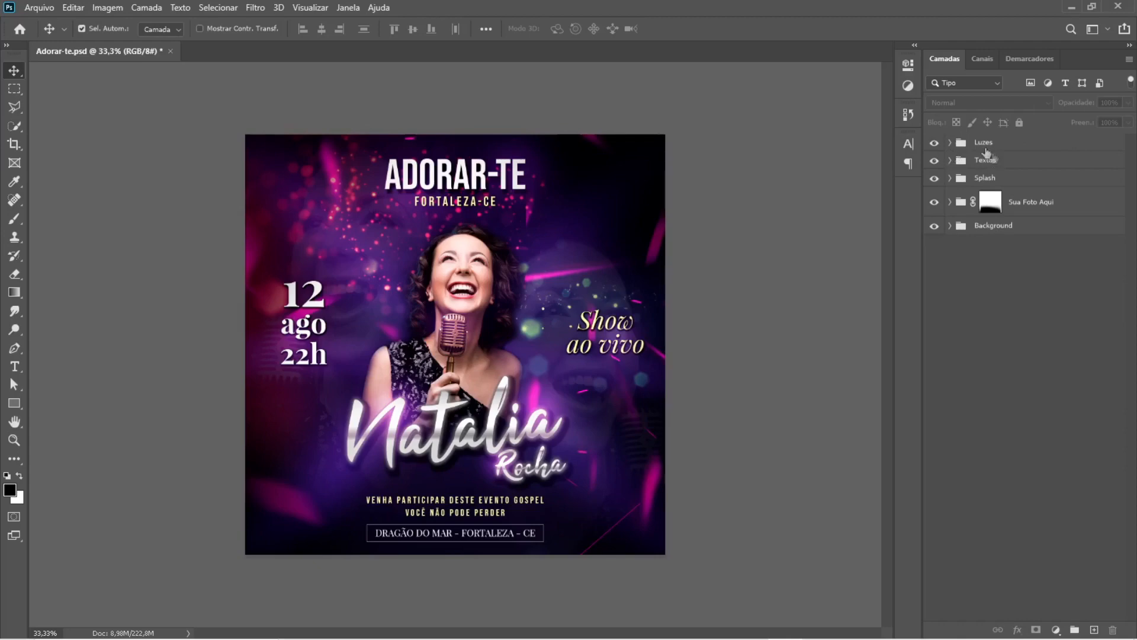
Step: Compare the poster with and without the Ajusts group inside Luzes, and delete that group
{"action": "left_click", "coordinate": [949, 143]}
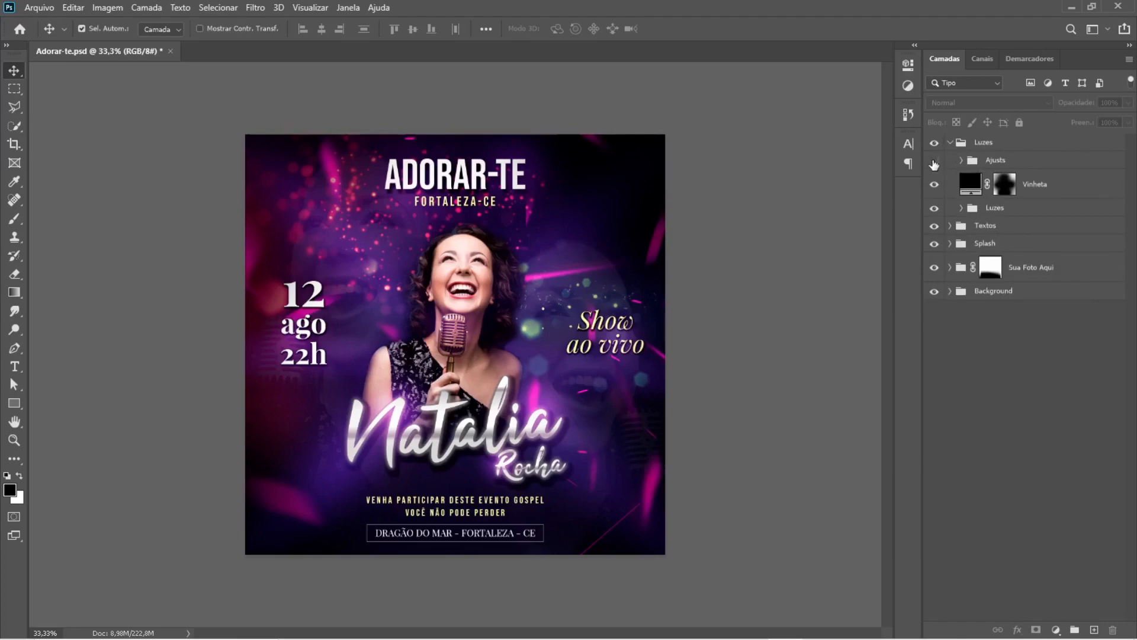
{"action": "left_click", "coordinate": [935, 161]}
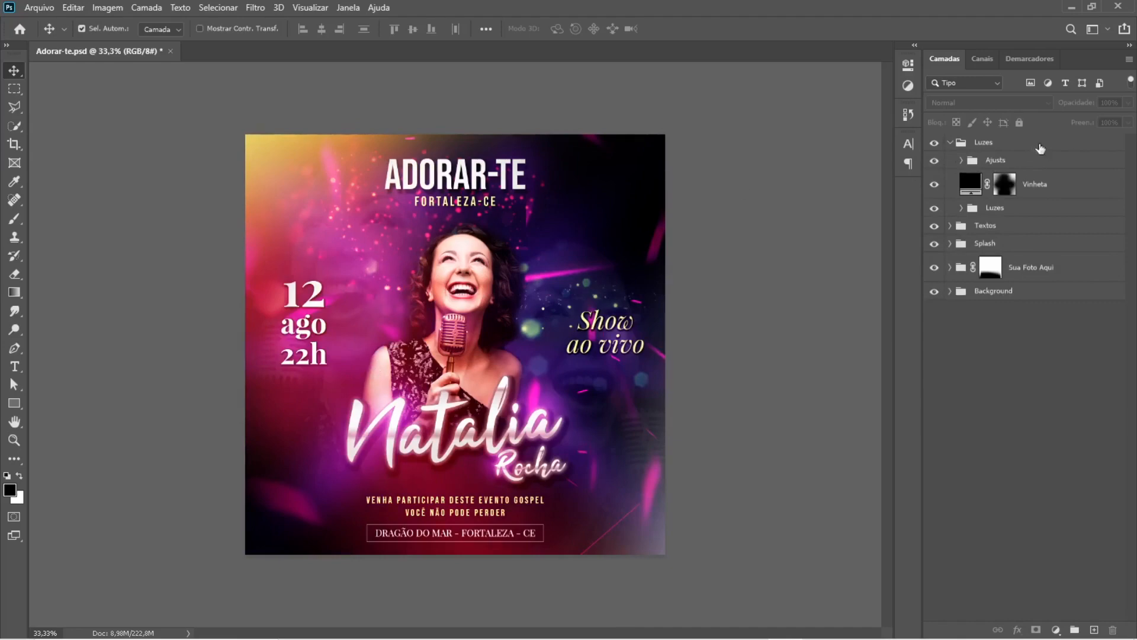
{"action": "left_click", "coordinate": [990, 161]}
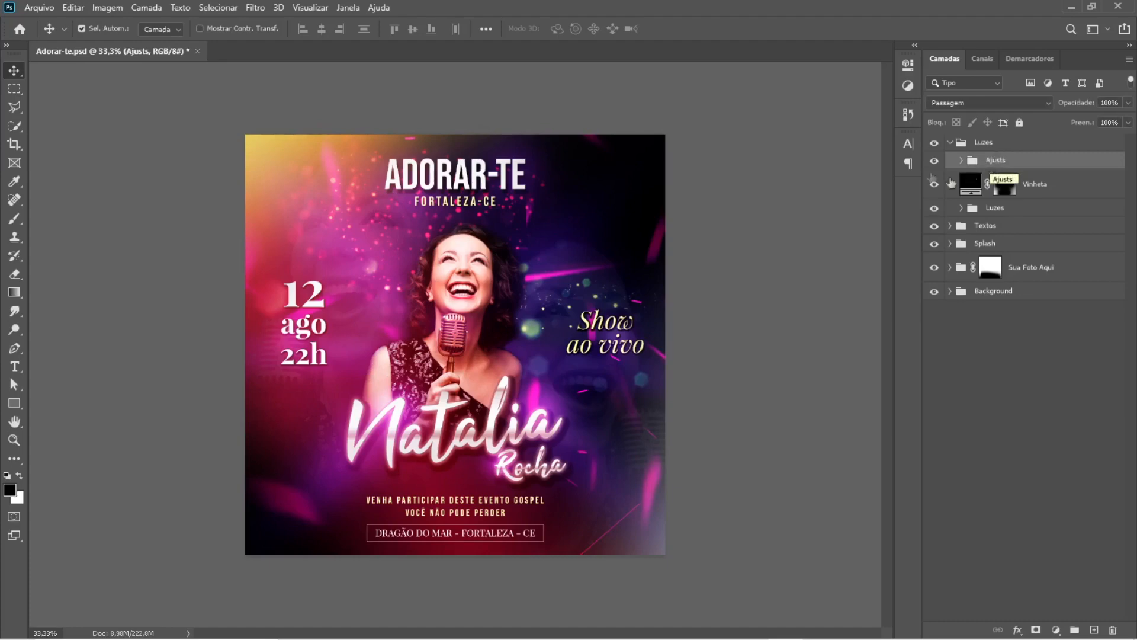
{"action": "left_click", "coordinate": [935, 162]}
{"action": "left_click", "coordinate": [935, 162]}
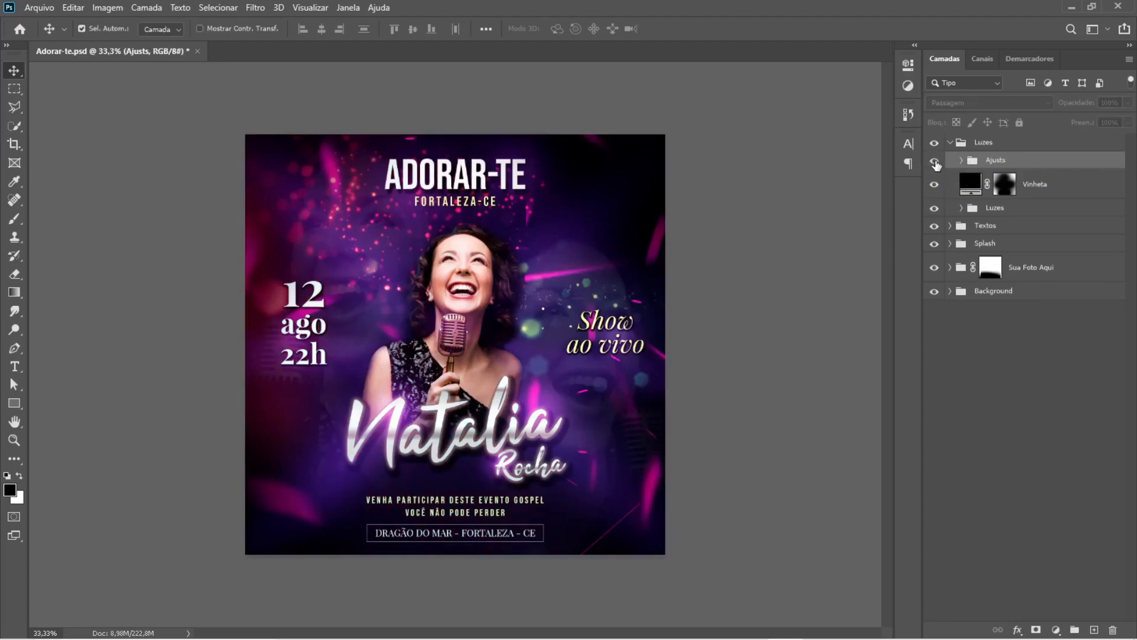
{"action": "left_click", "coordinate": [935, 162]}
{"action": "left_click", "coordinate": [935, 162]}
{"action": "left_click", "coordinate": [935, 162]}
{"action": "left_click", "coordinate": [935, 162]}
{"action": "left_click", "coordinate": [935, 162]}
{"action": "left_click", "coordinate": [935, 162]}
{"action": "left_click", "coordinate": [935, 162]}
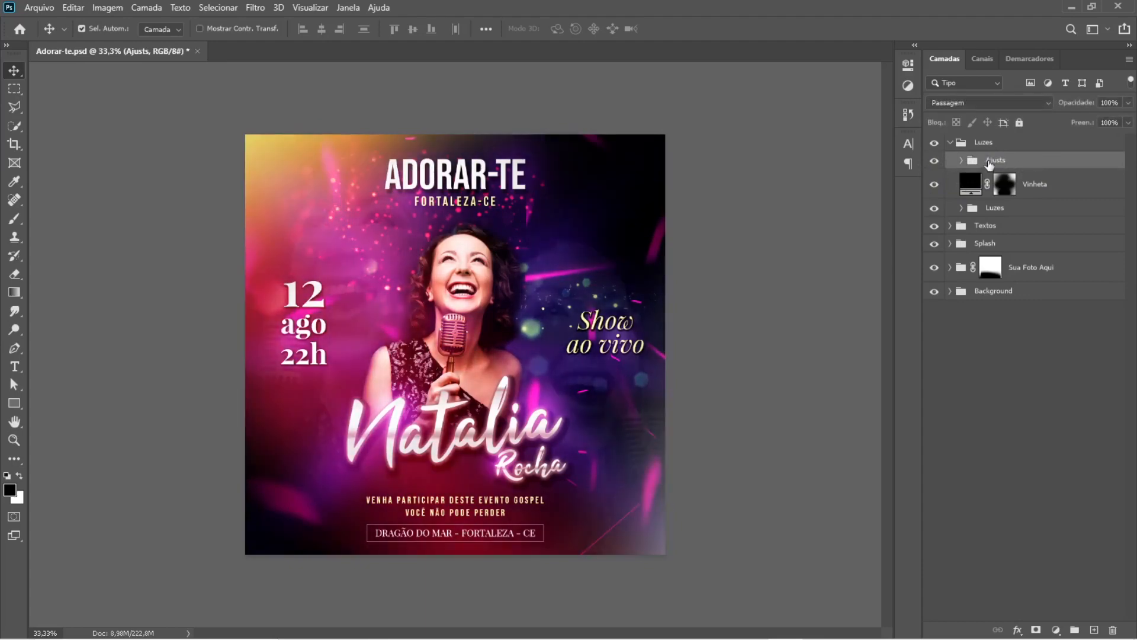
{"action": "key", "text": "Delete"}
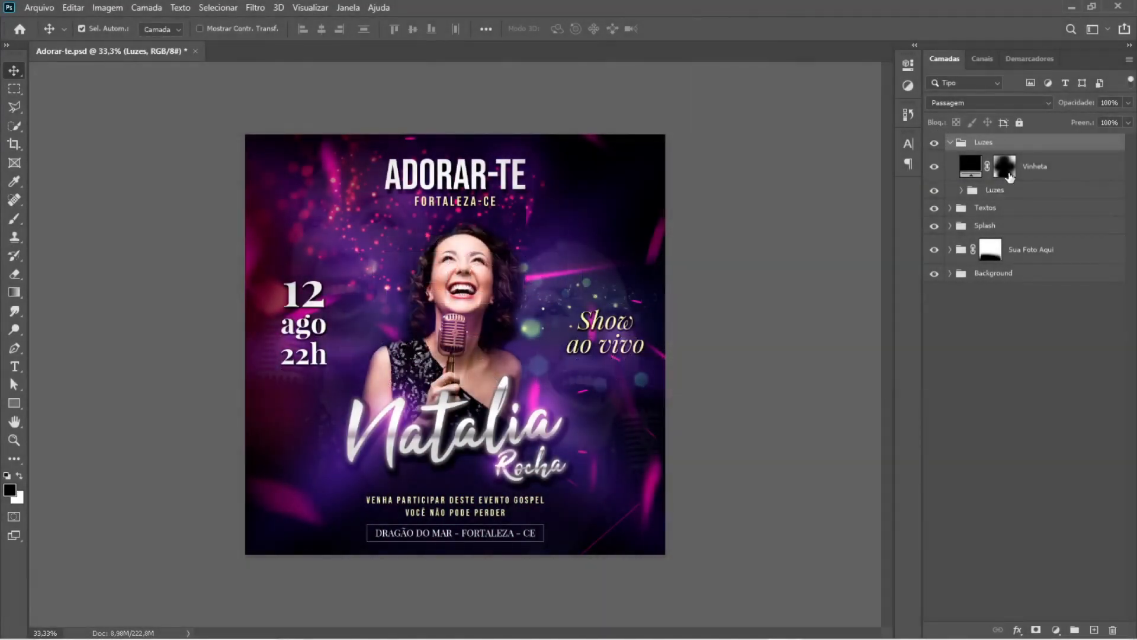
Step: Look through the inner Luzes and Sua Foto Aqui groups for layer masks, and run the script that flattens all masks
{"action": "left_click", "coordinate": [961, 190]}
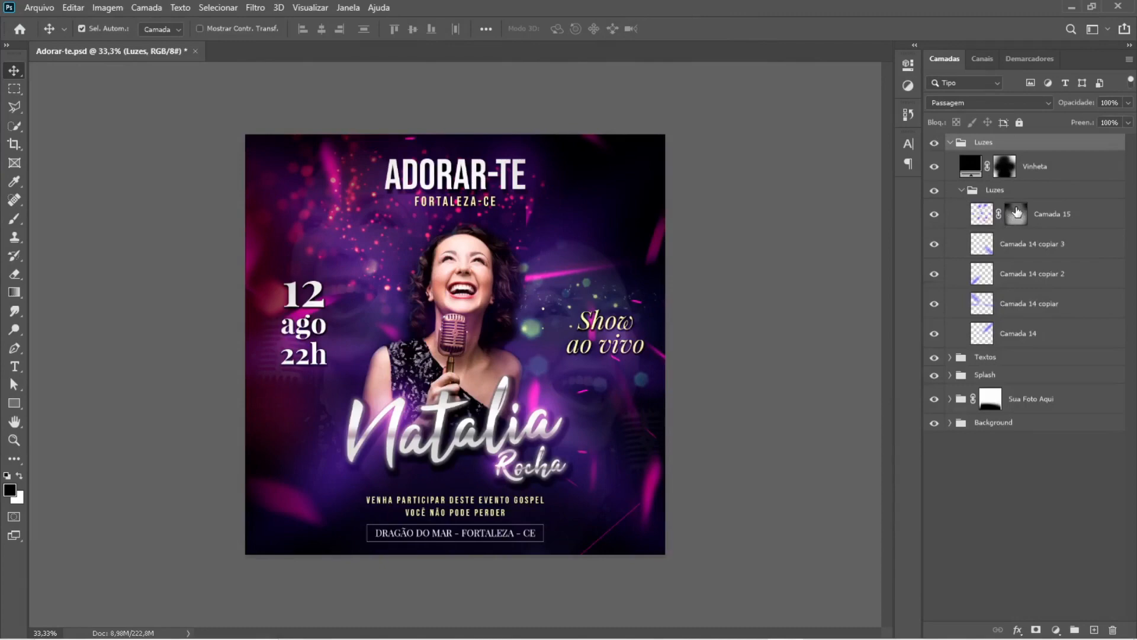
{"action": "left_click", "coordinate": [960, 191]}
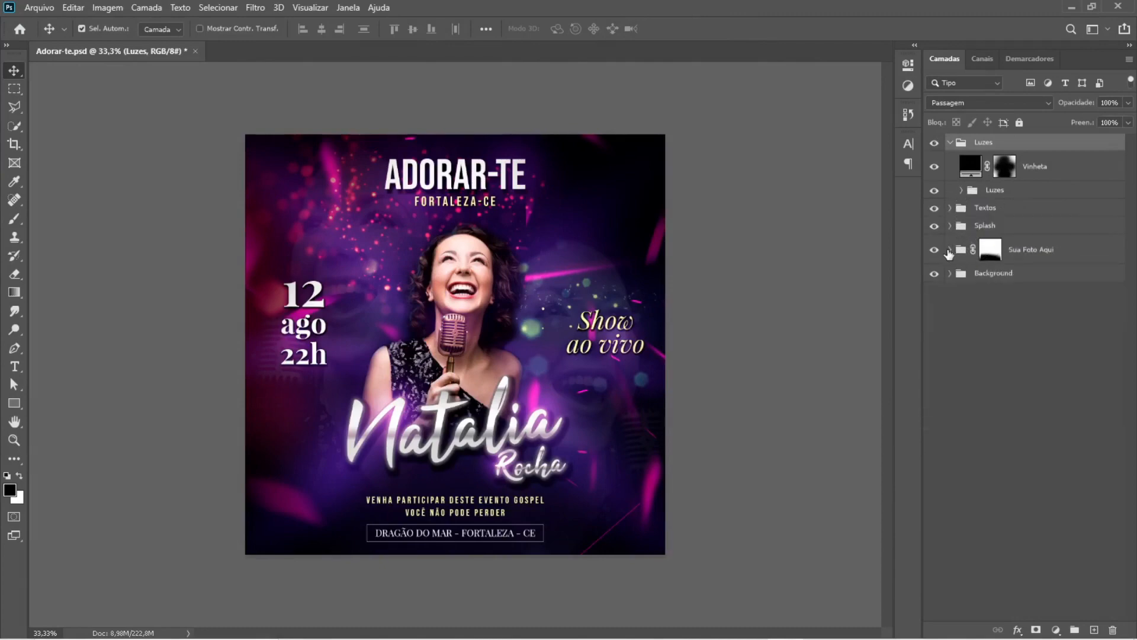
{"action": "left_click", "coordinate": [949, 249]}
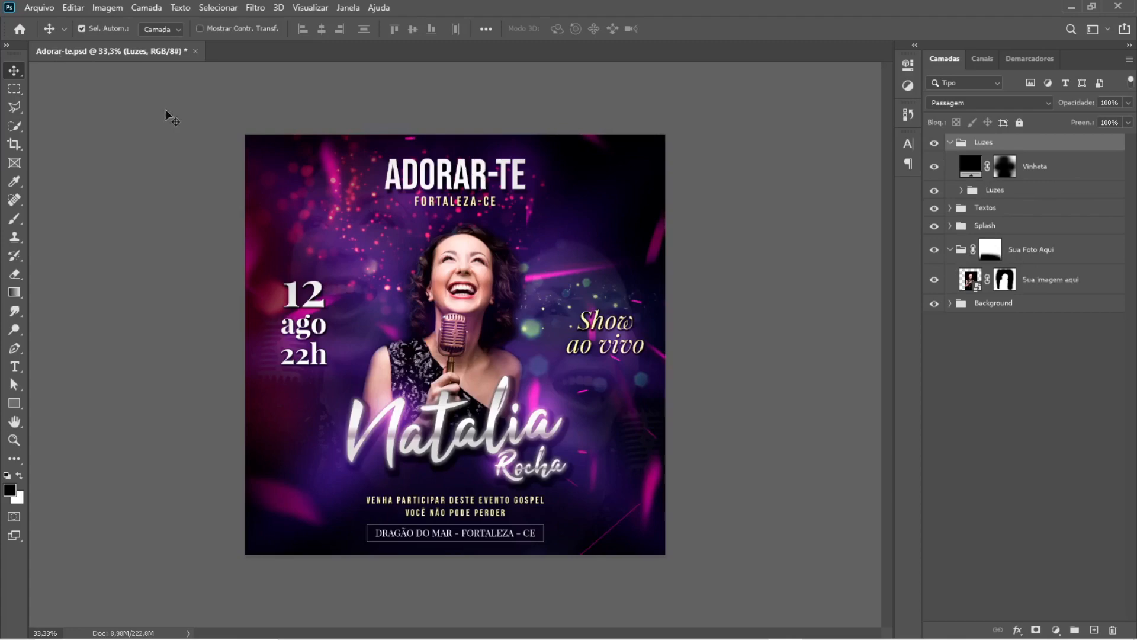
{"action": "left_click", "coordinate": [23, 7]}
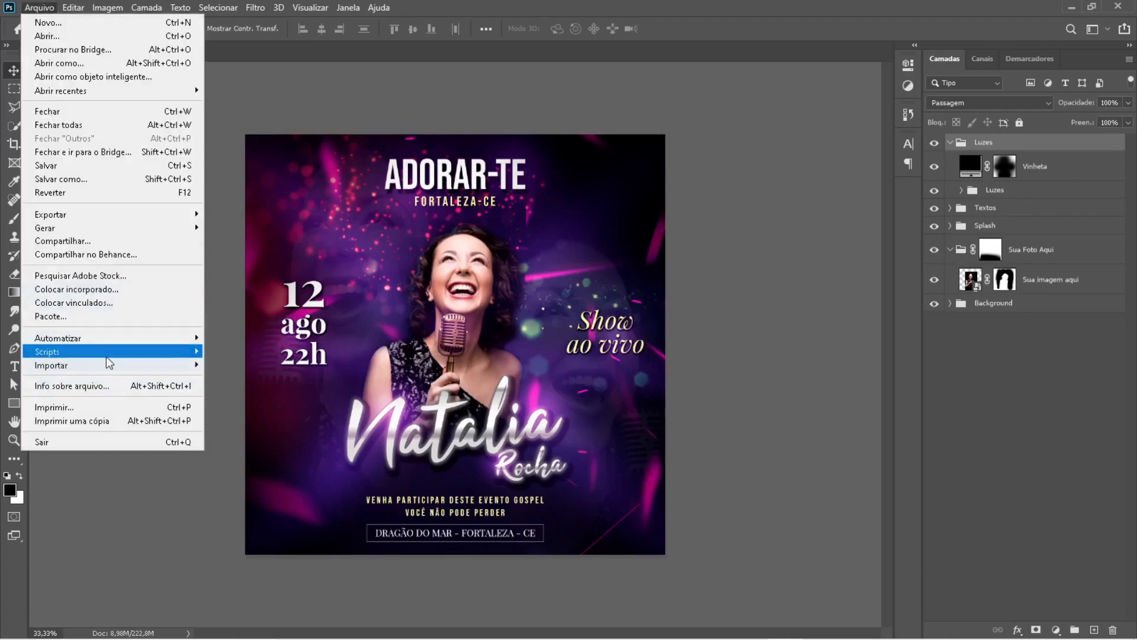
{"action": "mouse_move", "coordinate": [108, 354]}
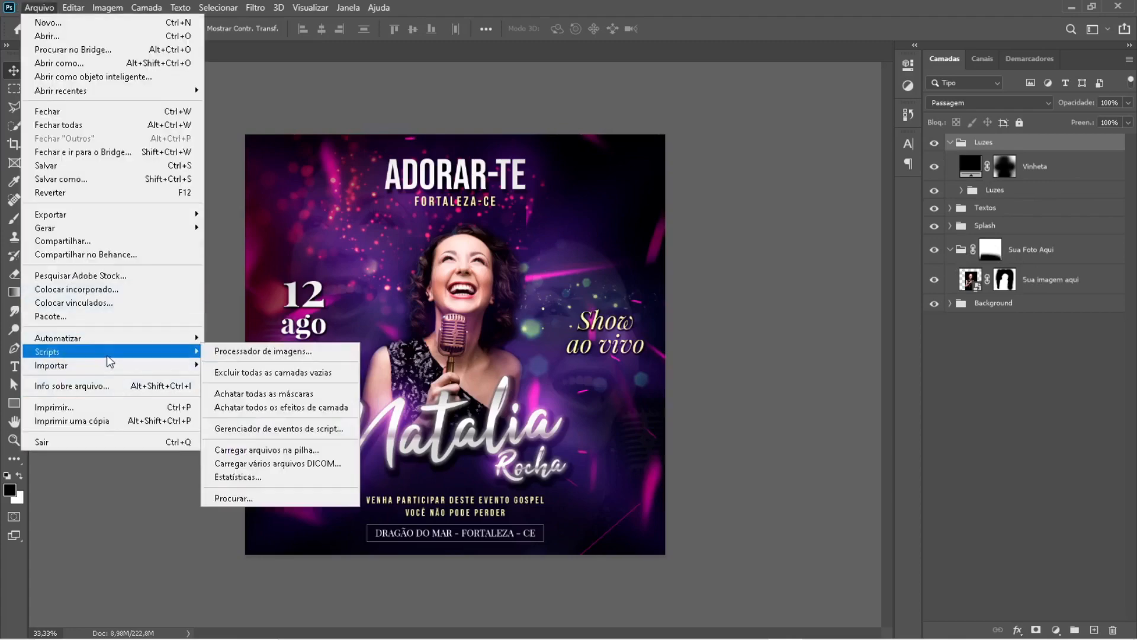
{"action": "left_click", "coordinate": [299, 394]}
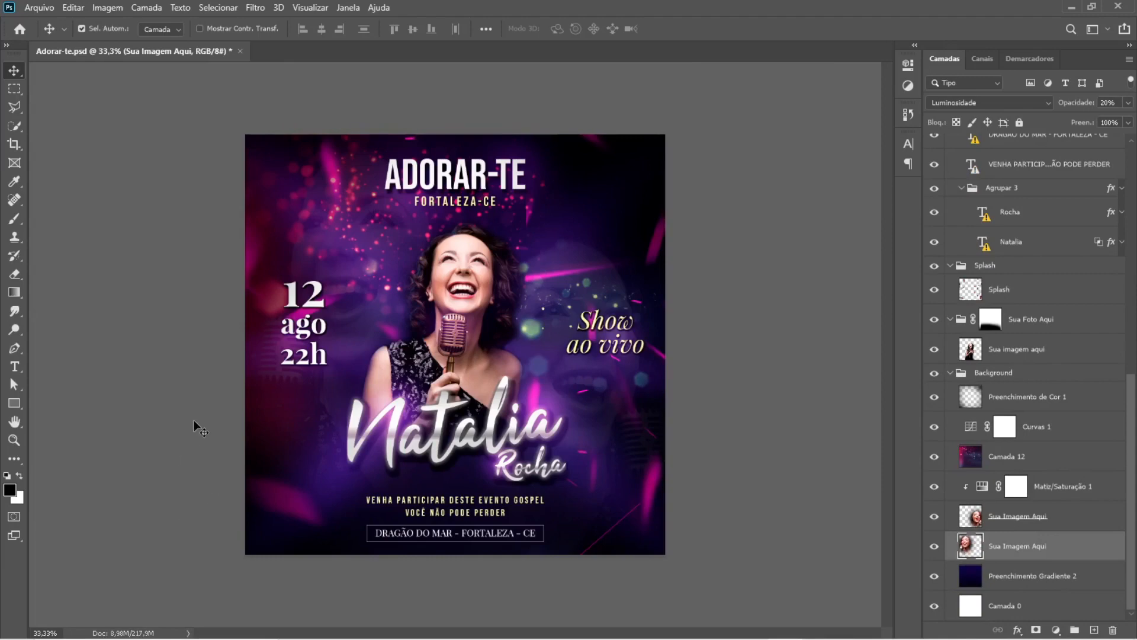
Step: Deselect all layers and save the document under the new name Adorar-te COPIA in Photoshop format
{"action": "left_click", "coordinate": [178, 365], "text": "ctrl"}
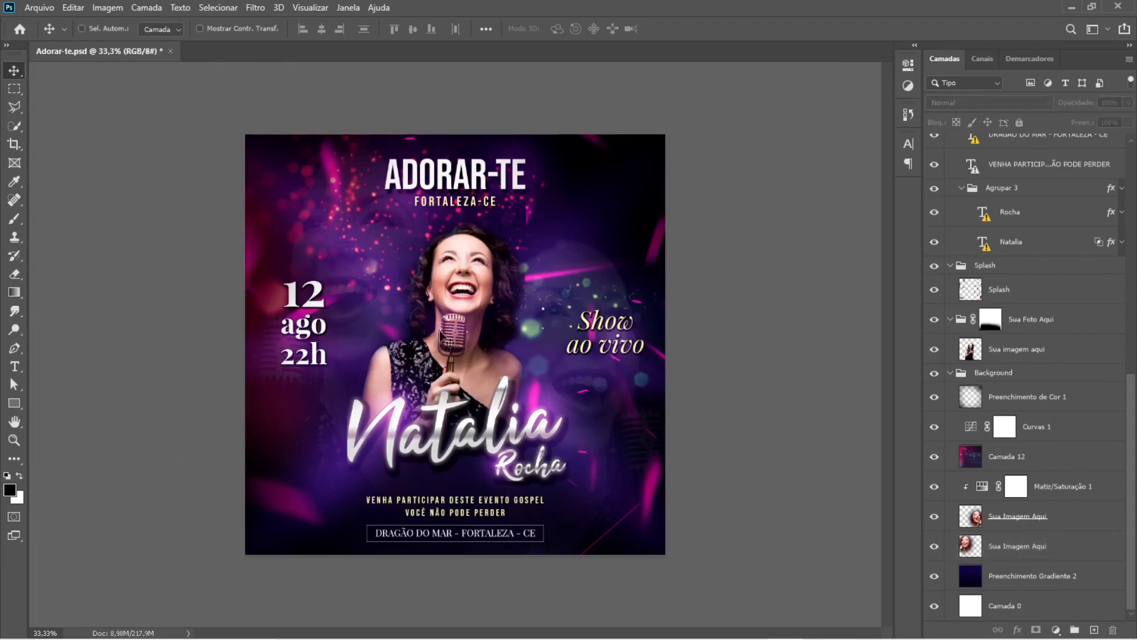
{"action": "key", "text": "ctrl+shift+s"}
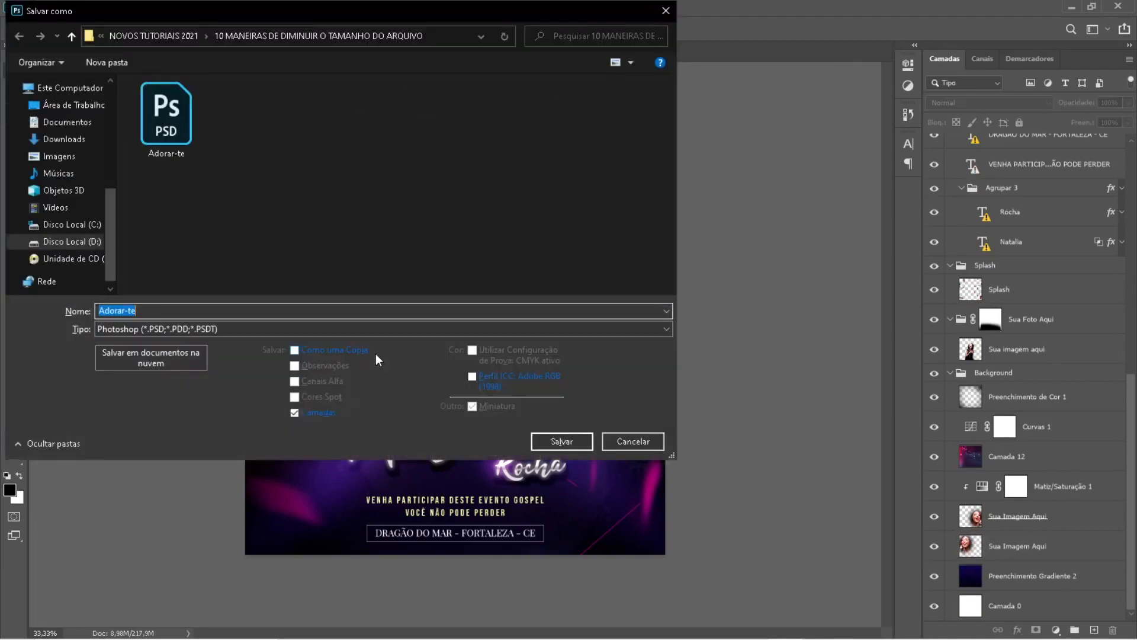
{"action": "type", "text": "COPIA"}
{"action": "key", "text": "Return"}
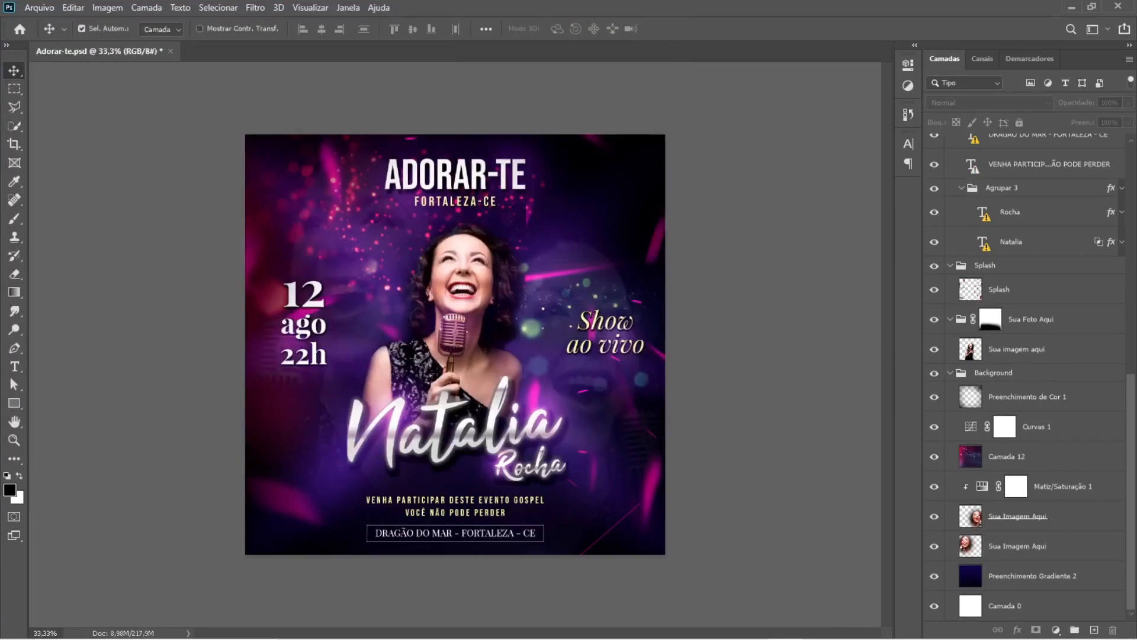
{"action": "key", "text": "Return"}
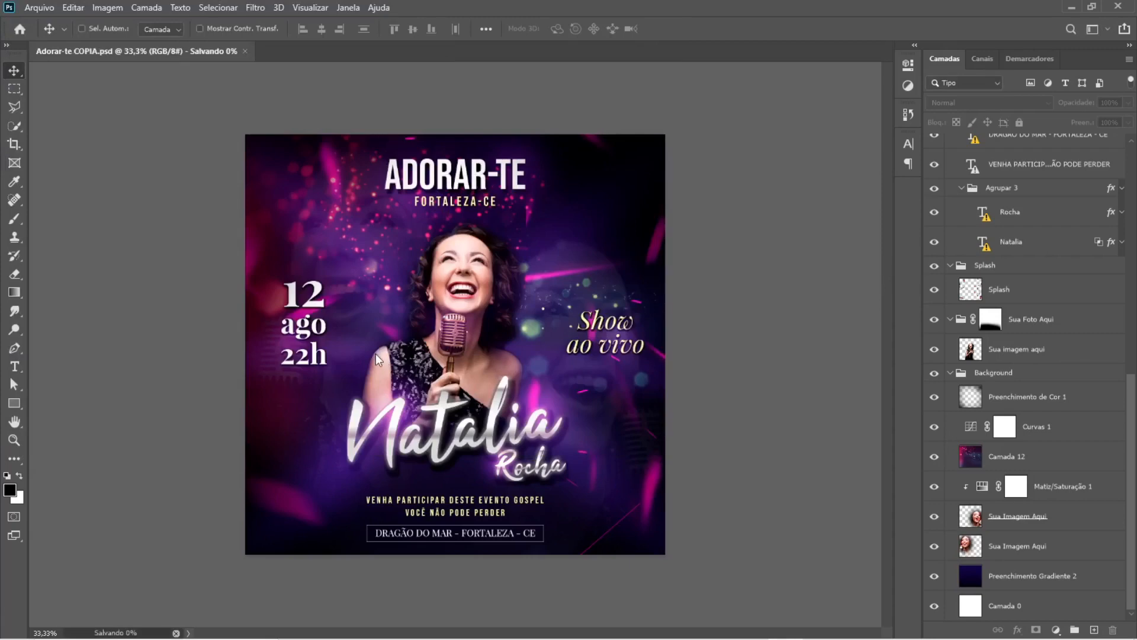
Step: Check the file size of Adorar-te COPIA in its properties and compare it with the original Adorar-te file's
{"action": "key", "text": "ctrl+o"}
{"action": "right_click", "coordinate": [175, 133]}
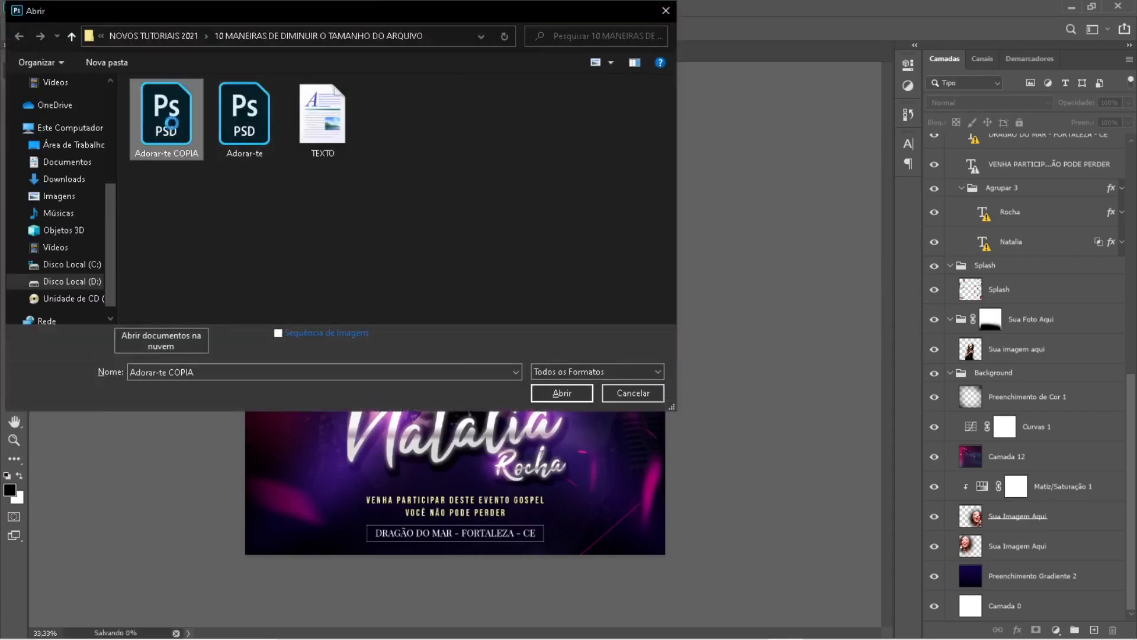
{"action": "left_click", "coordinate": [227, 473]}
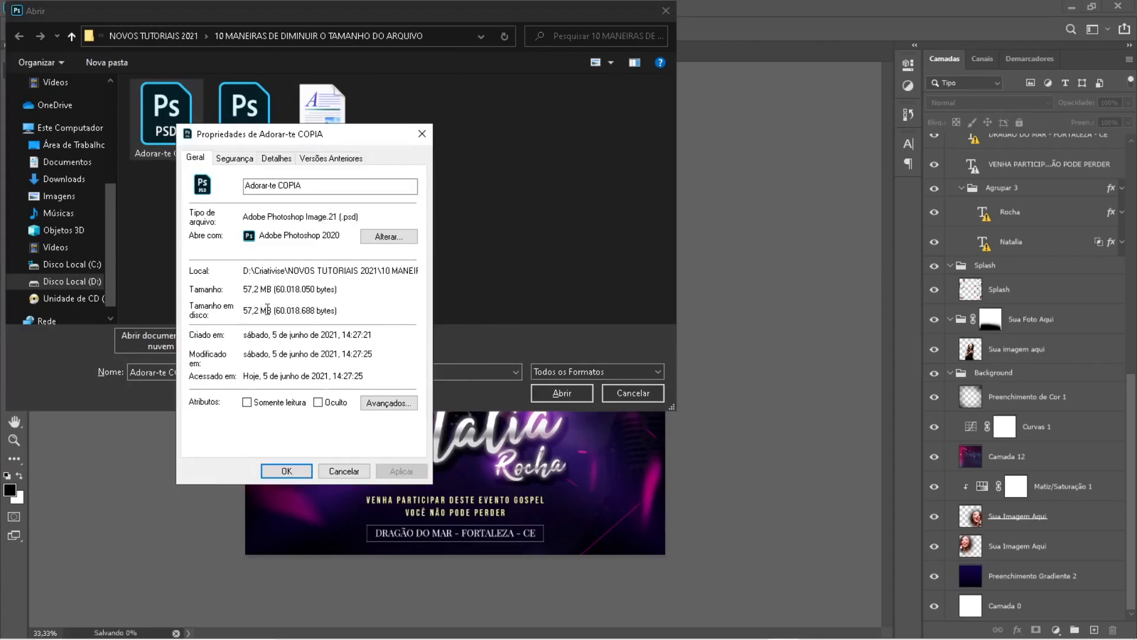
{"action": "left_click", "coordinate": [344, 471]}
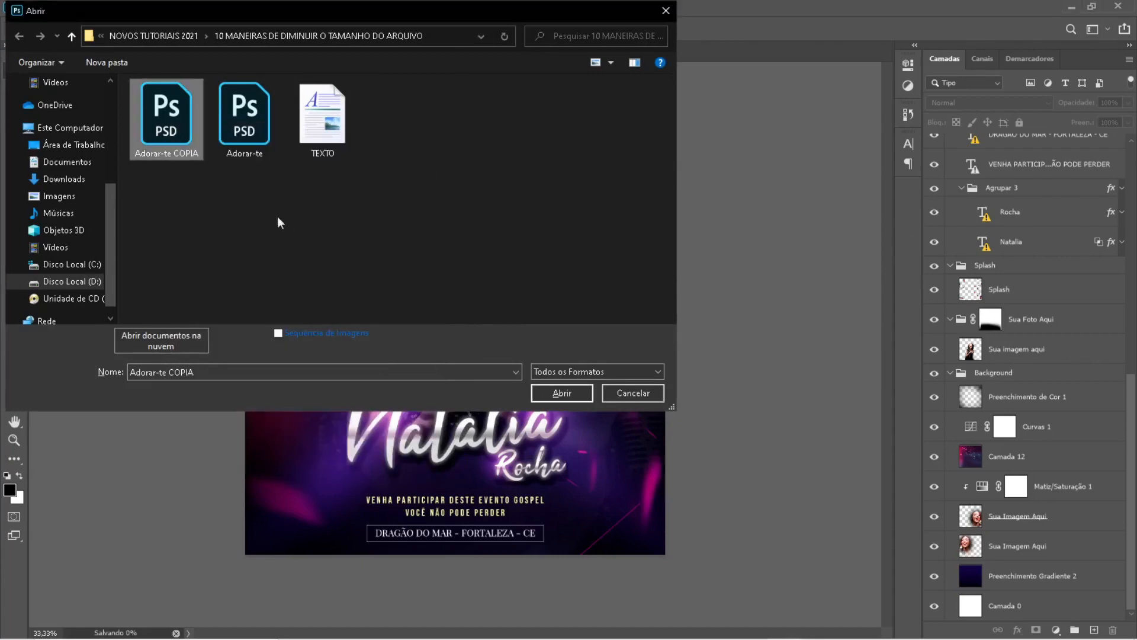
{"action": "left_click", "coordinate": [244, 116]}
{"action": "right_click", "coordinate": [245, 110]}
{"action": "left_click", "coordinate": [299, 458]}
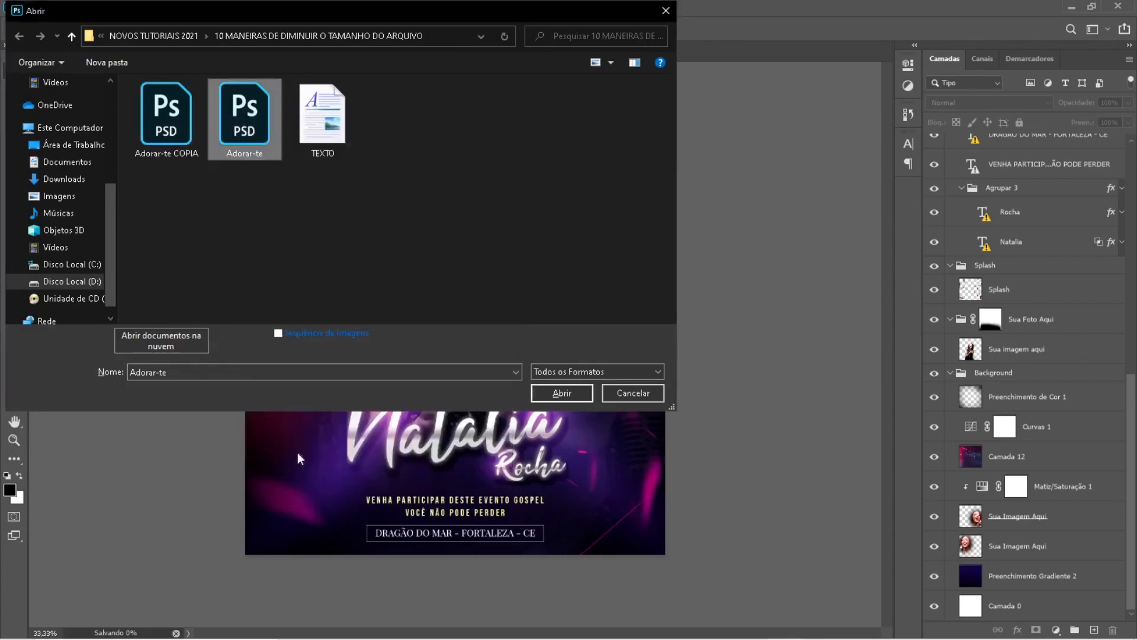
{"action": "left_click", "coordinate": [416, 456]}
{"action": "left_click", "coordinate": [172, 140]}
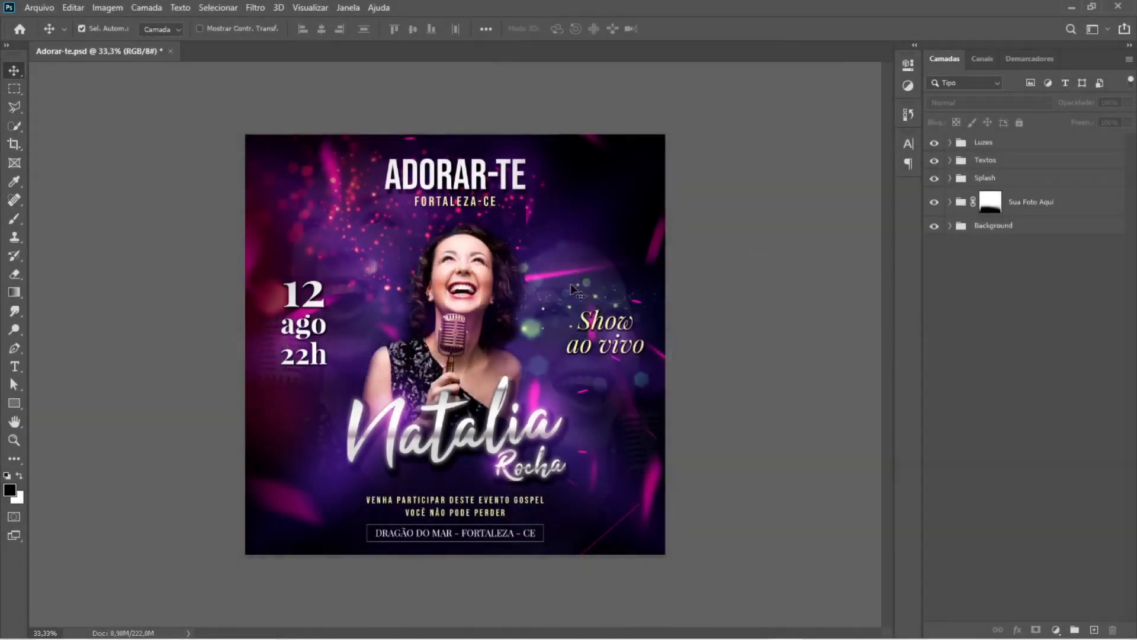
Step: Hide the Luzes, Textos, Splash and Sua Foto Aqui groups, and merge the Background group into a single layer
{"action": "left_click", "coordinate": [148, 7]}
{"action": "left_click", "coordinate": [211, 546]}
{"action": "left_click", "coordinate": [984, 226]}
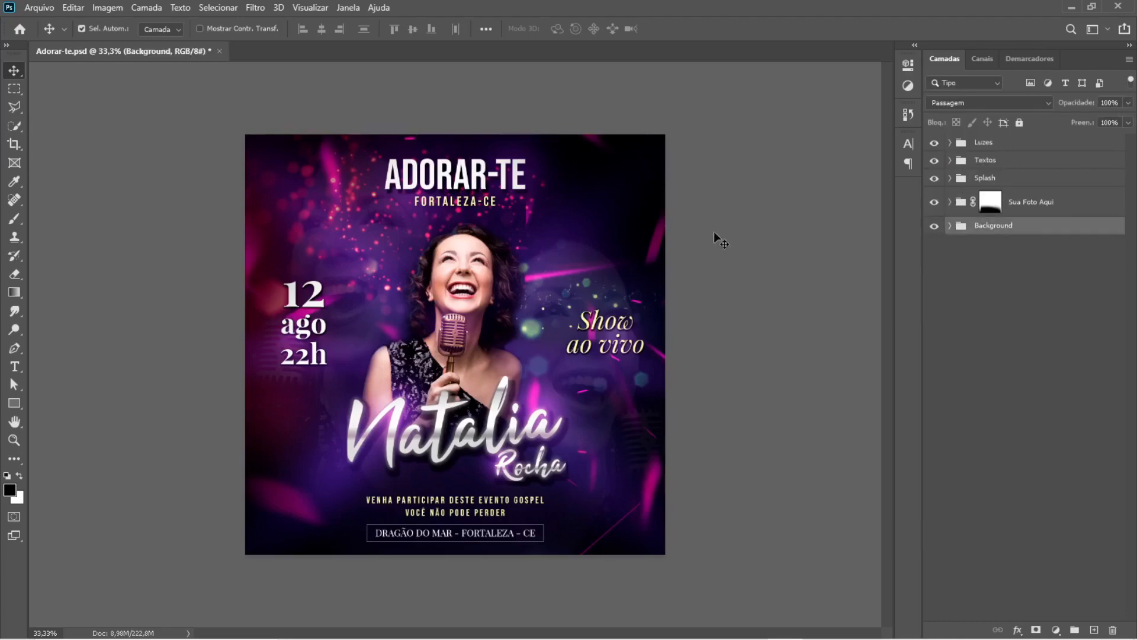
{"action": "left_click_drag", "start_coordinate": [934, 142], "coordinate": [933, 202]}
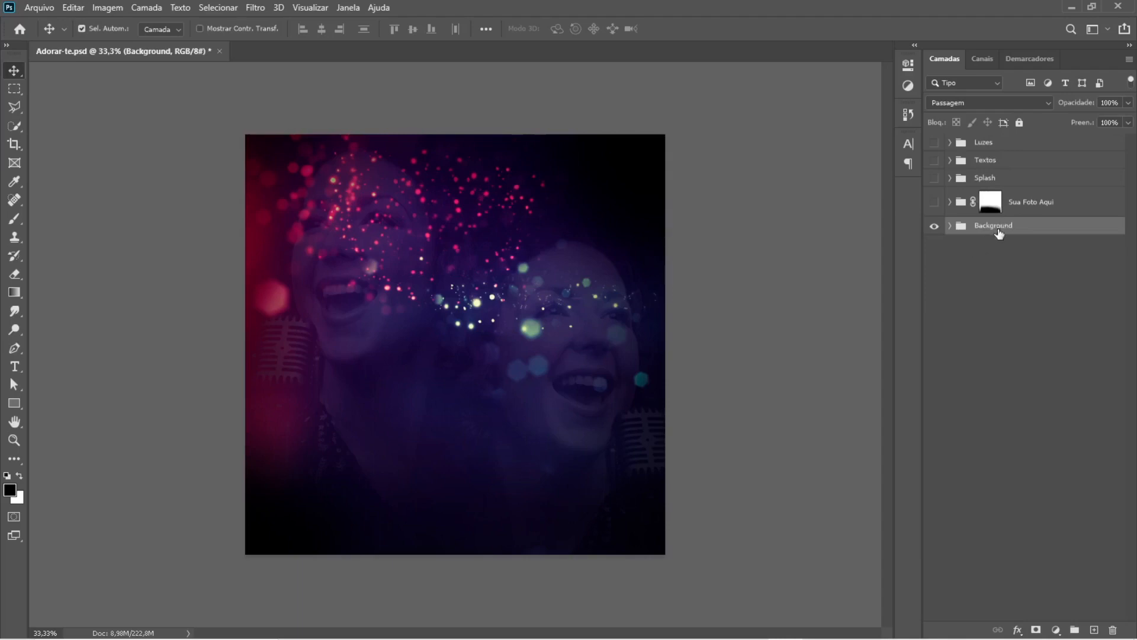
{"action": "key", "text": "ctrl+e"}
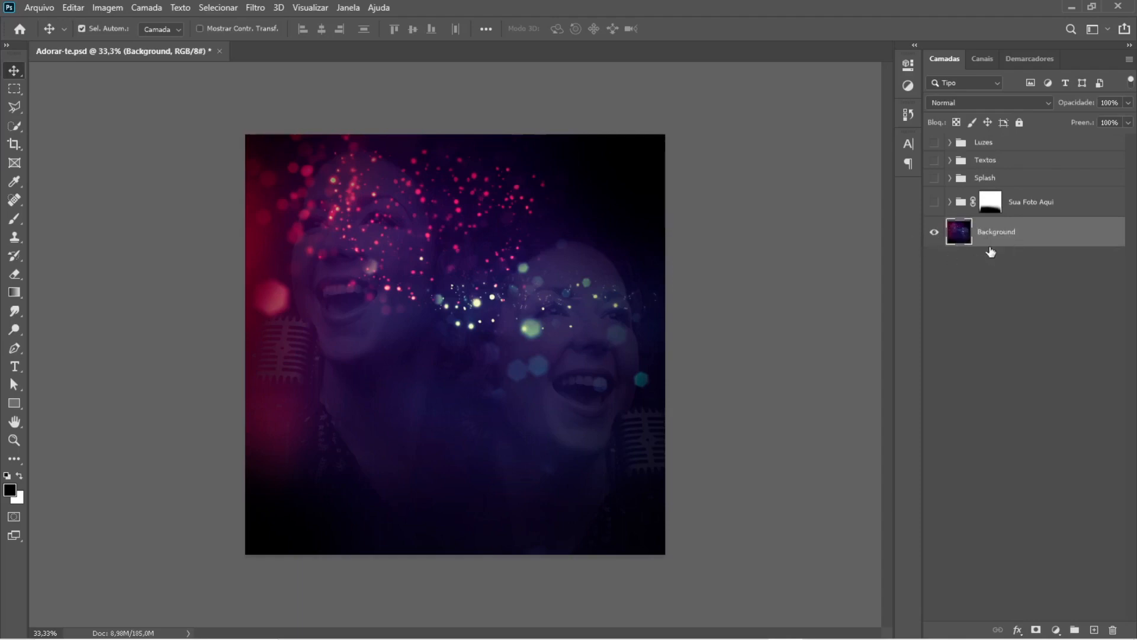
Step: Examine with Free Transform how far the merged Background layer extends beyond the canvas, leaving its size unchanged
{"action": "key", "text": "ctrl+t"}
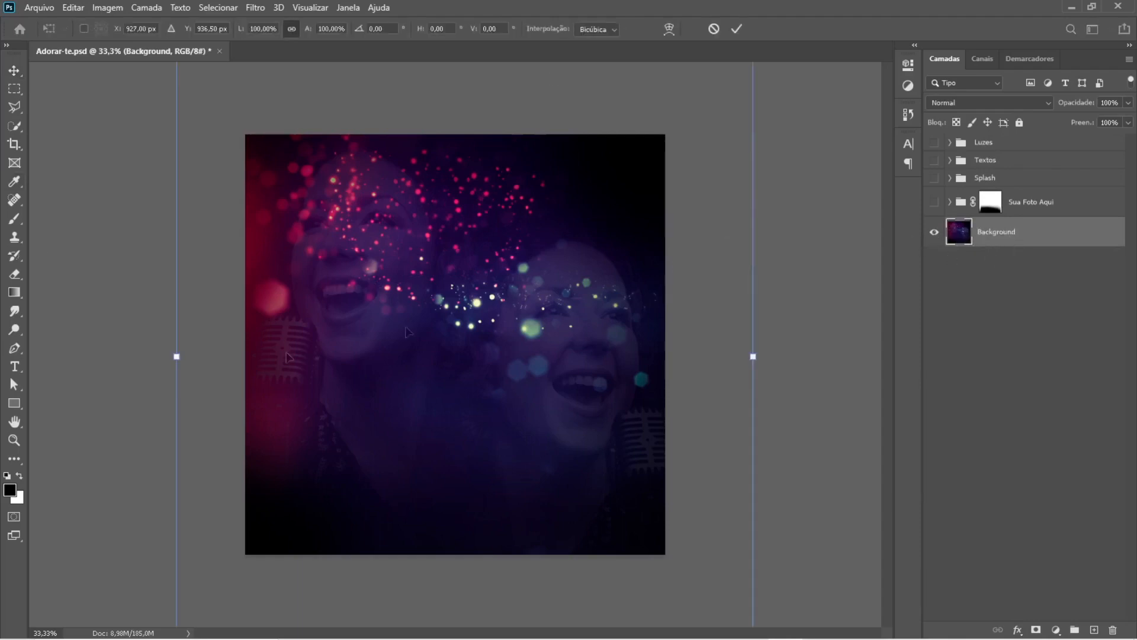
{"action": "key", "text": "ctrl+minus"}
{"action": "key", "text": "ctrl+minus"}
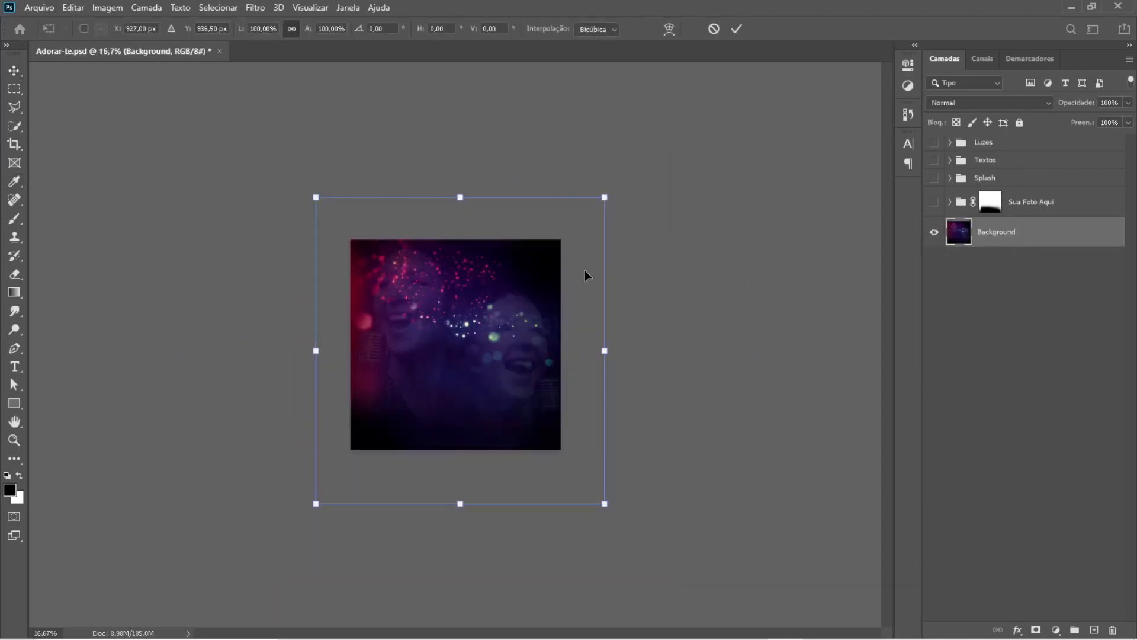
{"action": "key", "text": "ctrl+plus"}
{"action": "key", "text": "ctrl+plus"}
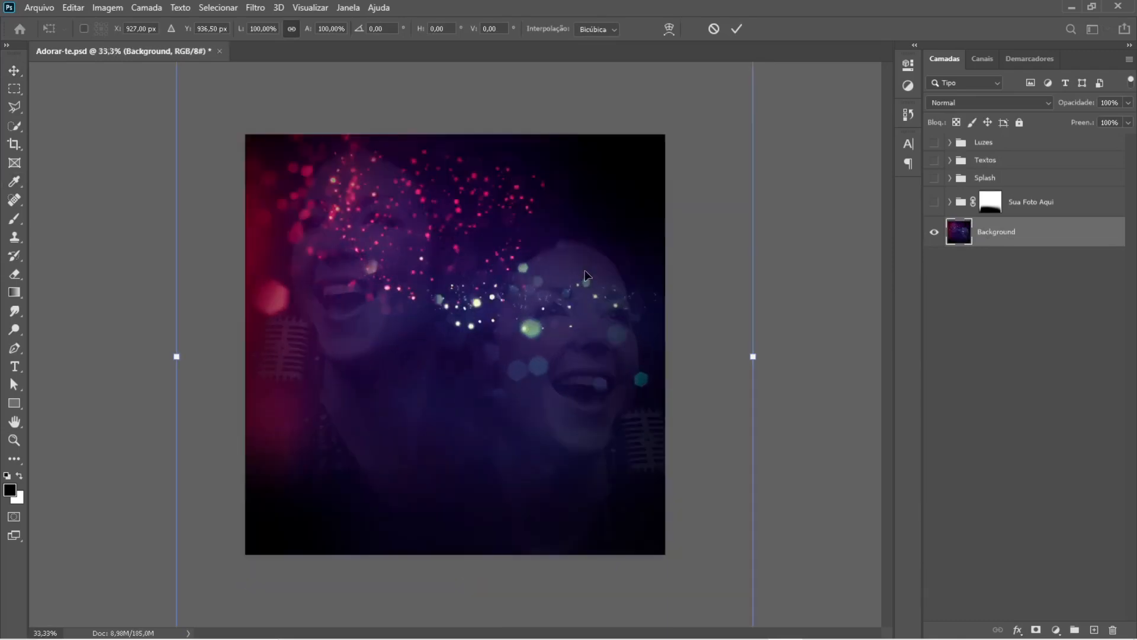
{"action": "key", "text": "Return"}
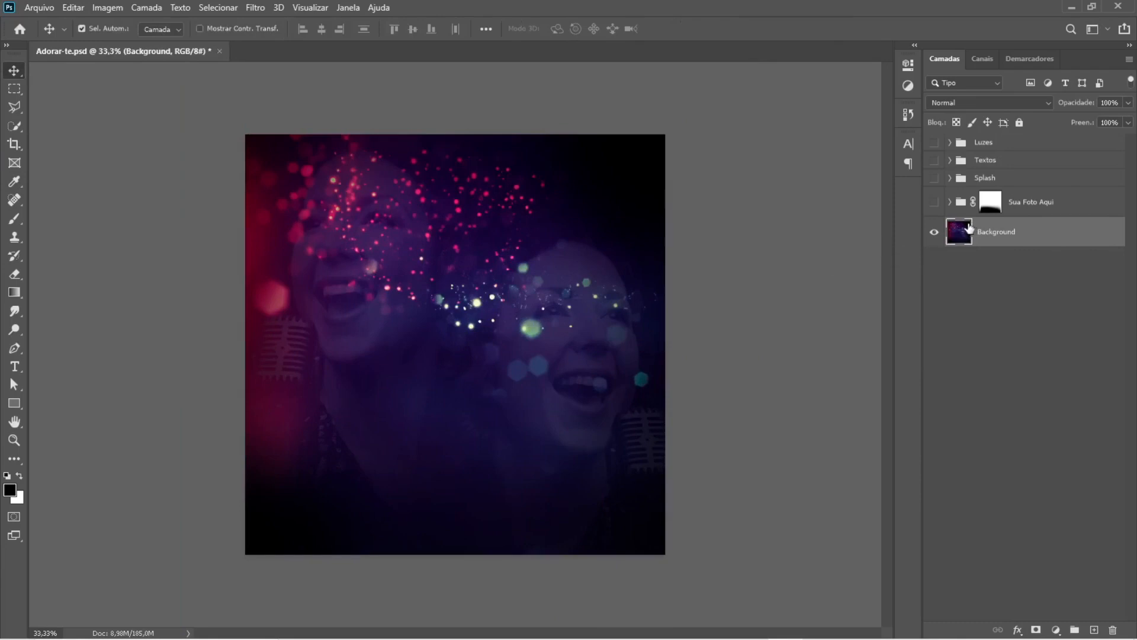
Step: Copy only the canvas area of the Background layer to a new layer, check its bounds, and delete the original Background layer
{"action": "key", "text": "ctrl+a"}
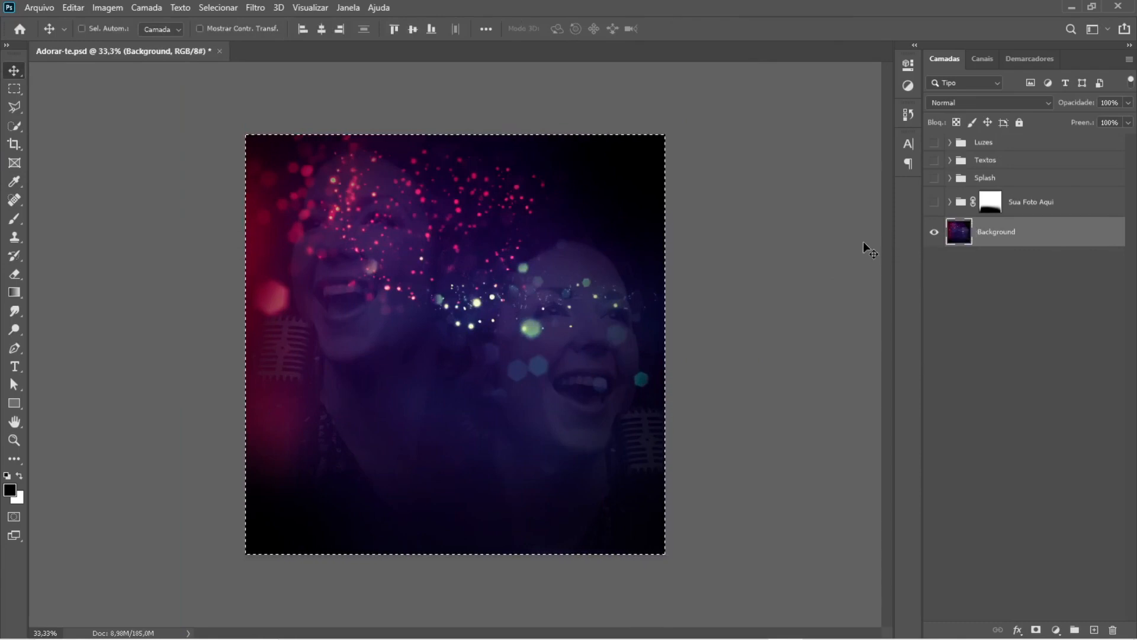
{"action": "key", "text": "ctrl+j"}
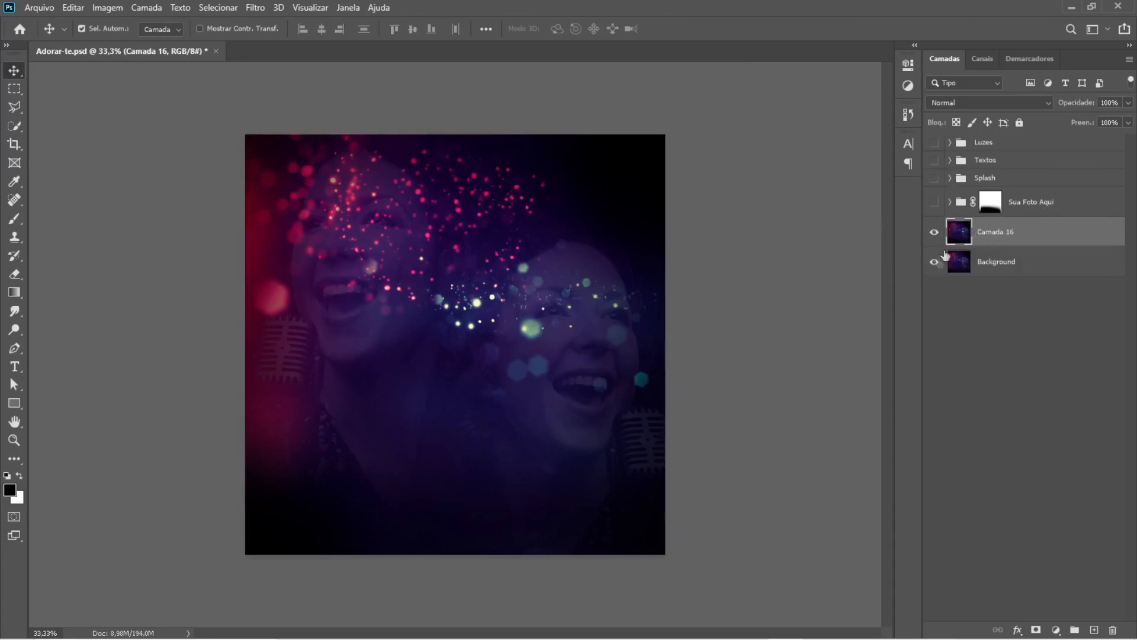
{"action": "key", "text": "ctrl+t"}
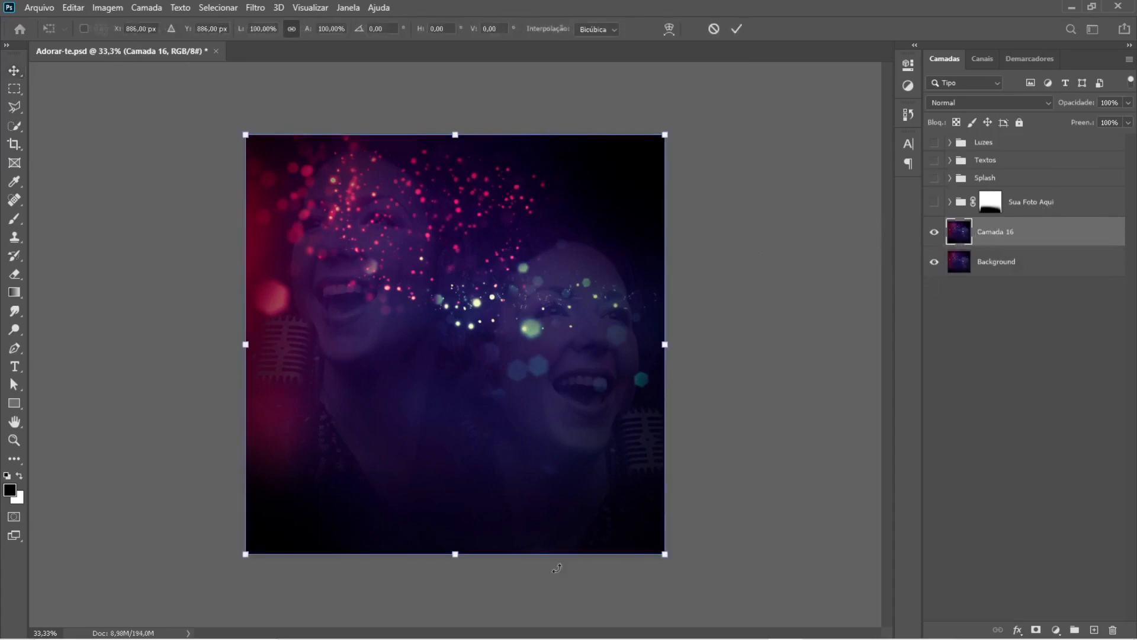
{"action": "key", "text": "Return"}
{"action": "key", "text": "ctrl+a"}
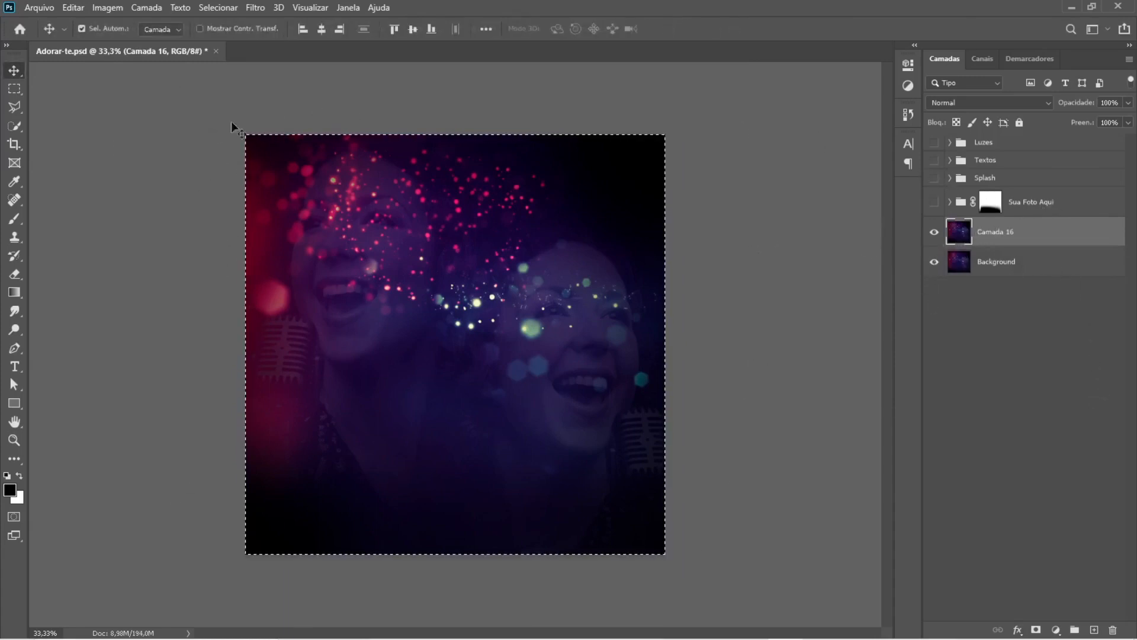
{"action": "key", "text": "ctrl+d"}
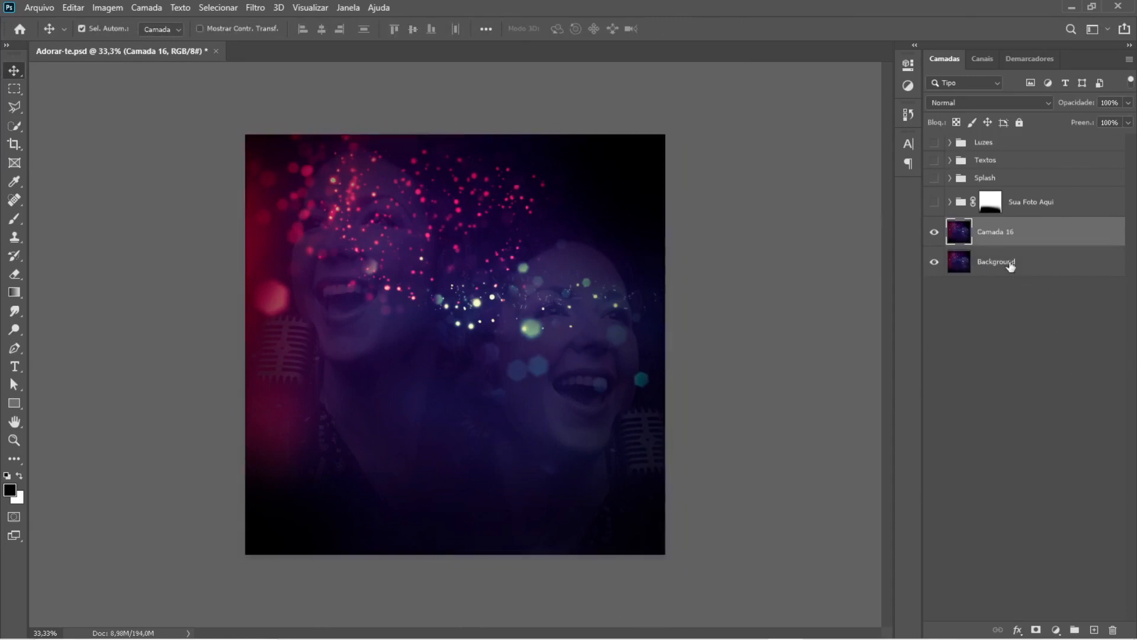
{"action": "left_click", "coordinate": [1011, 265]}
{"action": "key", "text": "Delete"}
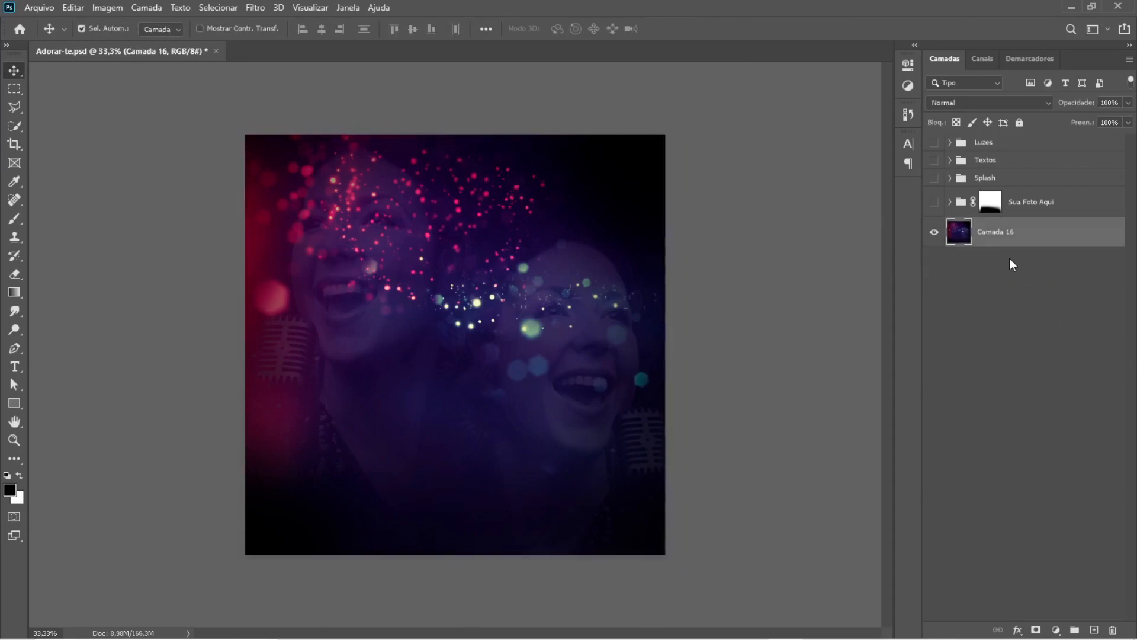
Step: Make the Sua Foto Aqui, Splash, Textos and Luzes groups visible again
{"action": "left_click", "coordinate": [936, 201]}
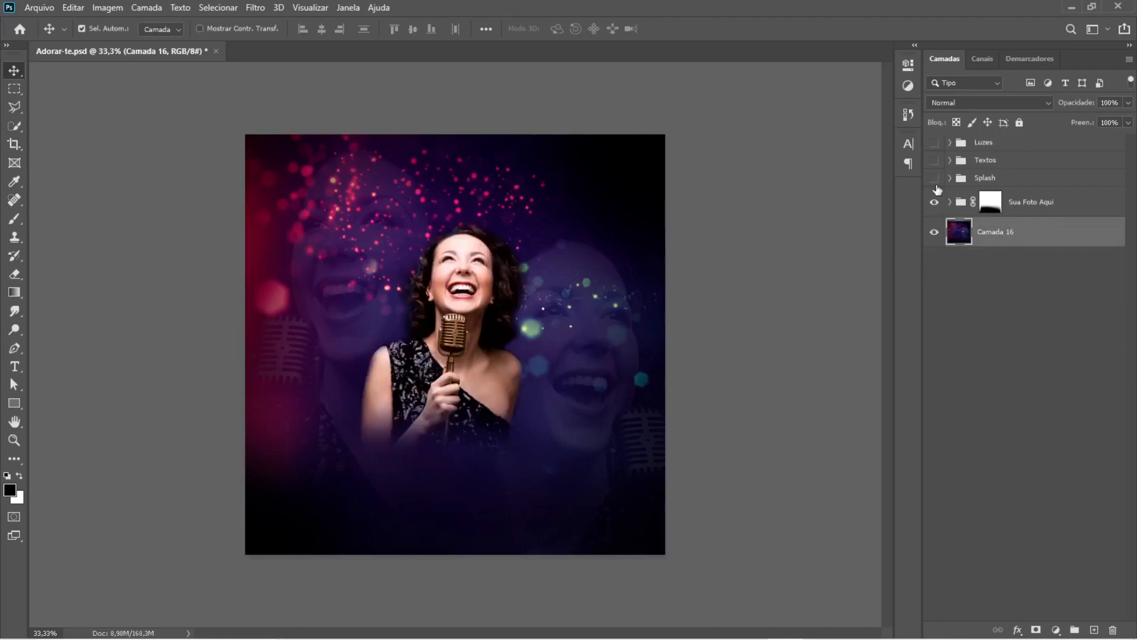
{"action": "left_click", "coordinate": [935, 179]}
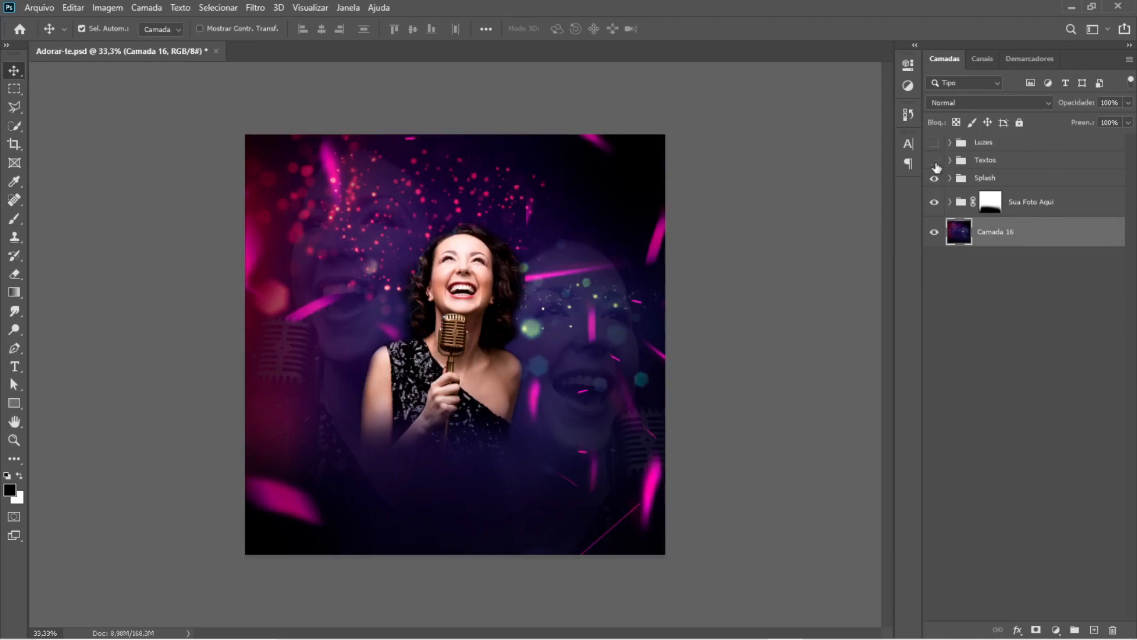
{"action": "left_click", "coordinate": [935, 160]}
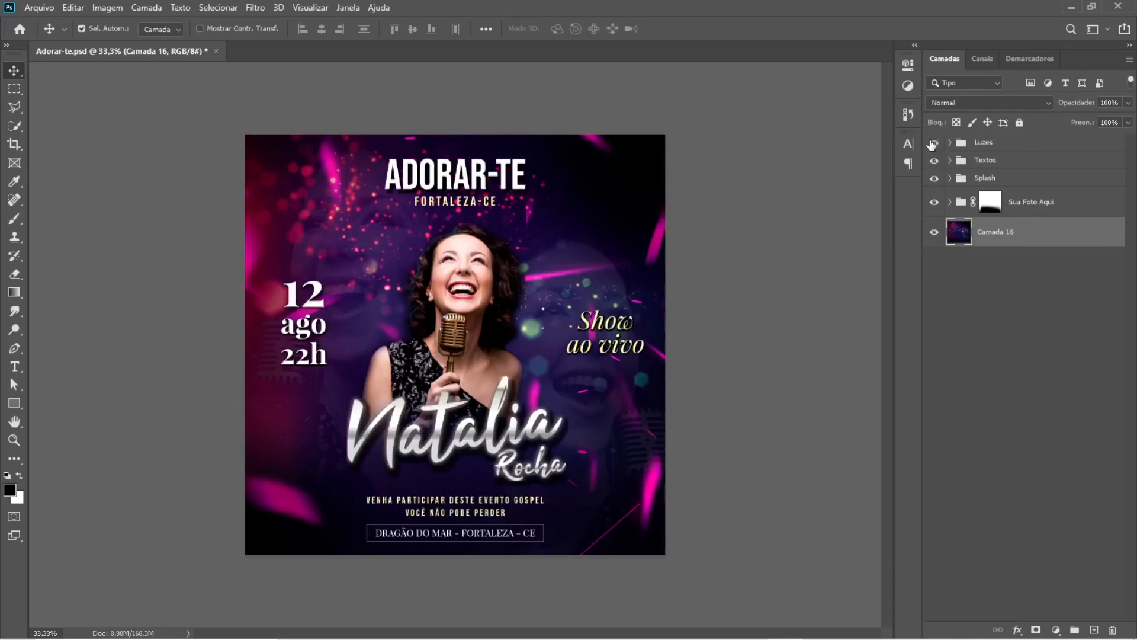
{"action": "left_click", "coordinate": [933, 143]}
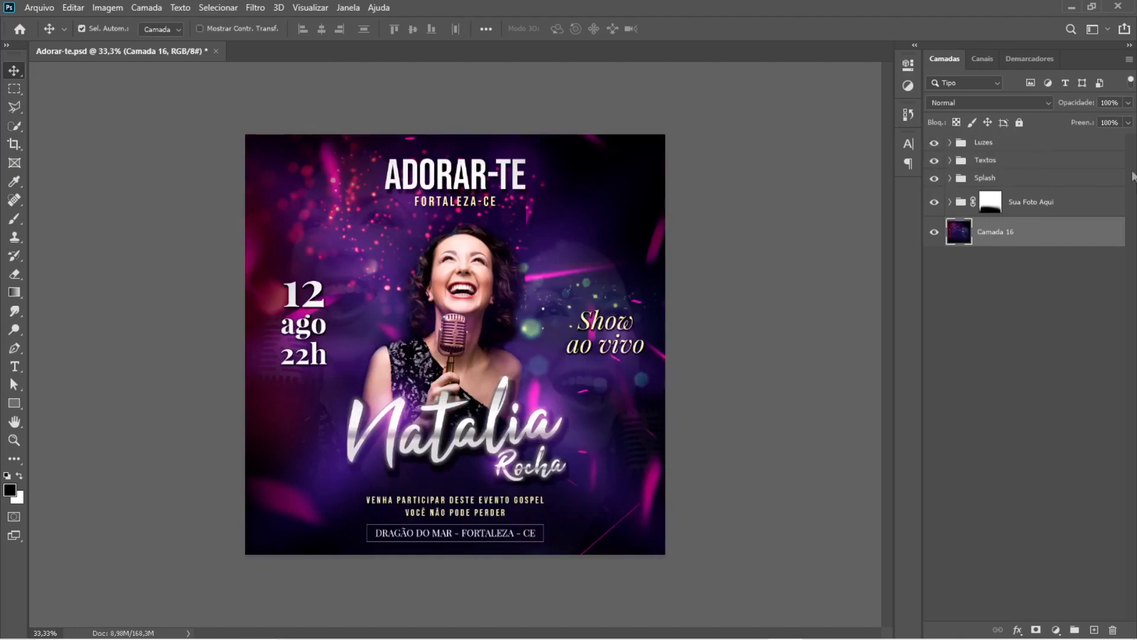
Step: Expand the Textos group and examine what its ADORAR-TE, Show ao vivo and Agrupar 3 items contribute by toggling their visibility
{"action": "left_click", "coordinate": [950, 161]}
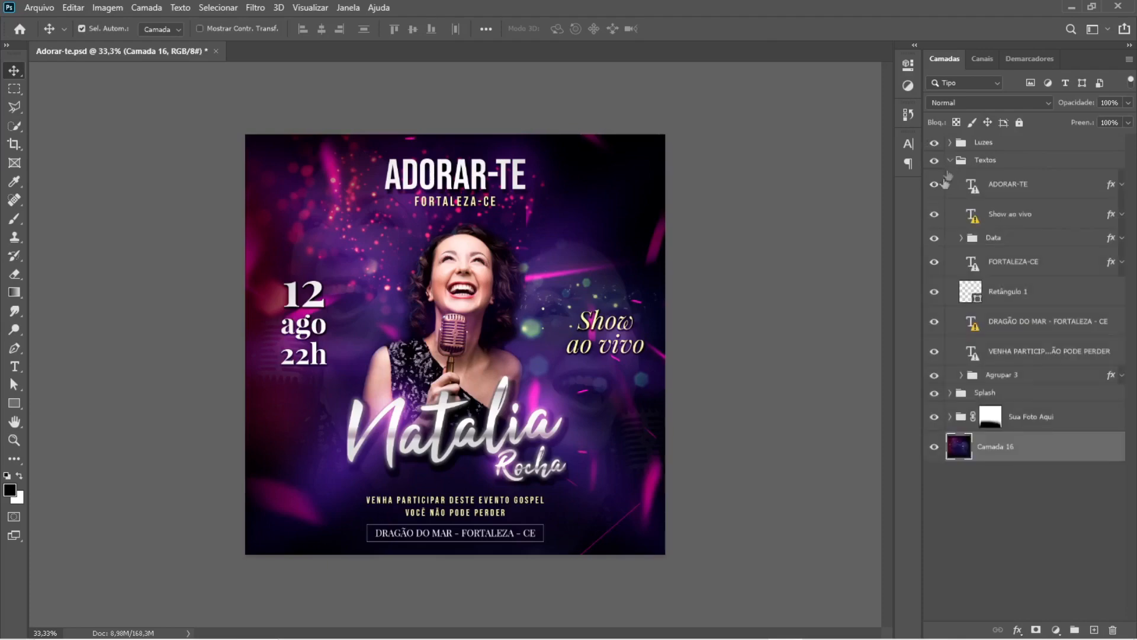
{"action": "left_click", "coordinate": [934, 186]}
{"action": "left_click", "coordinate": [934, 185]}
{"action": "left_click", "coordinate": [934, 215]}
{"action": "left_click", "coordinate": [933, 215]}
{"action": "left_click", "coordinate": [935, 376]}
{"action": "left_click", "coordinate": [934, 376]}
{"action": "left_click", "coordinate": [934, 376]}
{"action": "left_click", "coordinate": [934, 376]}
Step: Move Agrupar 3 out of Textos to directly above Sua Foto Aqui, and put both in one new group
{"action": "left_click", "coordinate": [950, 417]}
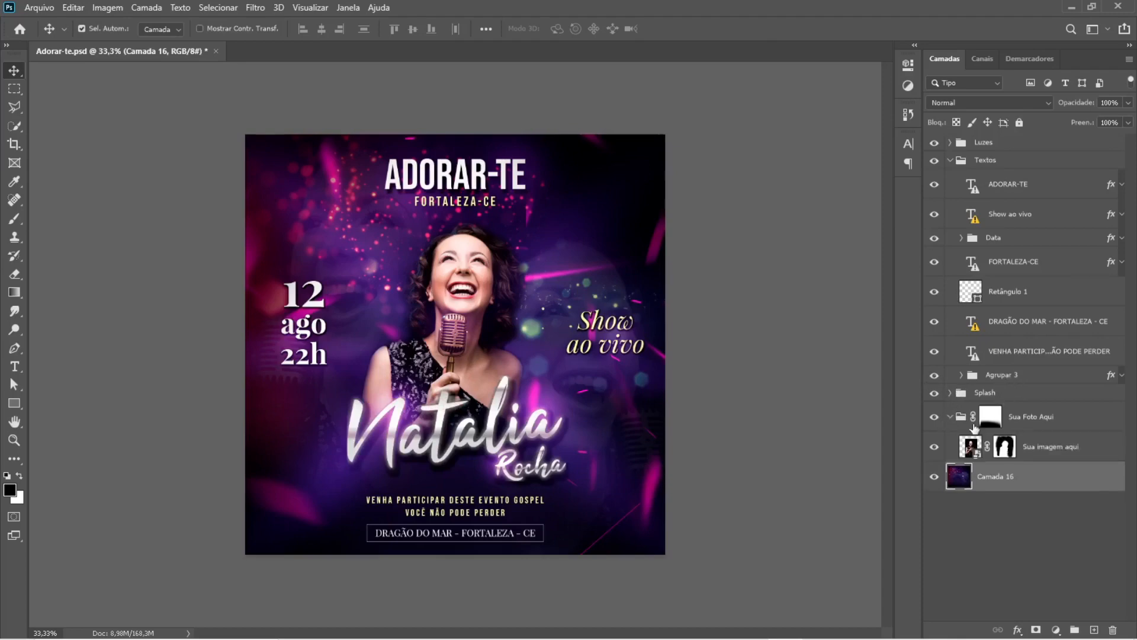
{"action": "left_click_drag", "start_coordinate": [1006, 379], "coordinate": [1018, 403]}
{"action": "left_click", "coordinate": [1029, 419], "text": "shift"}
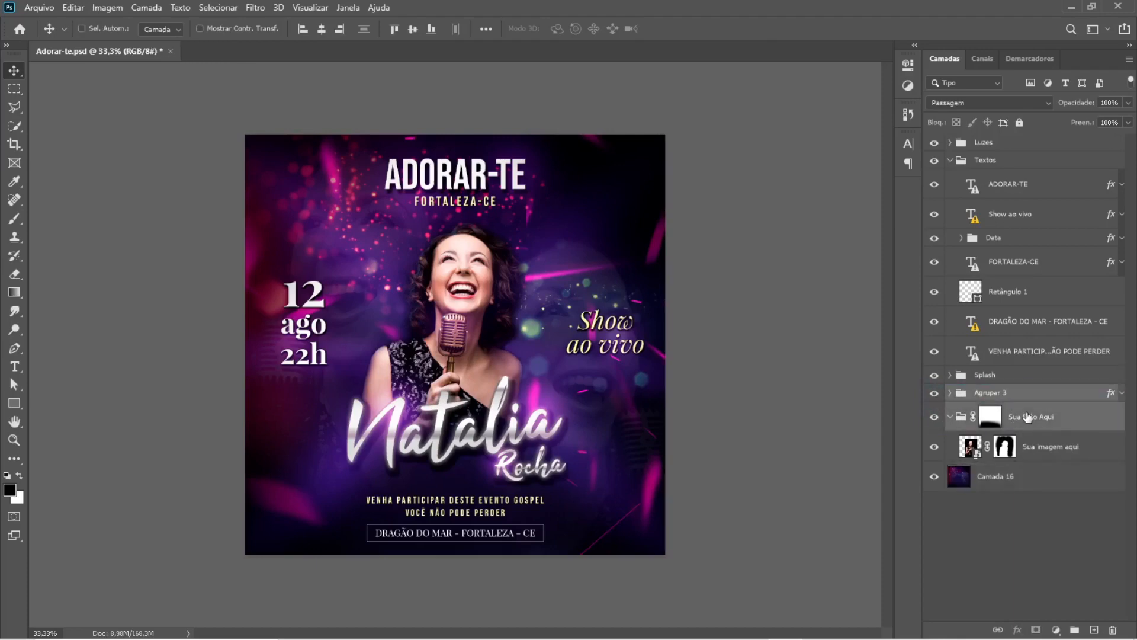
{"action": "key", "text": "ctrl+g"}
{"action": "left_click", "coordinate": [935, 394]}
{"action": "left_click", "coordinate": [935, 395]}
{"action": "left_click", "coordinate": [935, 395]}
{"action": "left_click", "coordinate": [935, 394]}
{"action": "left_click", "coordinate": [935, 394]}
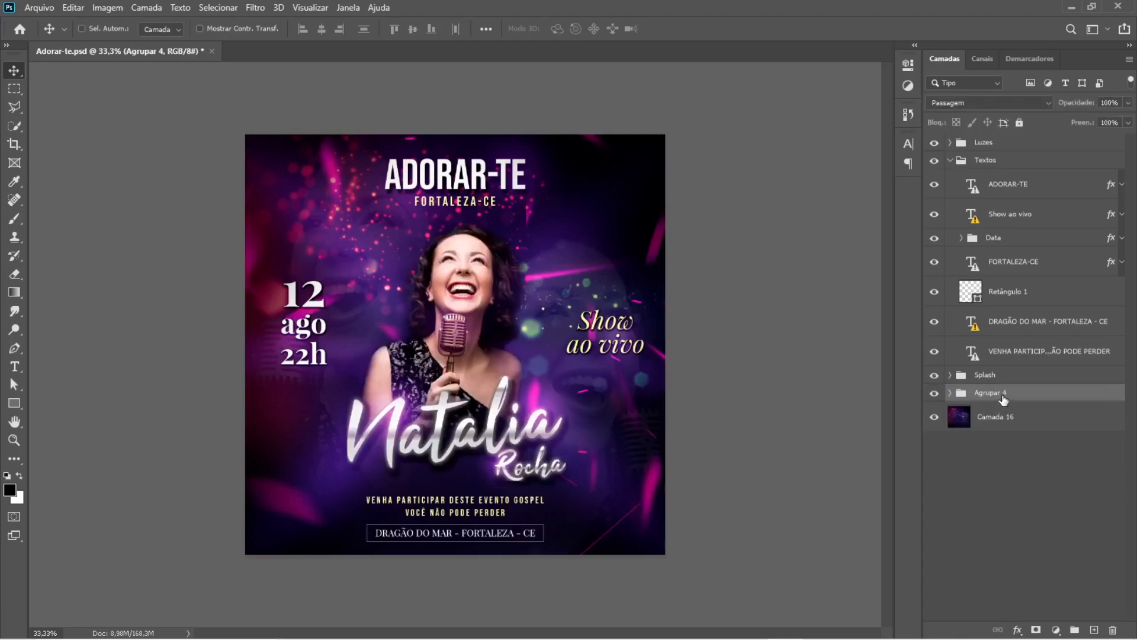
Step: Merge the new group holding the photo and the artist's lettering into a single layer, and check it by toggling its visibility
{"action": "key", "text": "ctrl+e"}
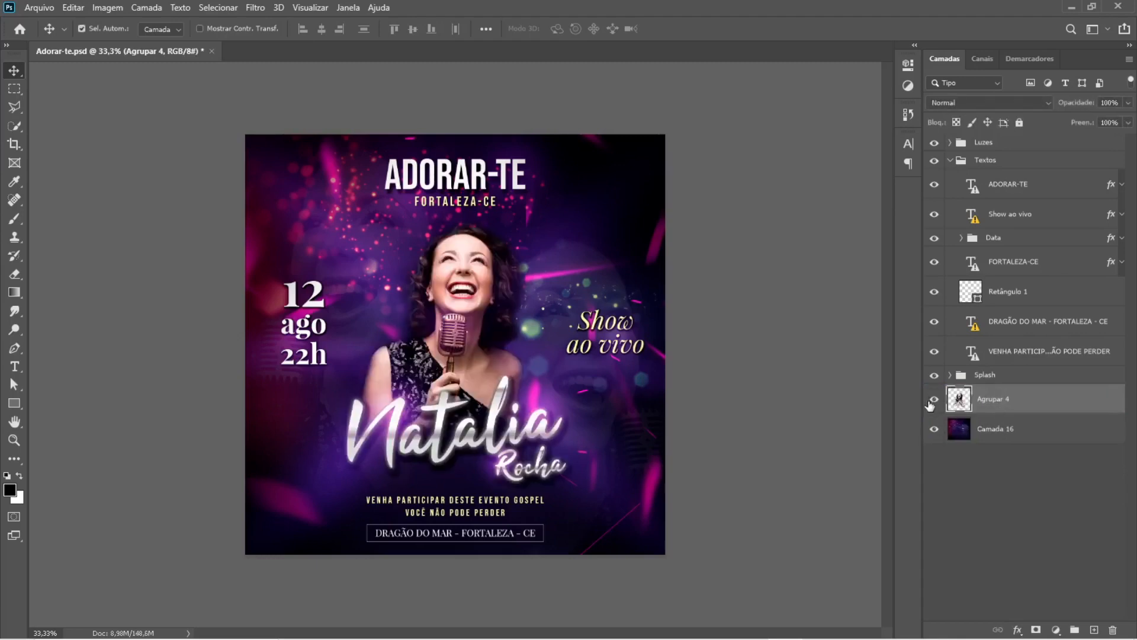
{"action": "left_click", "coordinate": [934, 400]}
{"action": "left_click", "coordinate": [934, 400]}
{"action": "left_click", "coordinate": [934, 399]}
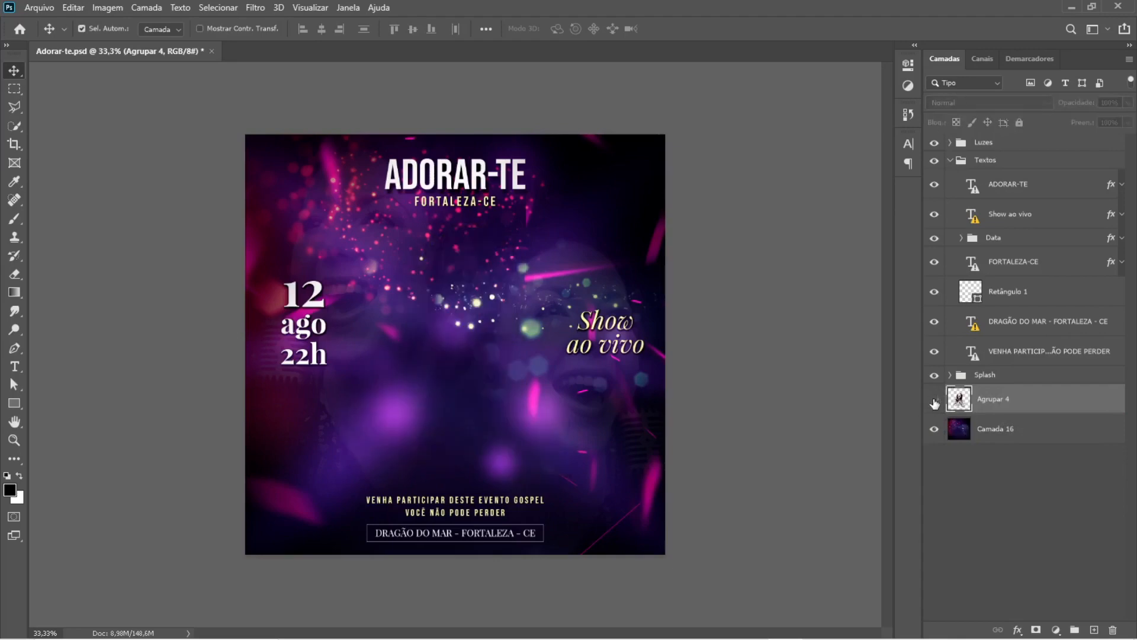
{"action": "left_click", "coordinate": [934, 400]}
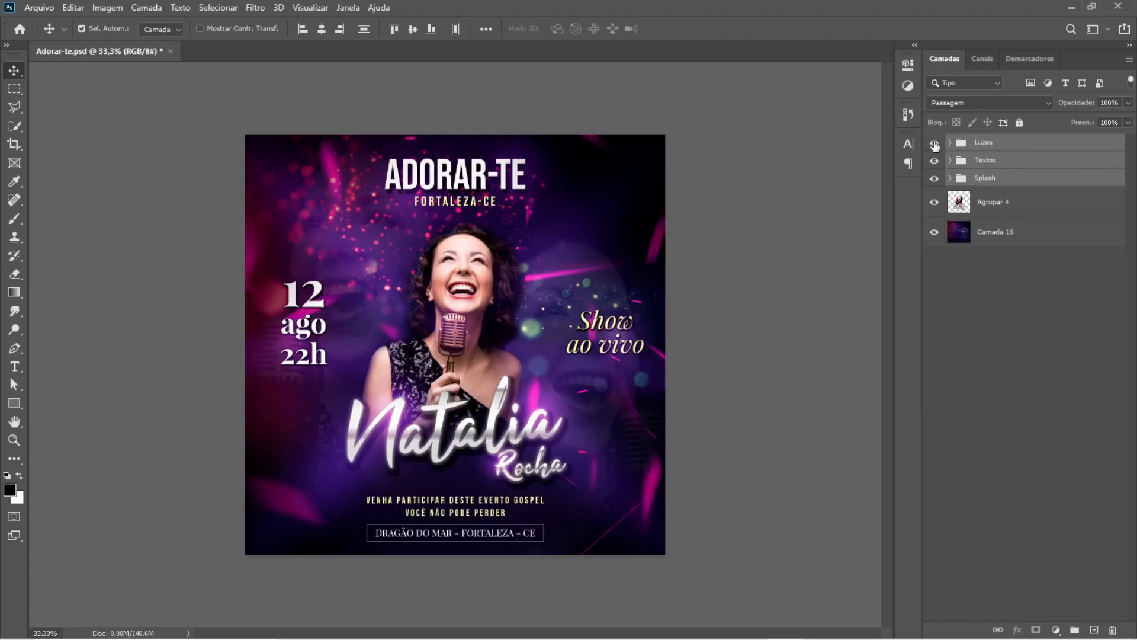
Step: Compare the artwork with the Luzes and Textos groups hidden and shown
{"action": "left_click", "coordinate": [935, 143]}
{"action": "left_click", "coordinate": [934, 143]}
{"action": "left_click", "coordinate": [934, 144]}
{"action": "left_click", "coordinate": [934, 143]}
{"action": "left_click", "coordinate": [935, 161]}
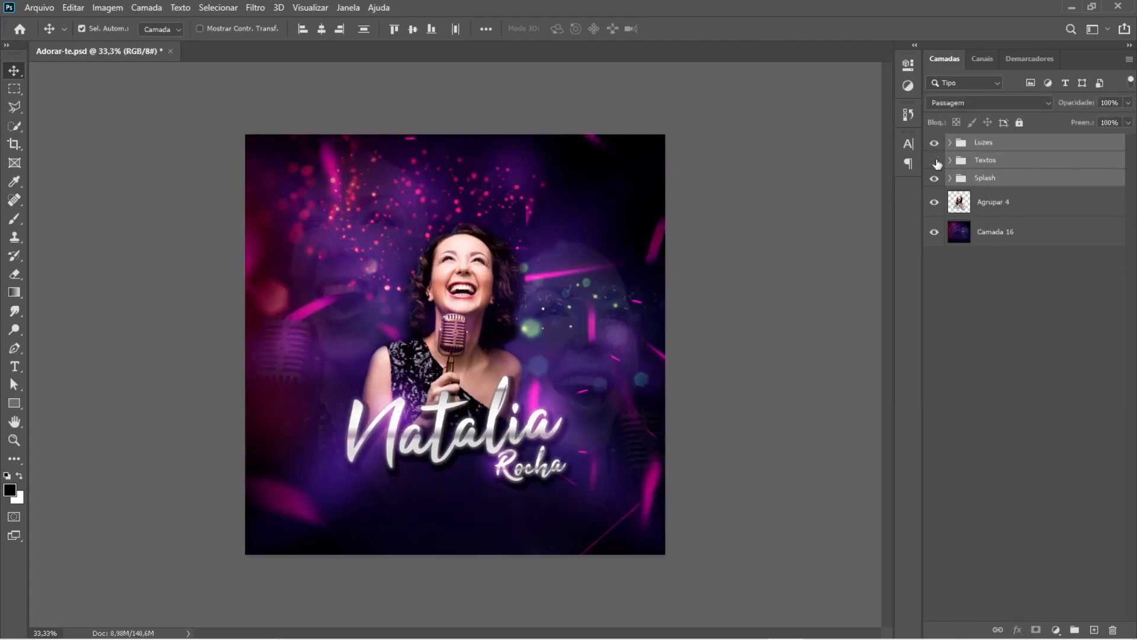
{"action": "left_click", "coordinate": [935, 160]}
{"action": "left_click", "coordinate": [935, 160]}
{"action": "left_click", "coordinate": [935, 161]}
Step: Move the Textos group directly above the Camada 16 background and merge the two into one layer
{"action": "left_click", "coordinate": [994, 165]}
{"action": "left_click_drag", "start_coordinate": [994, 169], "coordinate": [997, 237]}
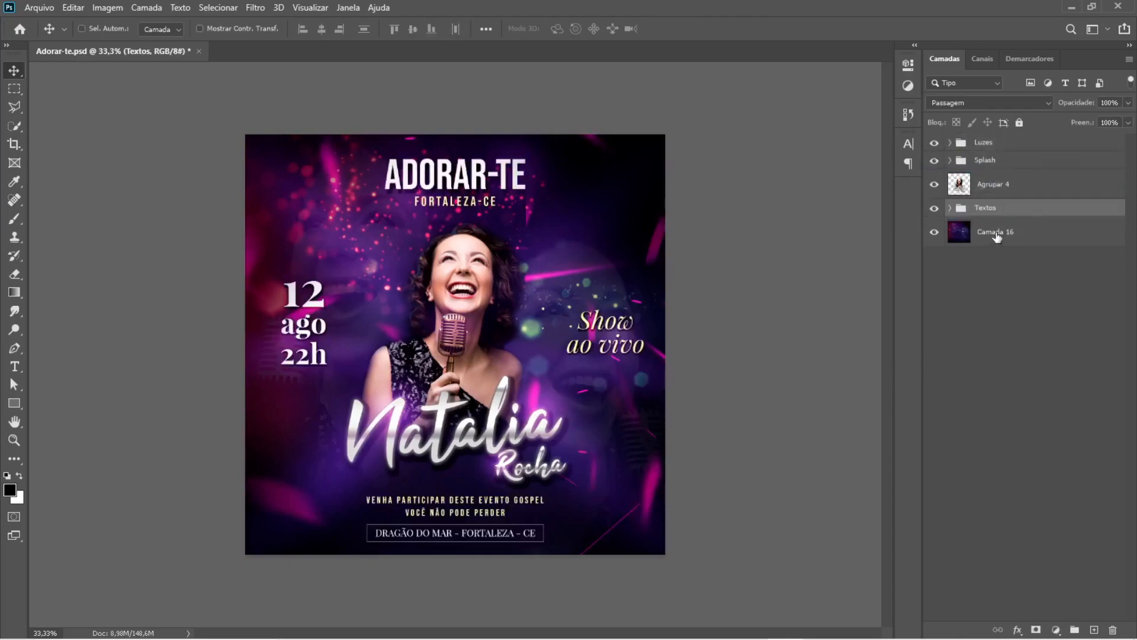
{"action": "left_click", "coordinate": [1000, 235], "text": "shift"}
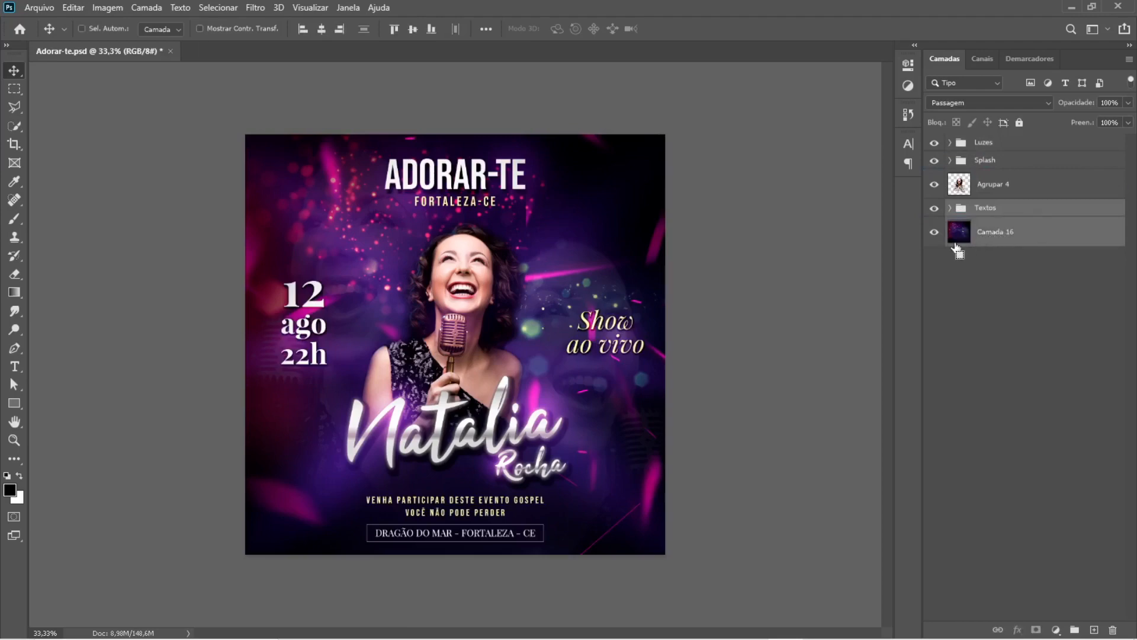
{"action": "key", "text": "ctrl+e"}
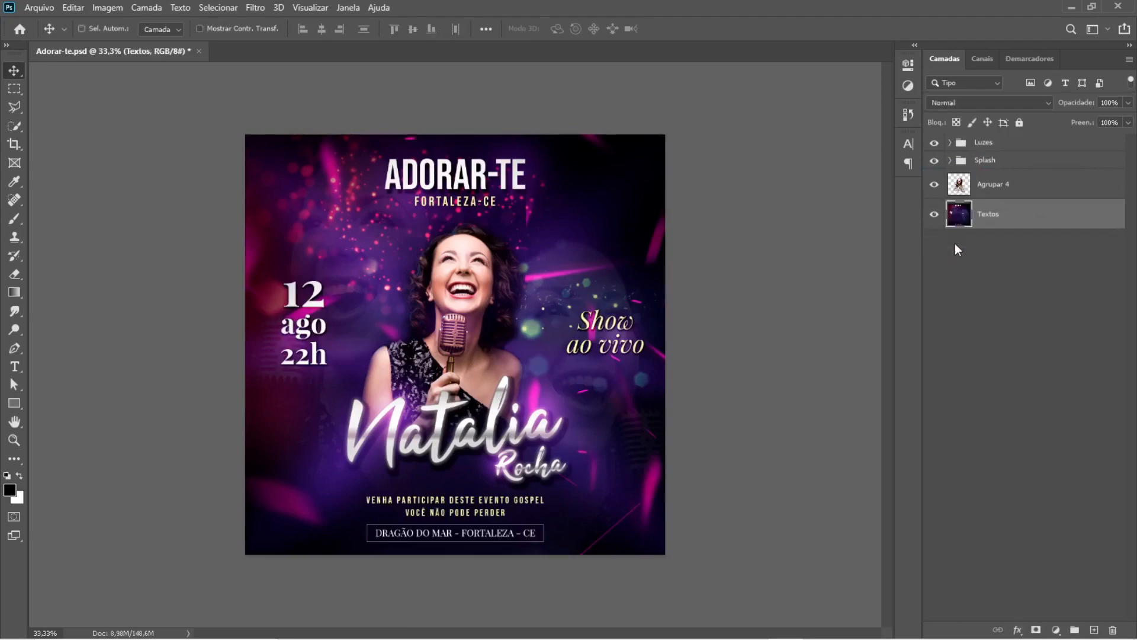
{"action": "left_click", "coordinate": [935, 216]}
{"action": "left_click", "coordinate": [934, 216]}
Step: Move the Splash group below the Agrupar 4 layer and merge it with the Textos layer
{"action": "left_click", "coordinate": [934, 160]}
{"action": "left_click", "coordinate": [934, 161]}
{"action": "left_click", "coordinate": [935, 143]}
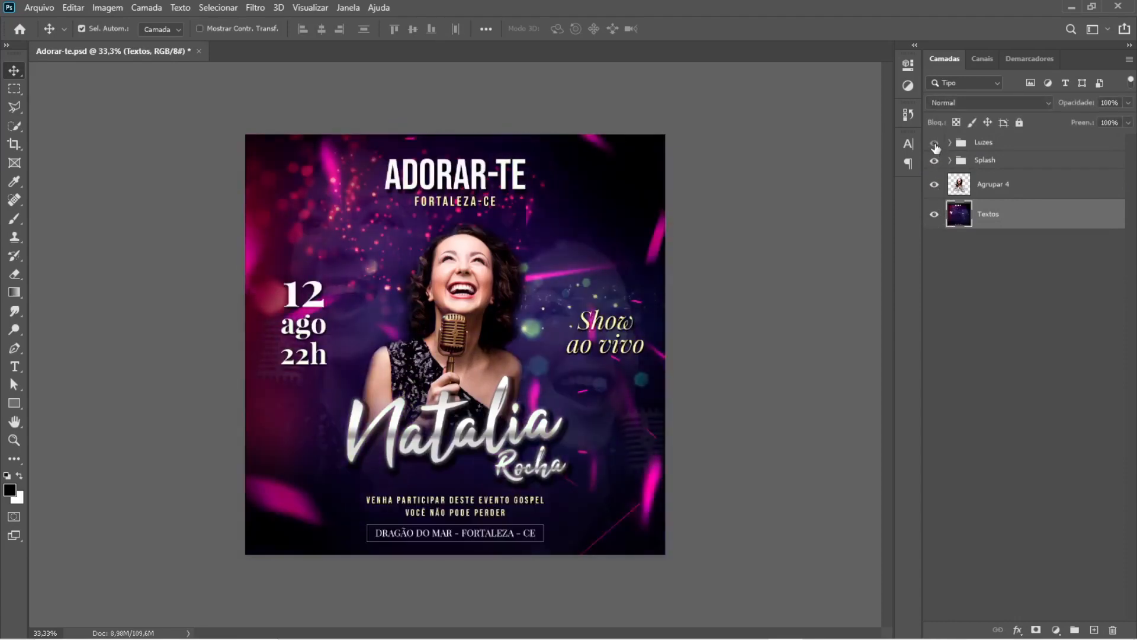
{"action": "left_click", "coordinate": [935, 144]}
{"action": "left_click_drag", "start_coordinate": [991, 167], "coordinate": [993, 202]}
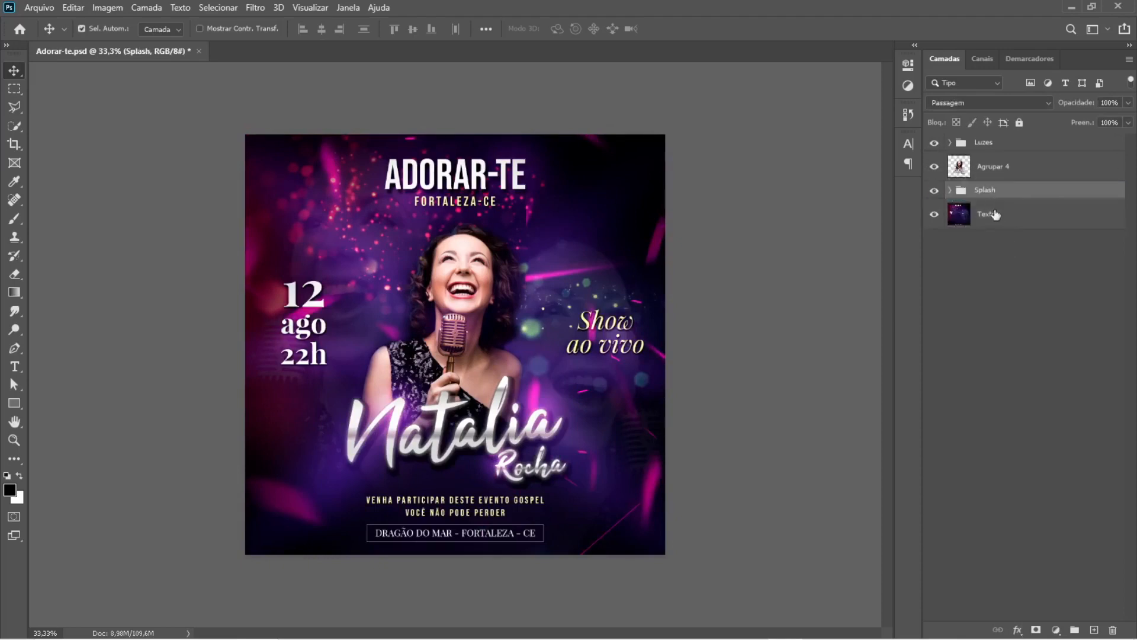
{"action": "left_click", "coordinate": [1001, 215], "text": "shift"}
{"action": "key", "text": "ctrl+e"}
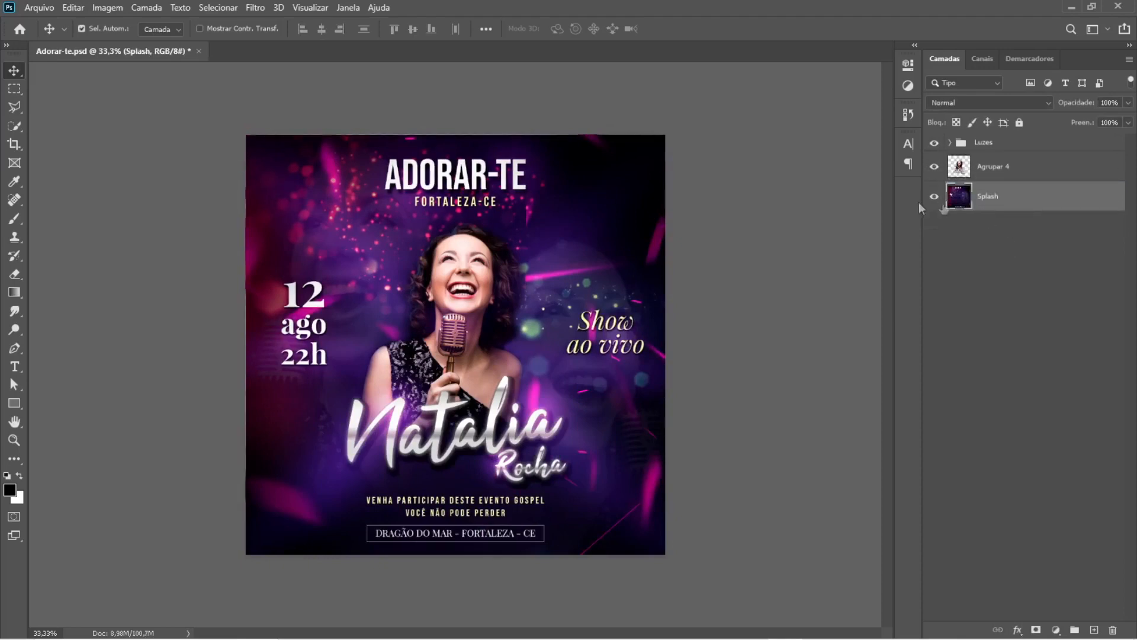
Step: Place a duplicate of the Luzes group between the Agrupar 4 and Splash layers, keeping the original on top
{"action": "left_click", "coordinate": [935, 142]}
{"action": "left_click", "coordinate": [934, 143]}
{"action": "mouse_move", "coordinate": [986, 143]}
{"action": "left_mouse_down"}
{"action": "mouse_move", "coordinate": [986, 181]}
{"action": "mouse_move", "coordinate": [992, 151]}
{"action": "left_mouse_up"}
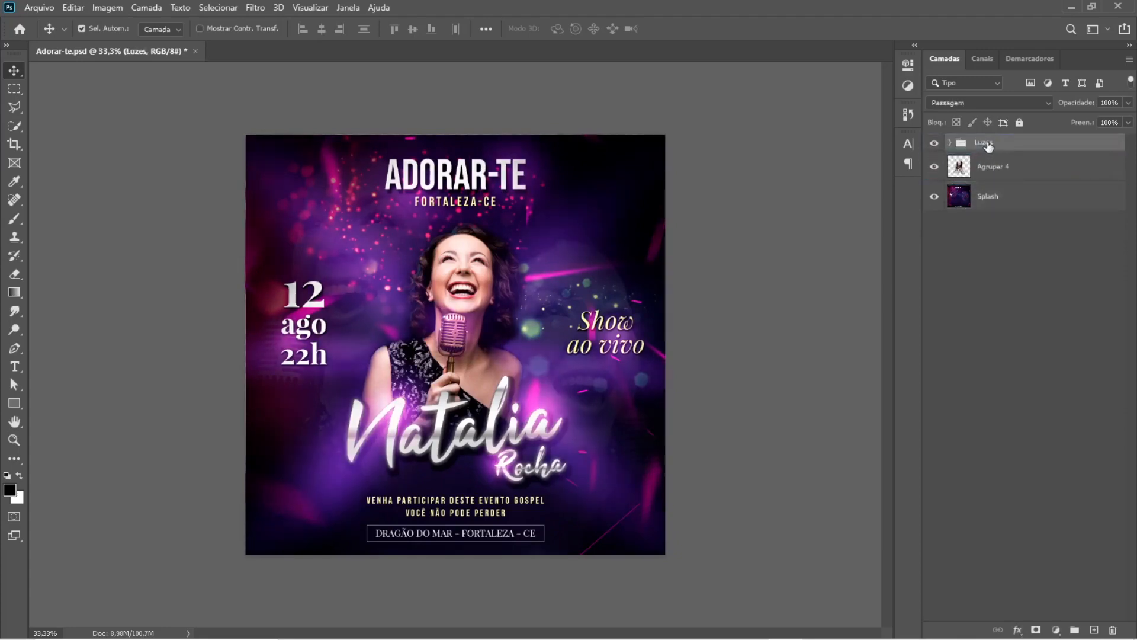
{"action": "key", "text": "ctrl+z"}
{"action": "left_click", "coordinate": [989, 146]}
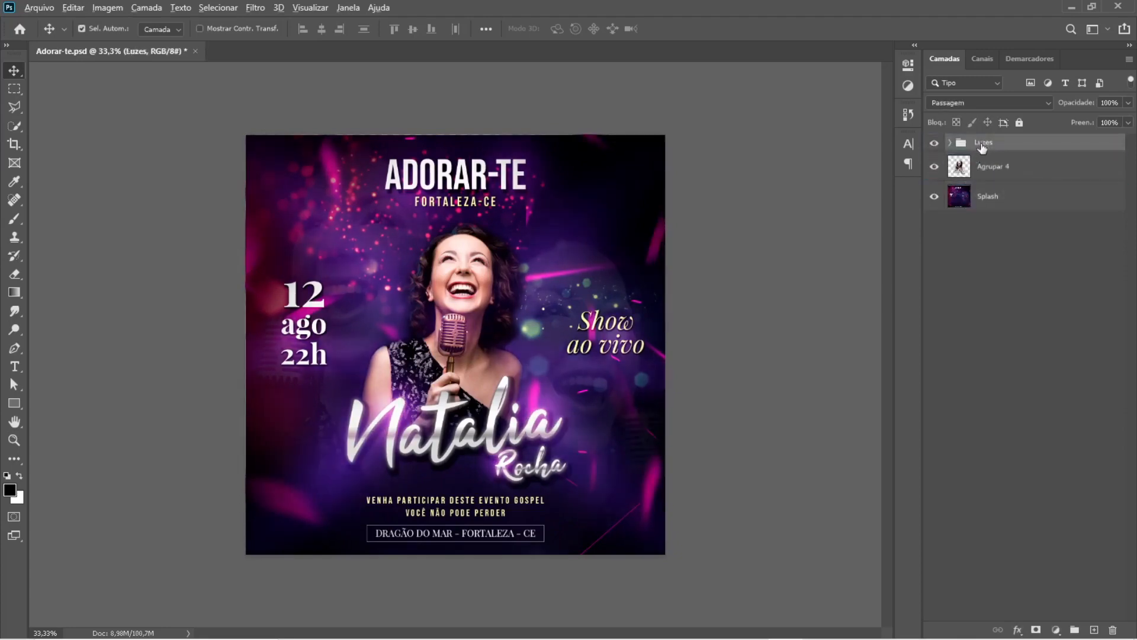
{"action": "left_click_drag", "start_coordinate": [983, 148], "coordinate": [986, 184]}
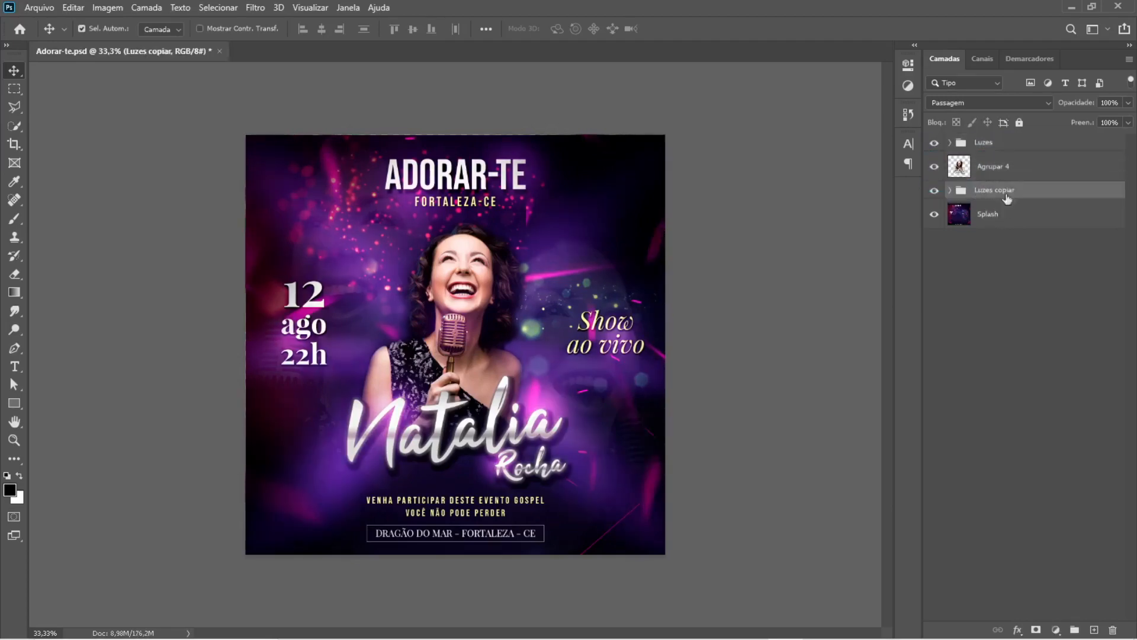
Step: Merge the duplicated Luzes group with the Splash layer, and compare the artwork with the original Luzes group hidden and shown
{"action": "left_click", "coordinate": [1000, 215], "text": "shift"}
{"action": "key", "text": "ctrl"}
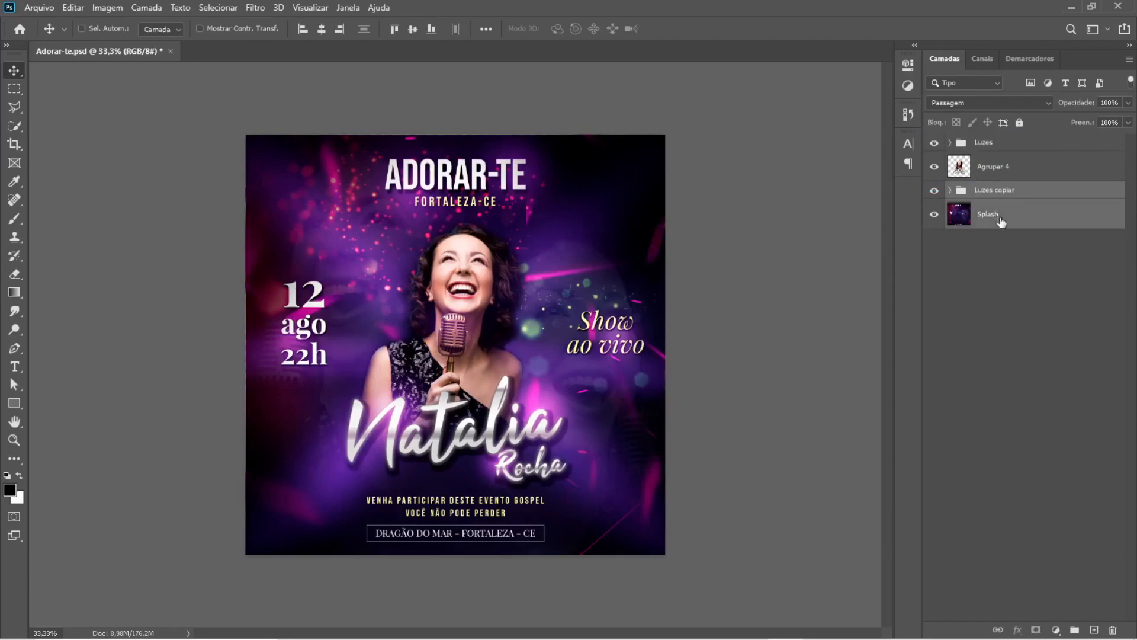
{"action": "key", "text": "ctrl+e"}
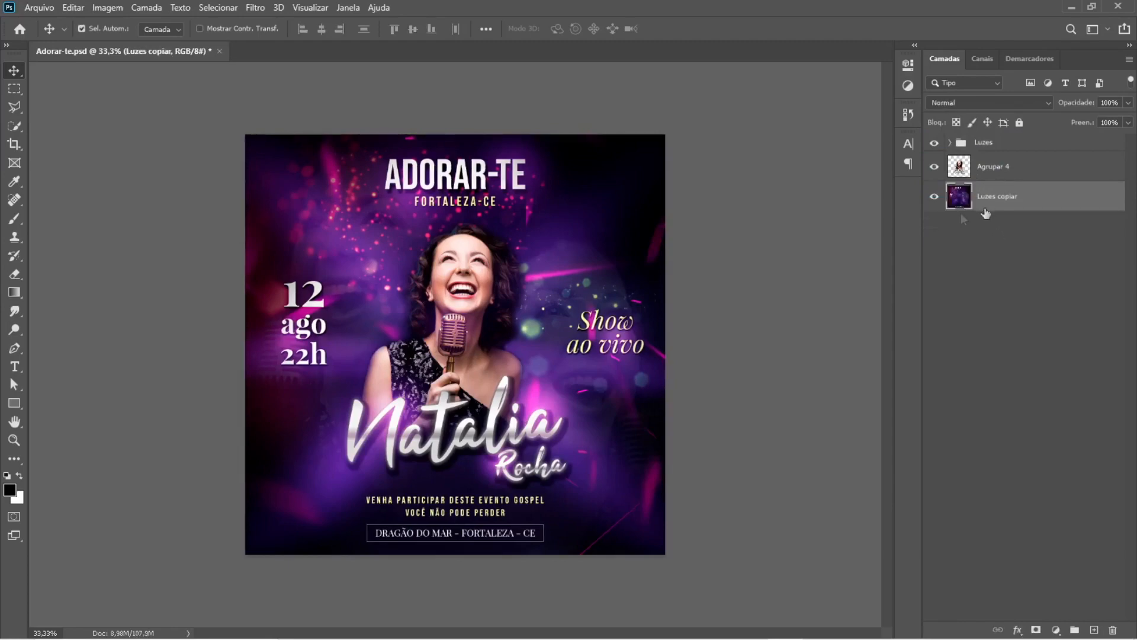
{"action": "left_click", "coordinate": [933, 144]}
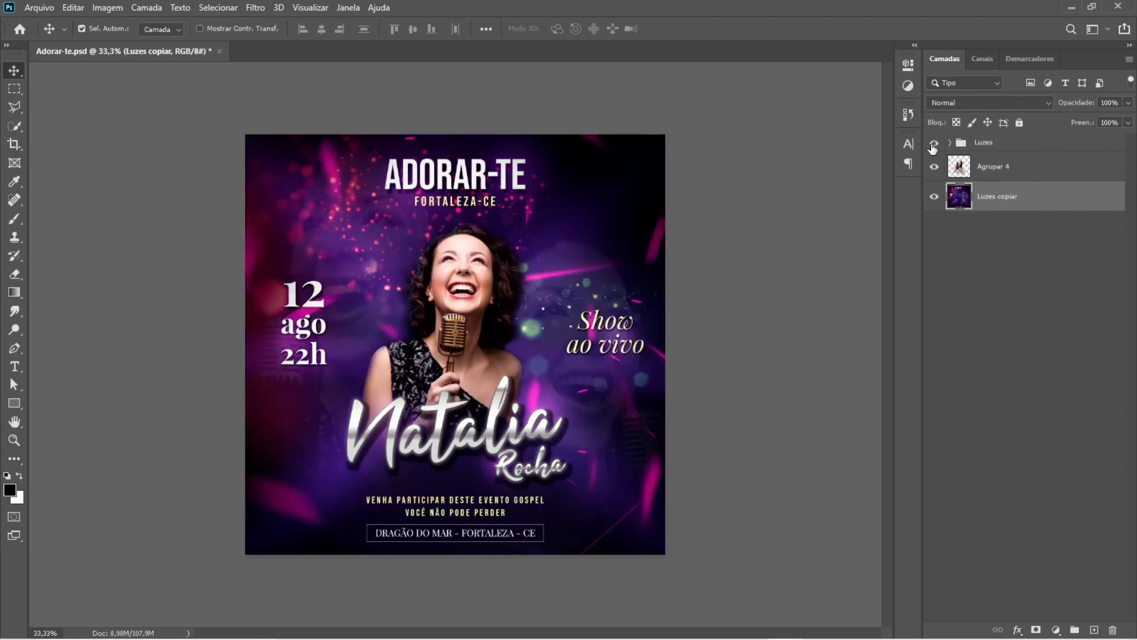
{"action": "left_click", "coordinate": [933, 144]}
Step: Mask the Luzes group with a selection loaded from the Agrupar 4 layer's outline, and check the effect by toggling the group's visibility
{"action": "left_click", "coordinate": [970, 253]}
{"action": "left_click", "coordinate": [985, 143]}
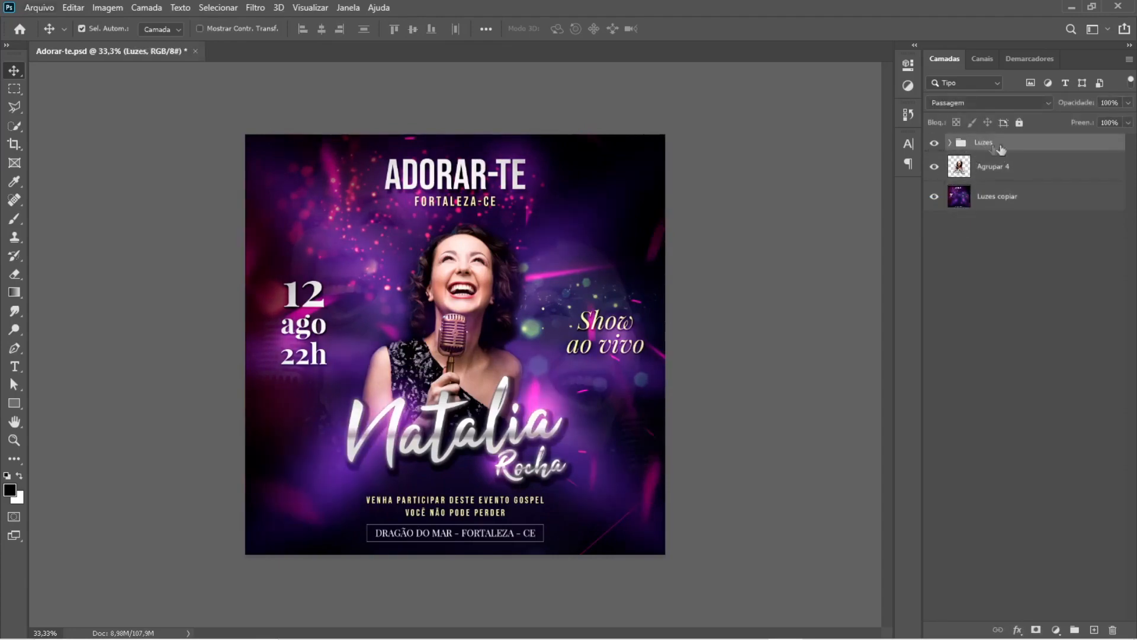
{"action": "left_click", "coordinate": [995, 167], "text": "shift"}
{"action": "left_click_drag", "start_coordinate": [969, 171], "coordinate": [961, 177]}
{"action": "left_click", "coordinate": [962, 173], "text": "ctrl"}
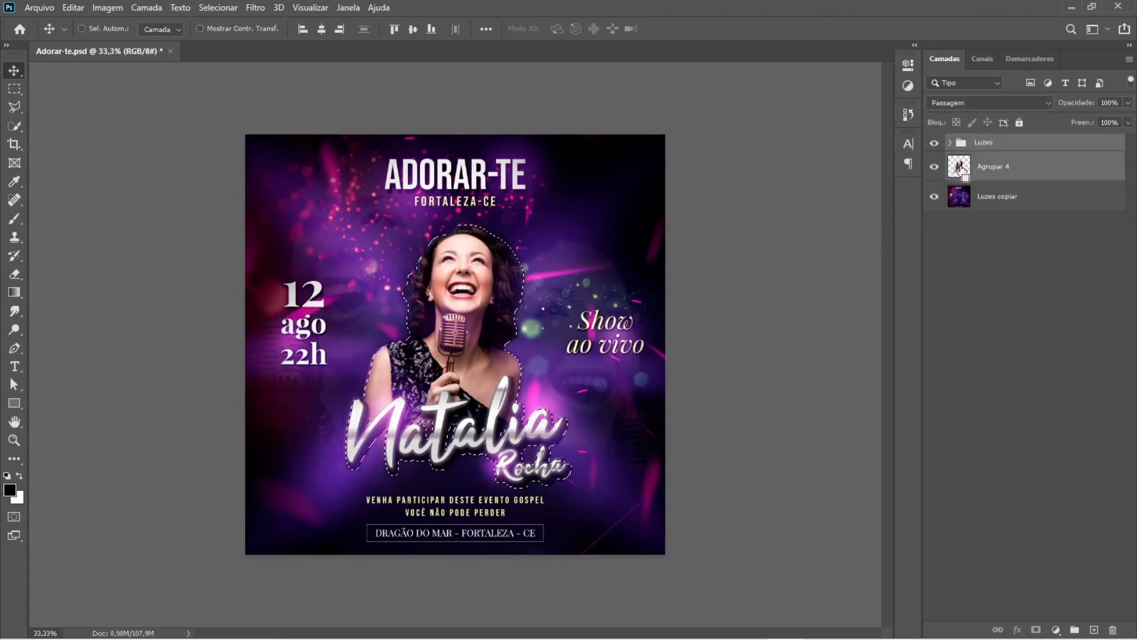
{"action": "left_click", "coordinate": [985, 150]}
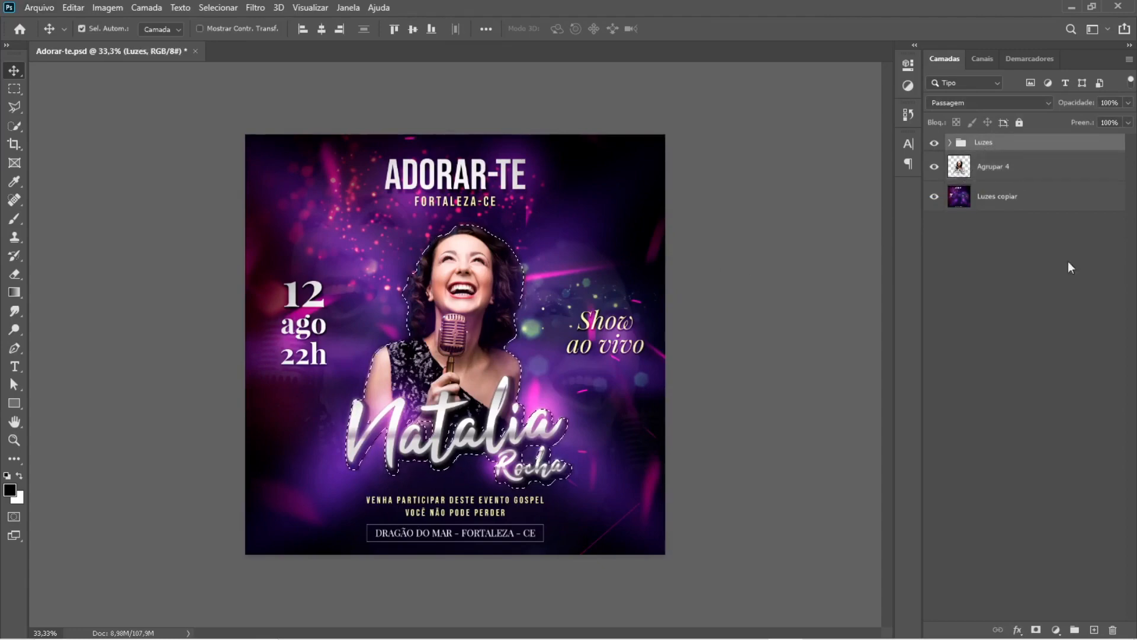
{"action": "left_click", "coordinate": [1038, 630]}
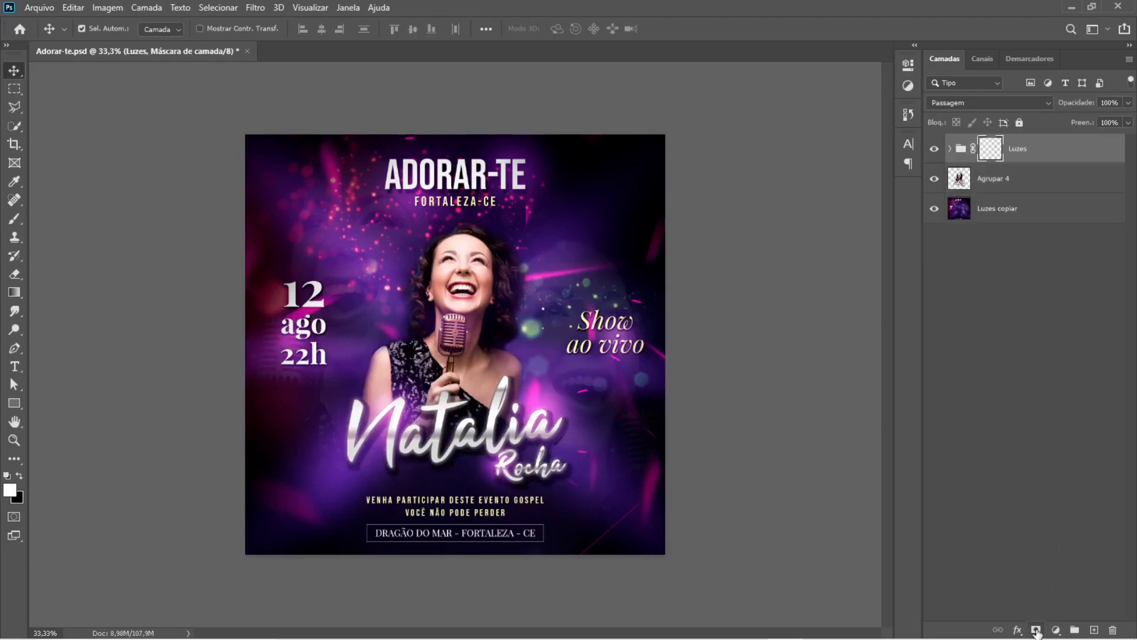
{"action": "left_click", "coordinate": [934, 151]}
{"action": "left_click", "coordinate": [934, 151]}
{"action": "left_click", "coordinate": [934, 151]}
{"action": "left_click", "coordinate": [935, 149]}
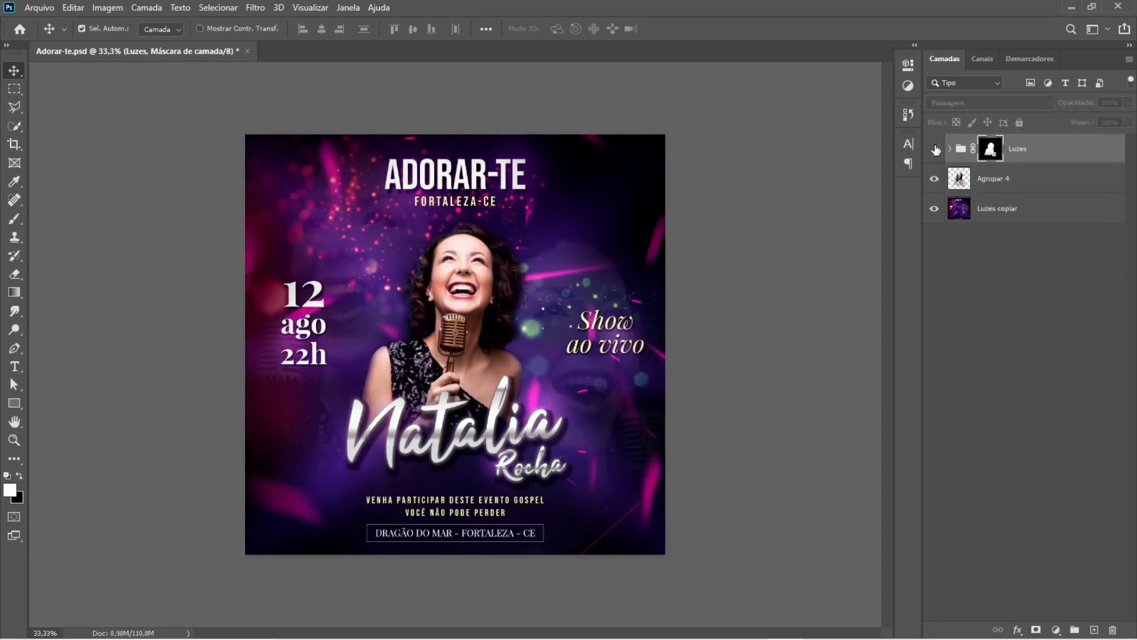
Step: Merge the masked Luzes group with the Agrupar 4 layer, and check the result by toggling its visibility and moving it on the canvas
{"action": "left_click", "coordinate": [1005, 176], "text": "shift"}
{"action": "key", "text": "ctrl+e"}
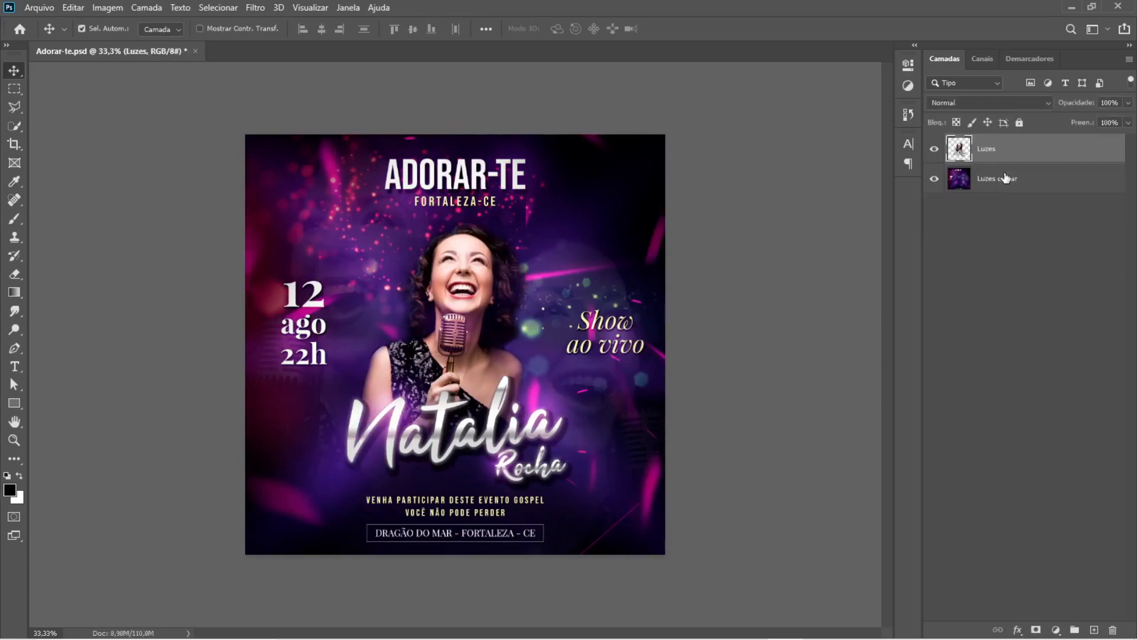
{"action": "left_click", "coordinate": [934, 150]}
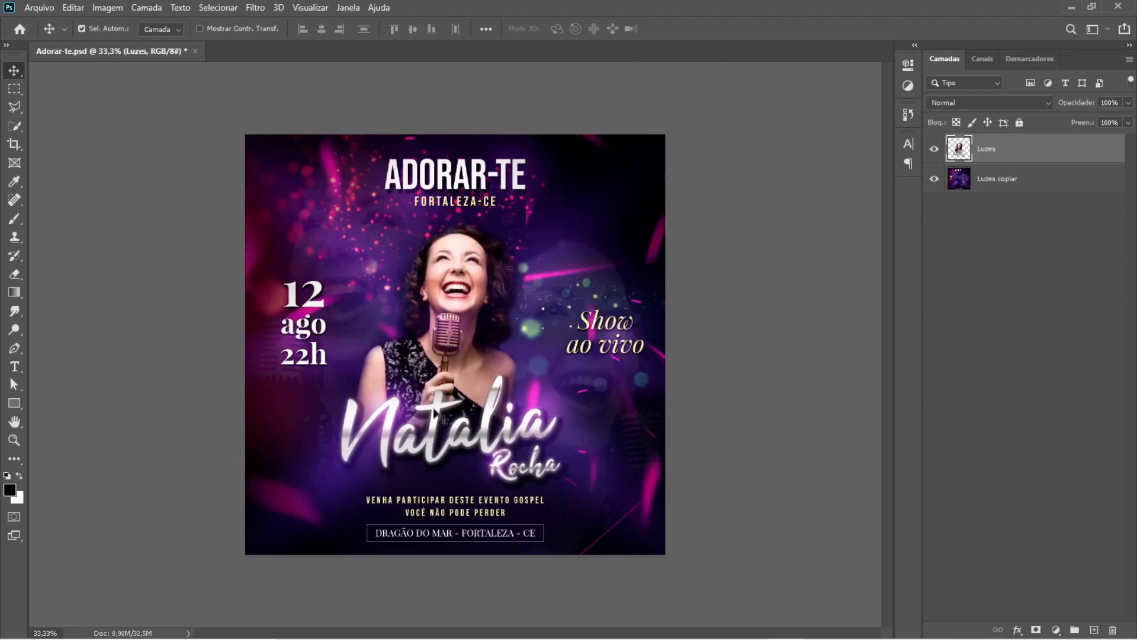
{"action": "left_click_drag", "start_coordinate": [406, 413], "coordinate": [451, 409]}
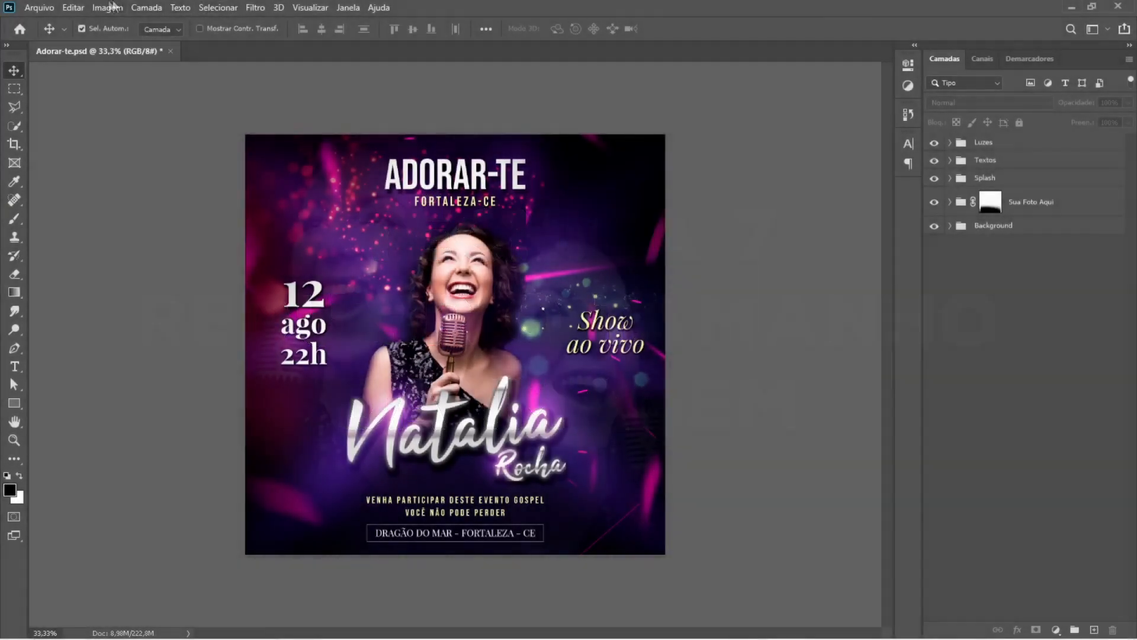
Step: Resize the image to 1000 × 1000 px, using the existing pixel data for all text layers with missing fonts
{"action": "left_click", "coordinate": [109, 8]}
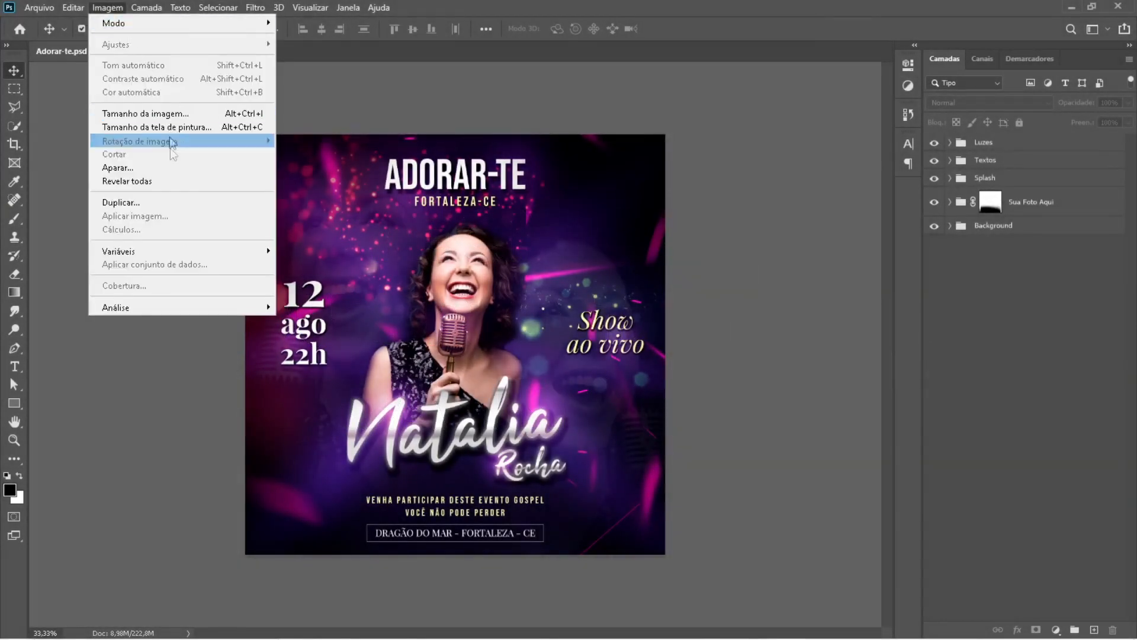
{"action": "left_click", "coordinate": [175, 115]}
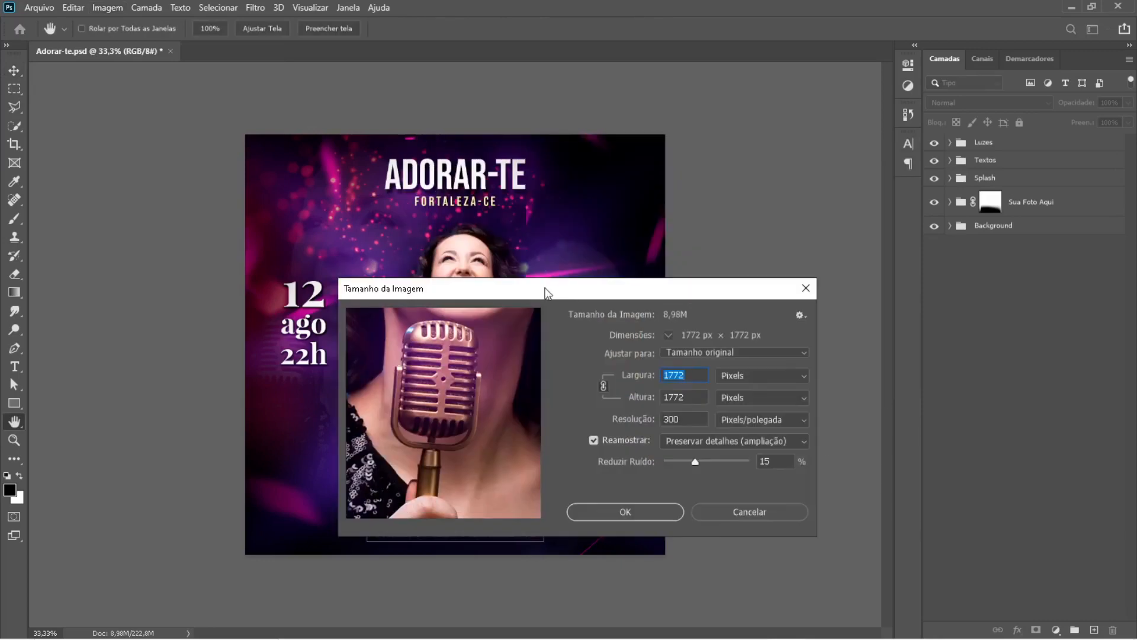
{"action": "double_click", "coordinate": [693, 419]}
{"action": "double_click", "coordinate": [689, 373]}
{"action": "type", "text": "1807"}
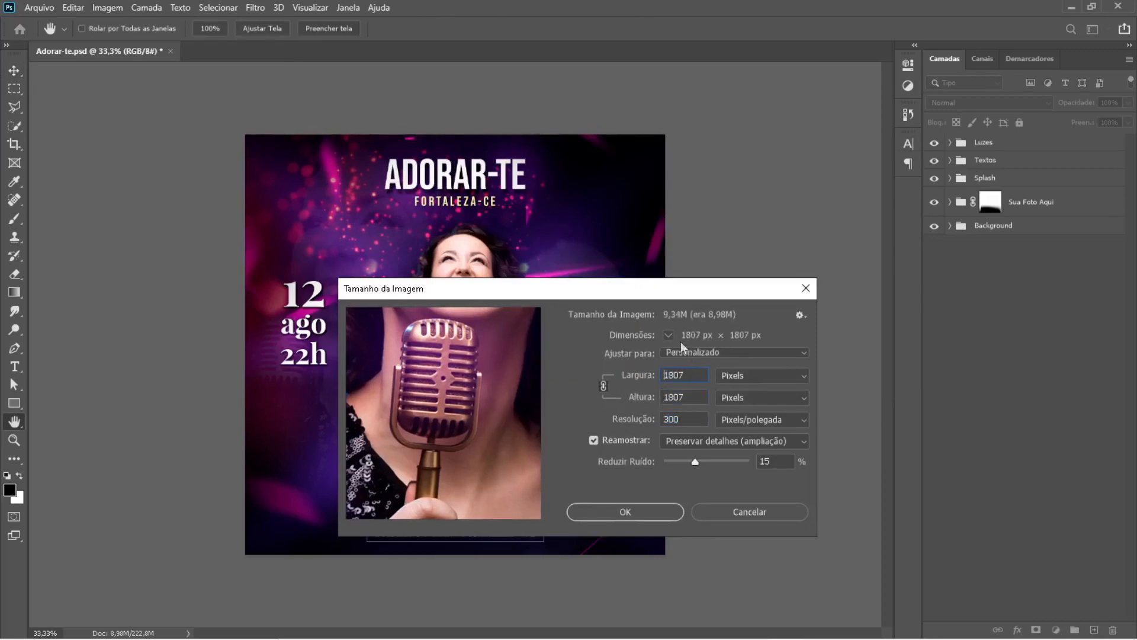
{"action": "left_click", "coordinate": [661, 320]}
{"action": "type", "text": "1000"}
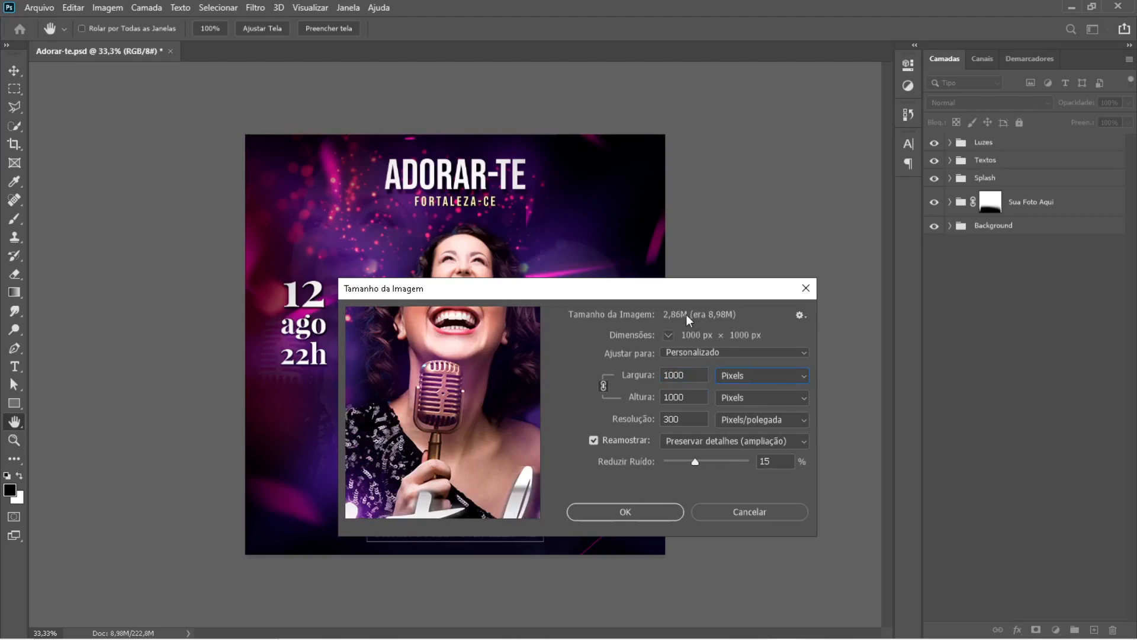
{"action": "left_click", "coordinate": [642, 513]}
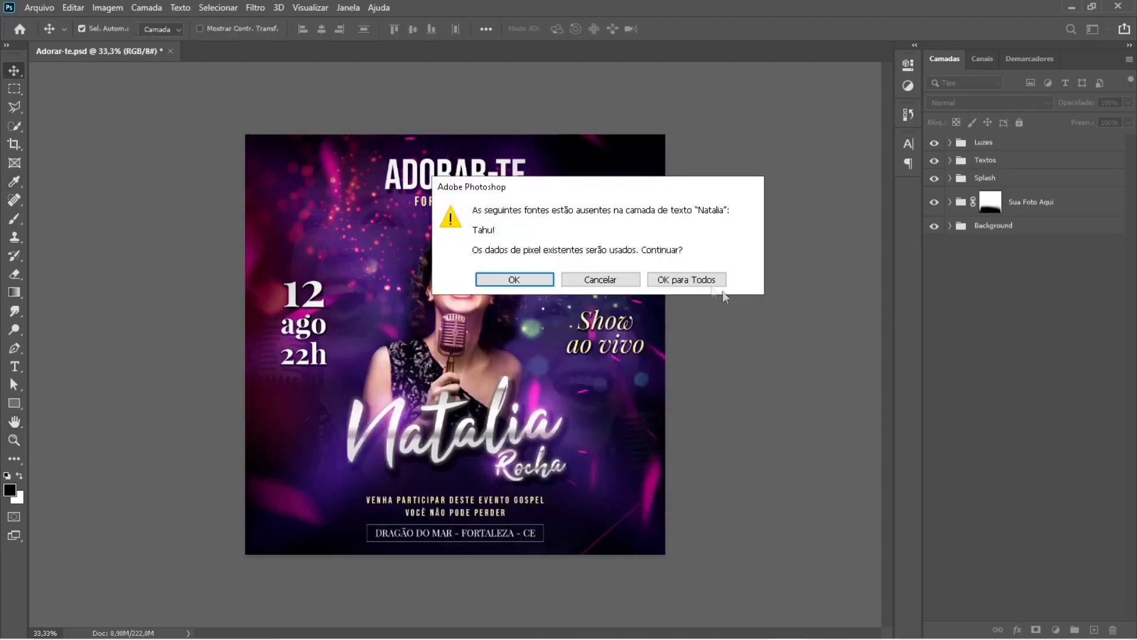
{"action": "left_click", "coordinate": [701, 279]}
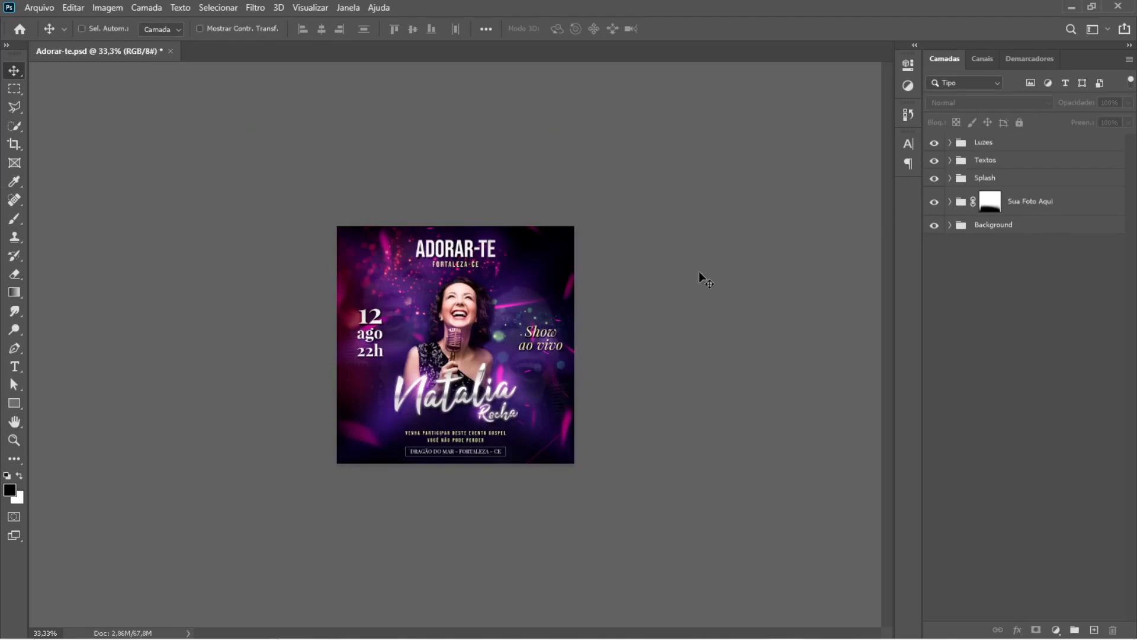
Step: Inspect the resized artwork at 100% and toggle the visibility of the Sua imagem aqui layer
{"action": "key", "text": "ctrl+1"}
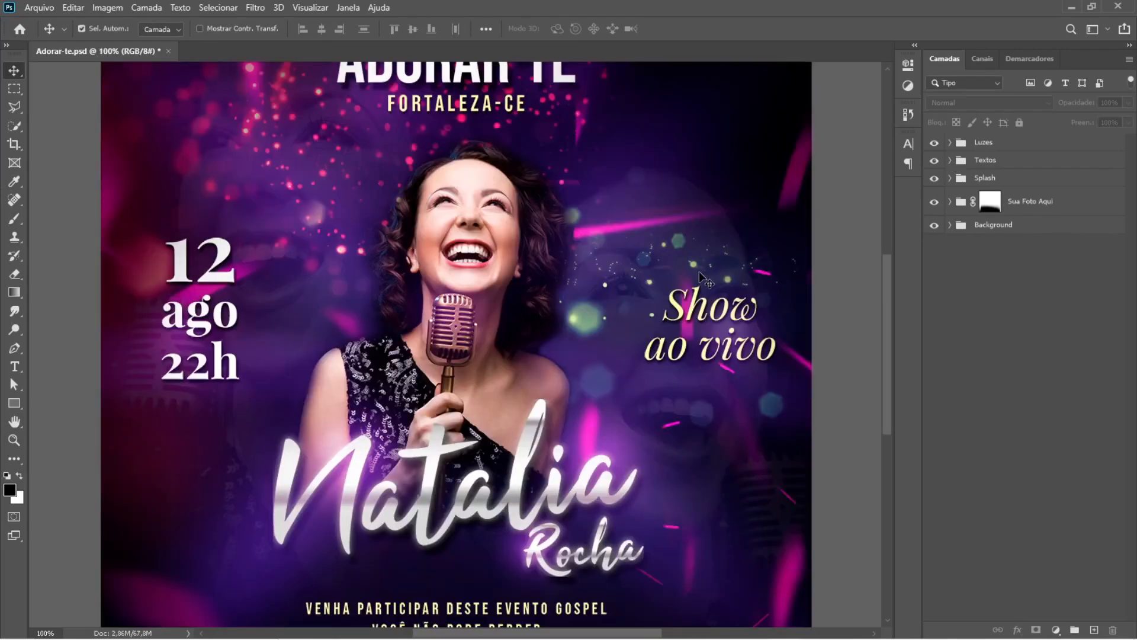
{"action": "left_click_drag", "start_coordinate": [507, 221], "coordinate": [503, 424]}
{"action": "left_click_drag", "start_coordinate": [518, 490], "coordinate": [544, 217]}
{"action": "left_click_drag", "start_coordinate": [527, 380], "coordinate": [549, 394]}
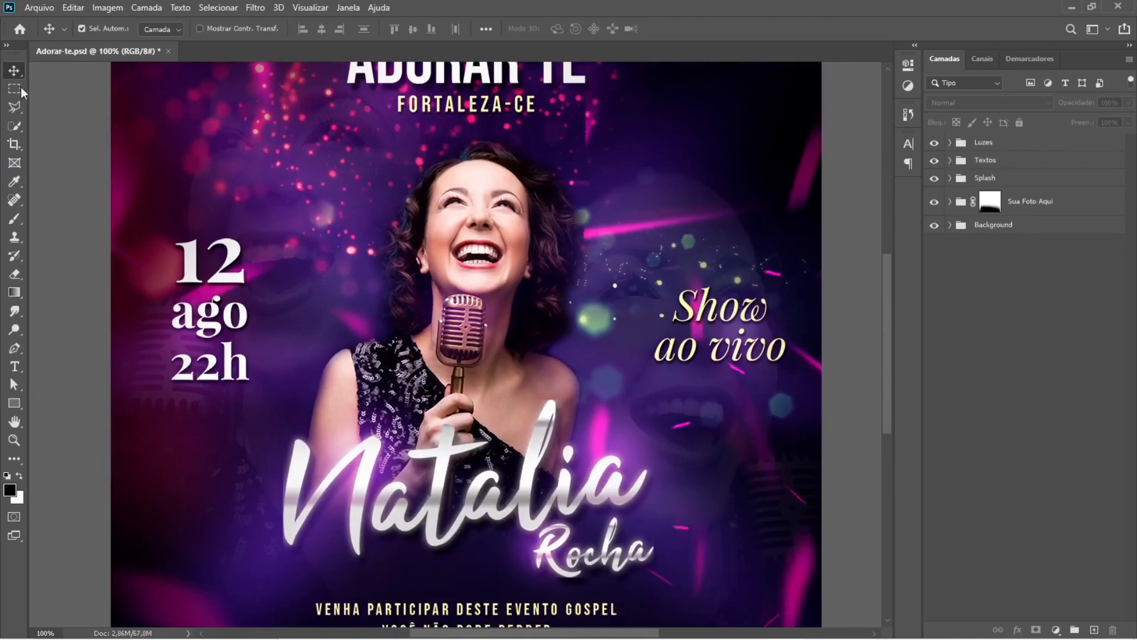
{"action": "left_click", "coordinate": [489, 223]}
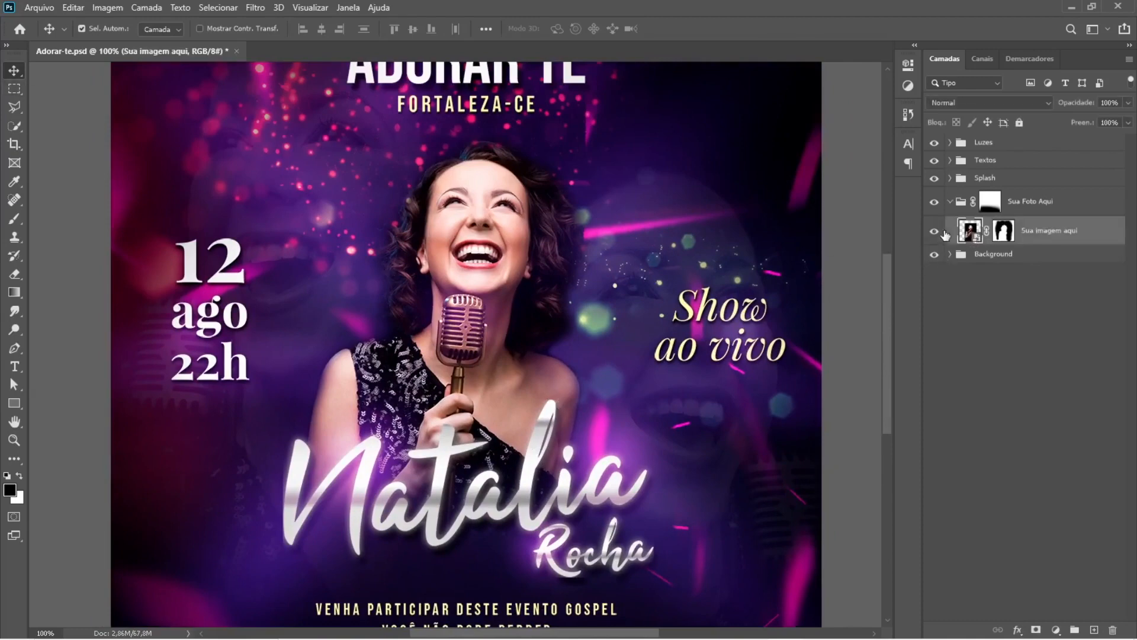
{"action": "left_click", "coordinate": [934, 231]}
{"action": "left_click", "coordinate": [935, 232]}
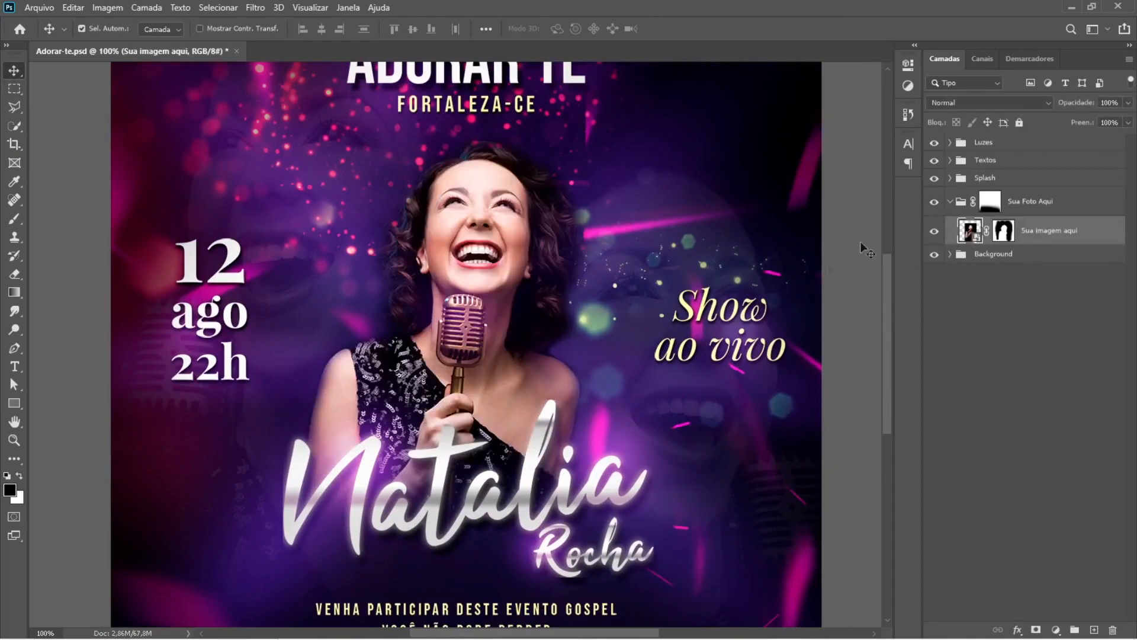
Step: Expand the Background group and toggle the visibility of its two Sua Imagem Aqui layers to see what each contributes
{"action": "left_click", "coordinate": [950, 256]}
{"action": "left_click", "coordinate": [951, 255]}
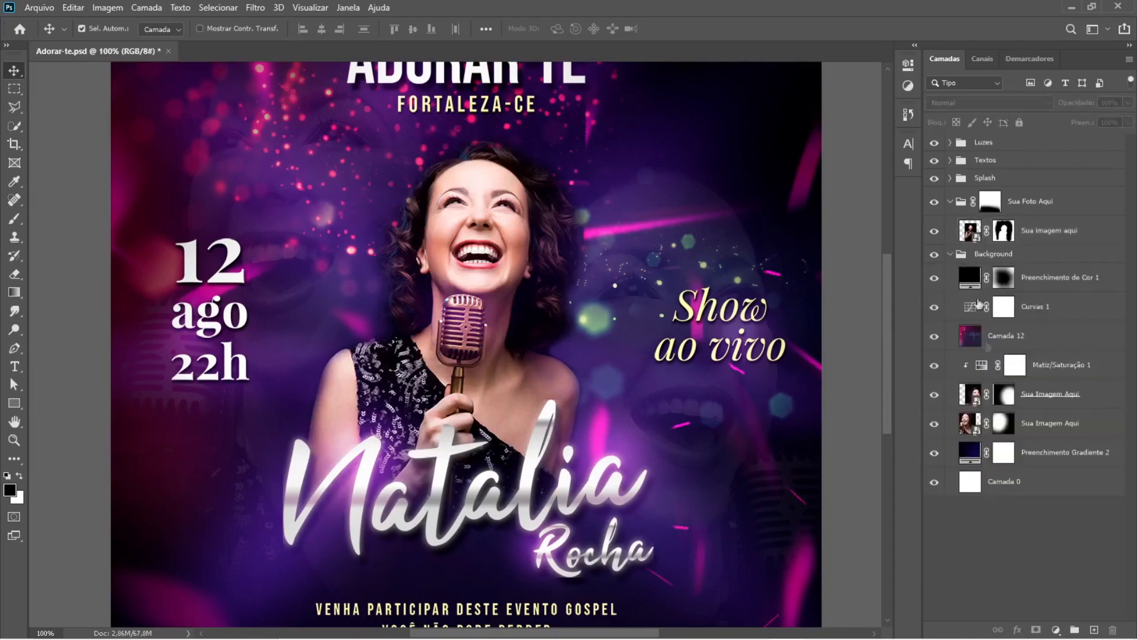
{"action": "left_click", "coordinate": [934, 395]}
{"action": "left_click", "coordinate": [934, 395]}
{"action": "left_click", "coordinate": [971, 395]}
{"action": "left_click", "coordinate": [934, 423]}
{"action": "left_click", "coordinate": [935, 423]}
{"action": "left_click", "coordinate": [966, 424]}
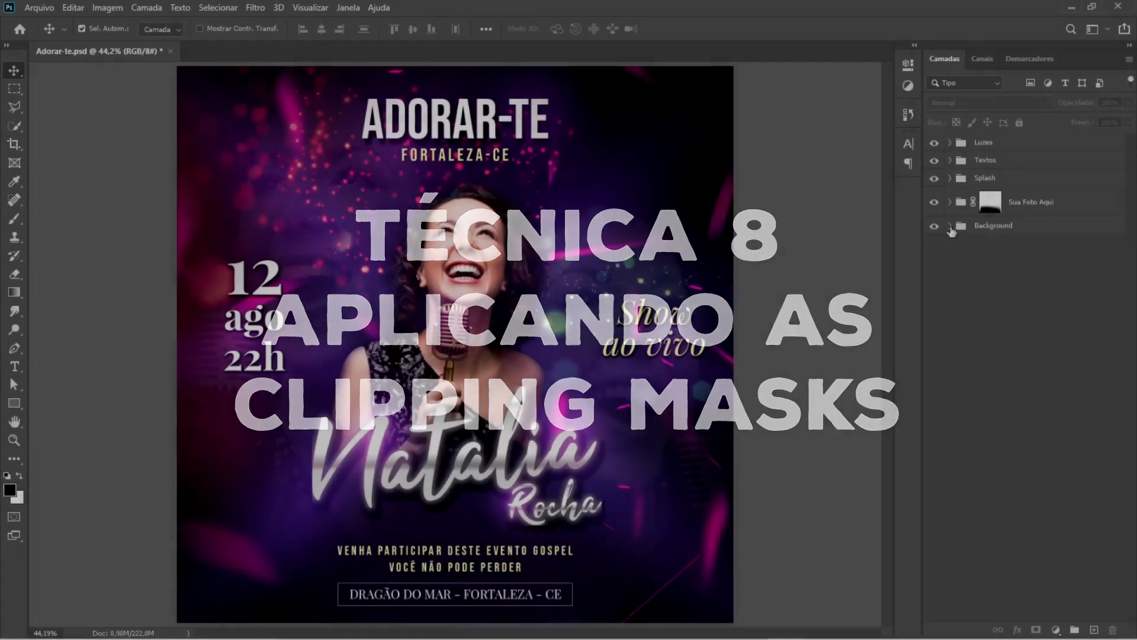
Step: In the Background group, compare the artwork with Matiz/Saturação 1 and the Sua Imagem Aqui layer beneath it hidden and shown
{"action": "left_click", "coordinate": [951, 226]}
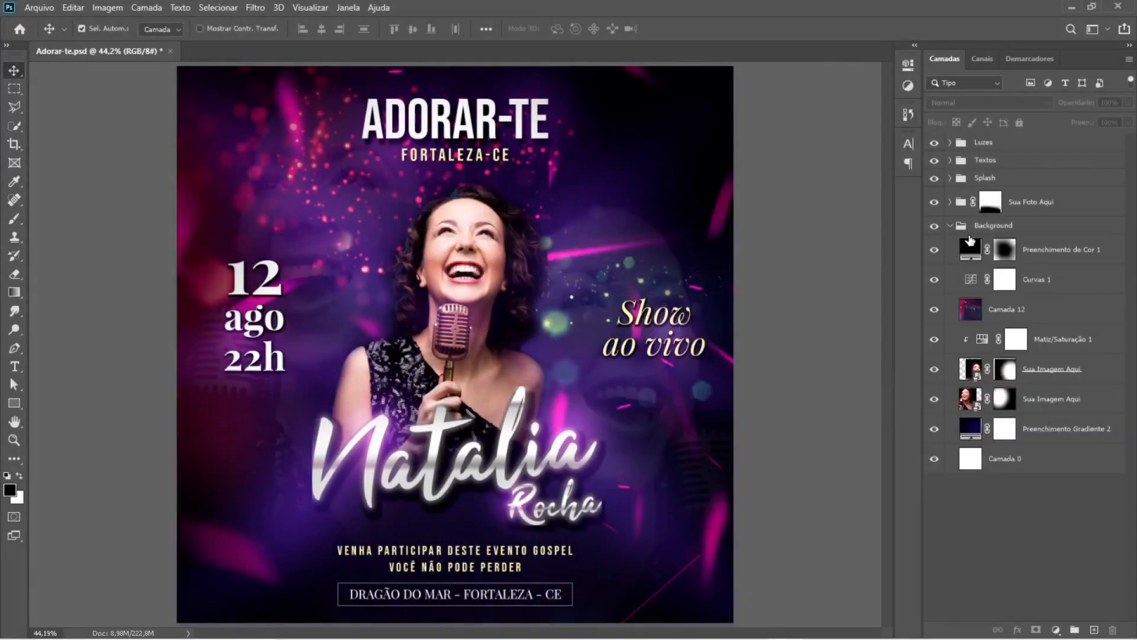
{"action": "left_click", "coordinate": [1056, 341]}
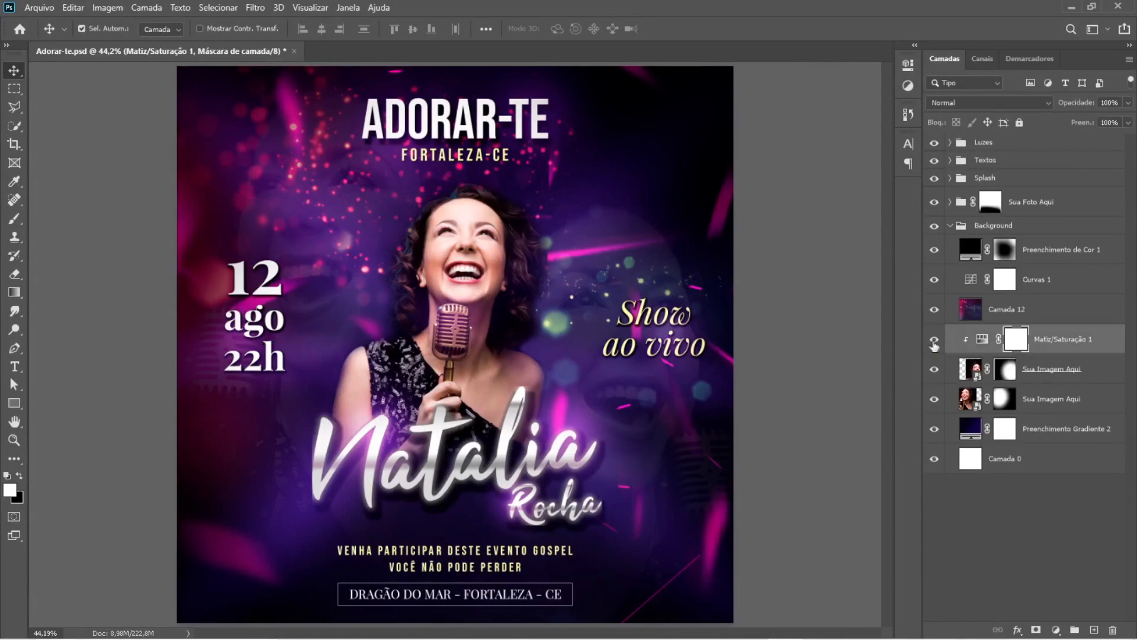
{"action": "left_click", "coordinate": [933, 341]}
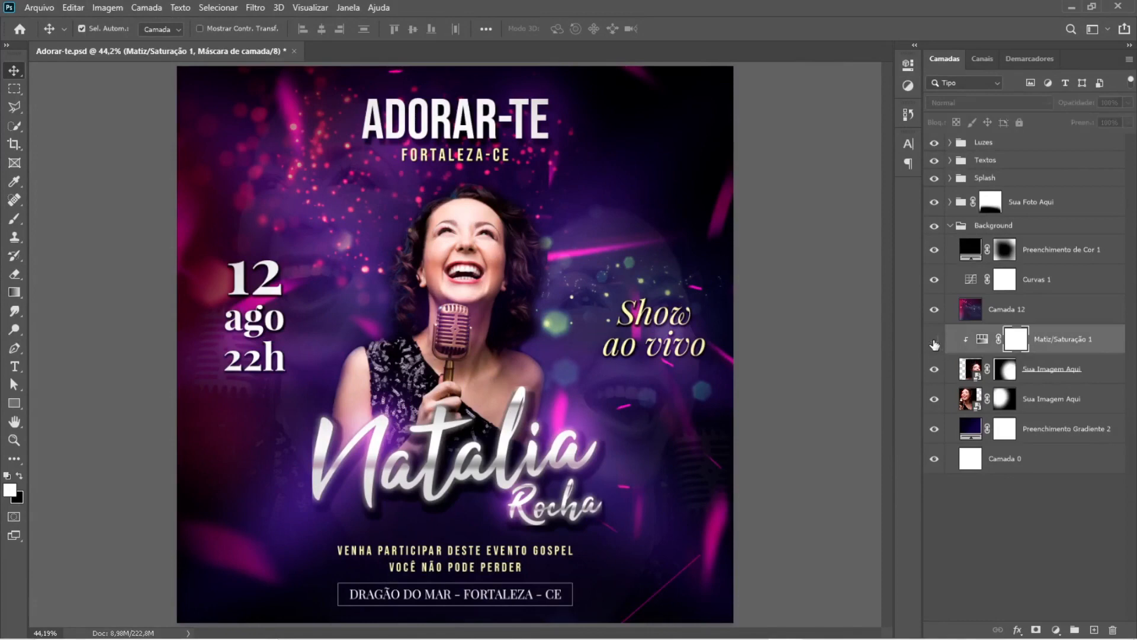
{"action": "left_click", "coordinate": [934, 341]}
{"action": "left_click", "coordinate": [934, 341]}
{"action": "left_click", "coordinate": [934, 341]}
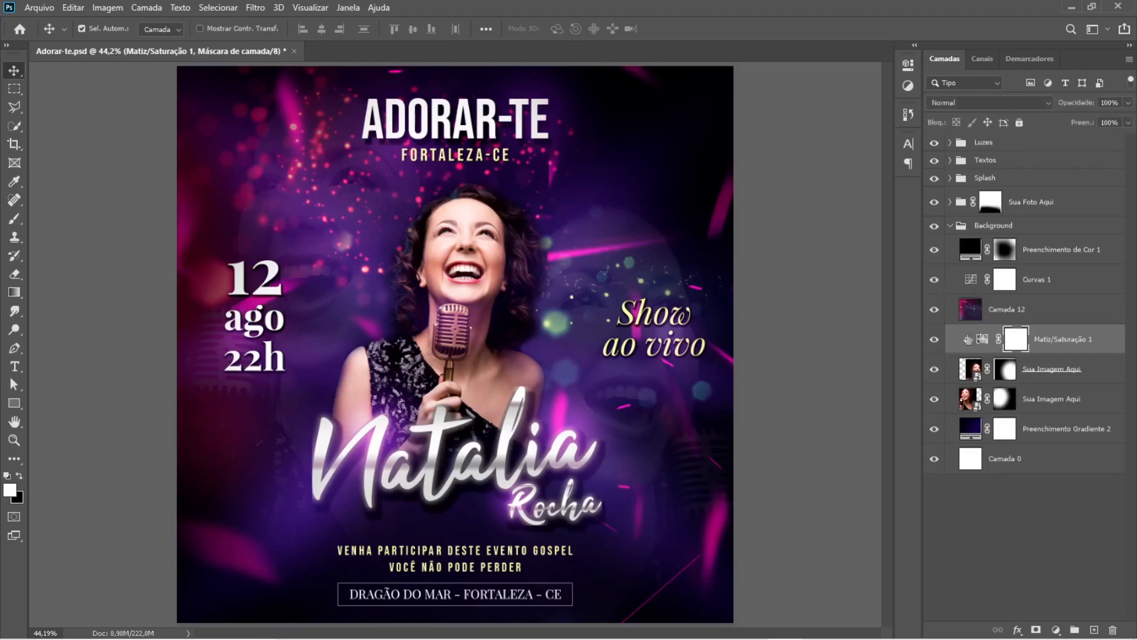
{"action": "left_click", "coordinate": [934, 370]}
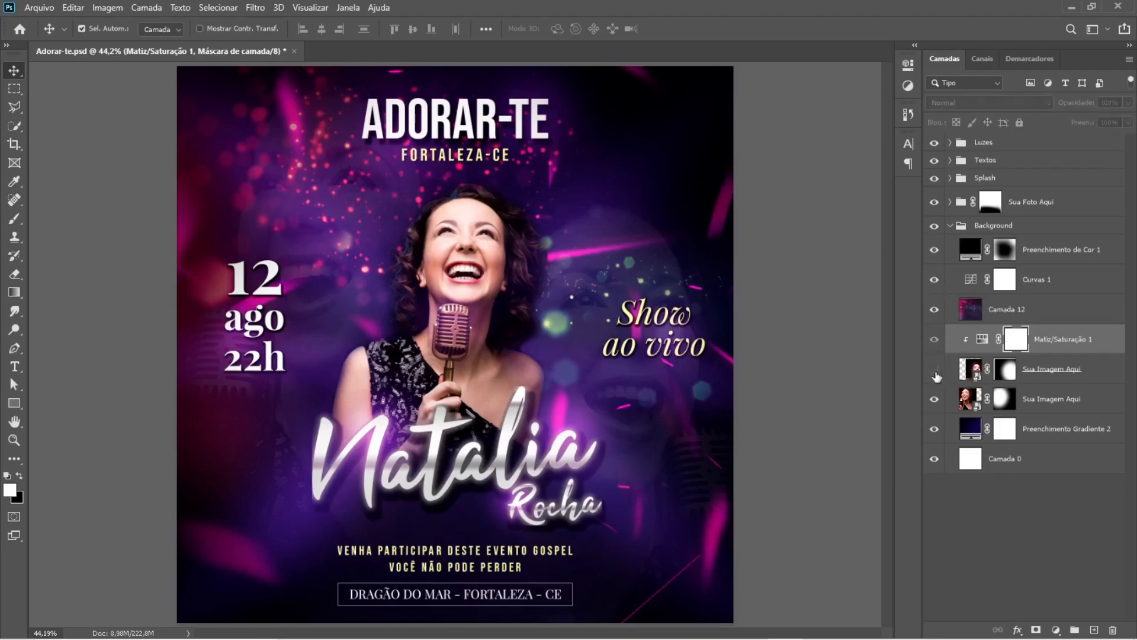
{"action": "left_click", "coordinate": [934, 370]}
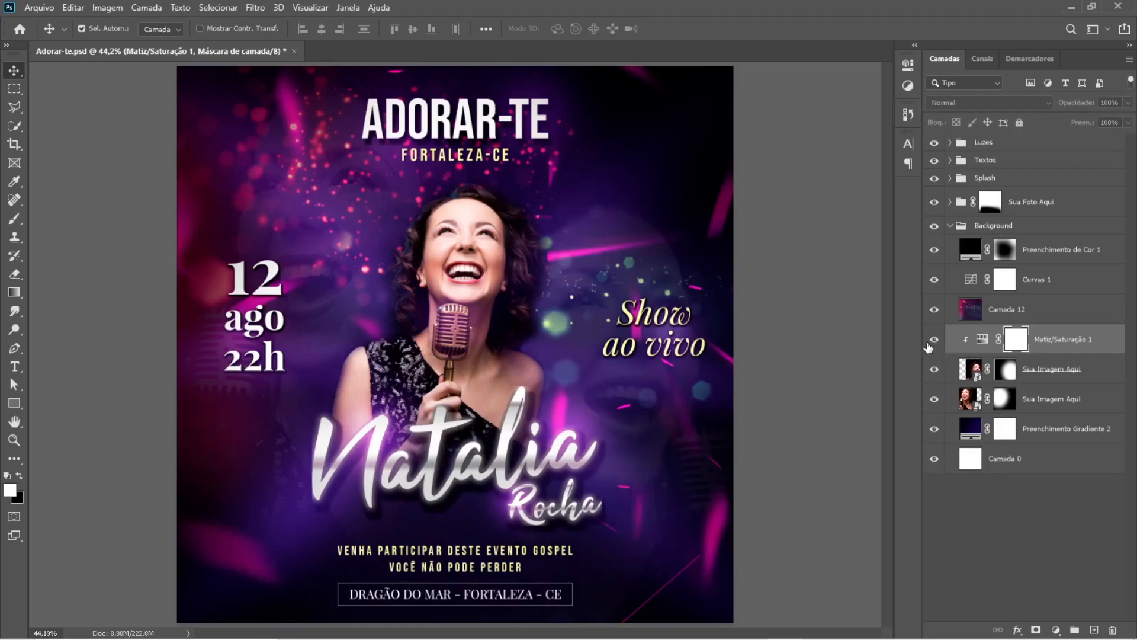
{"action": "left_click", "coordinate": [933, 370]}
{"action": "left_click", "coordinate": [933, 370]}
Step: Release the clipping mask of Matiz/Saturação 1 and clip it back to the Sua Imagem Aqui layer to compare its effect
{"action": "left_click", "coordinate": [1035, 352], "text": "alt"}
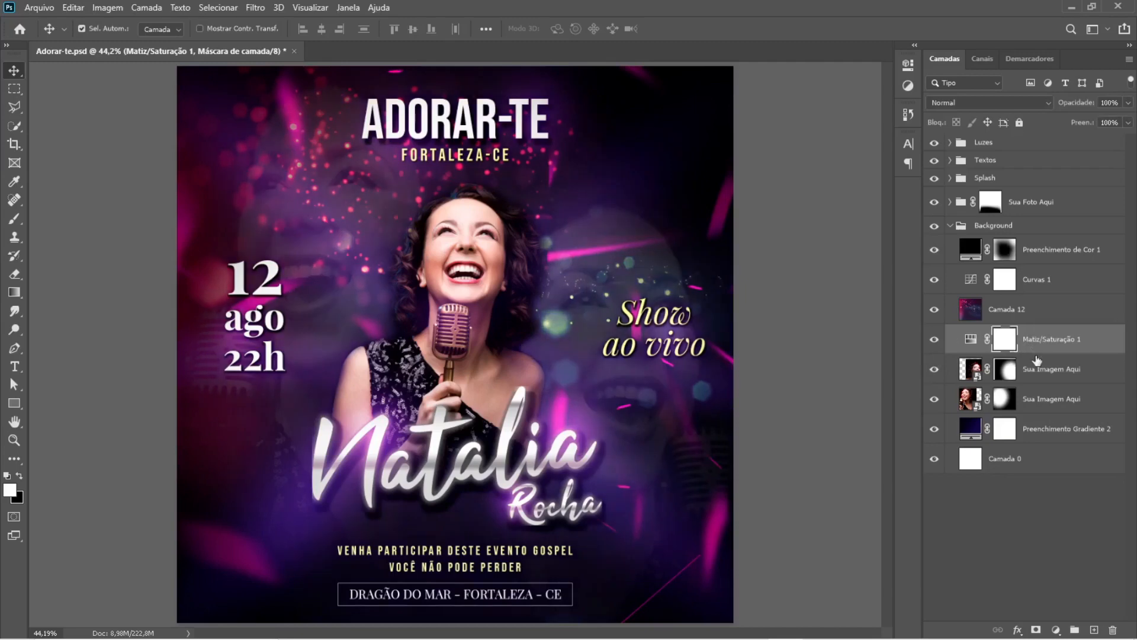
{"action": "key", "text": "ctrl+alt+g"}
{"action": "key", "text": "ctrl+alt+g"}
{"action": "key", "text": "ctrl+alt+g"}
{"action": "key", "text": "ctrl+alt+g"}
{"action": "key", "text": "ctrl+alt+g"}
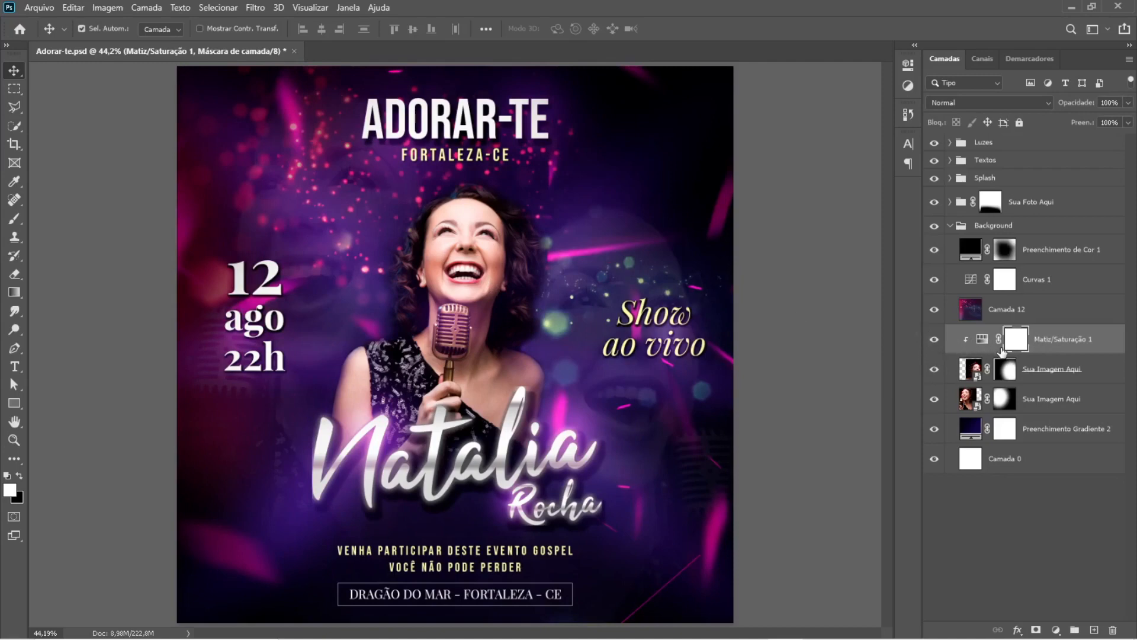
Step: Add a Hue/Saturation adjustment above Camada 12 with saturation at -100, and clip it to that layer
{"action": "left_click", "coordinate": [1043, 314]}
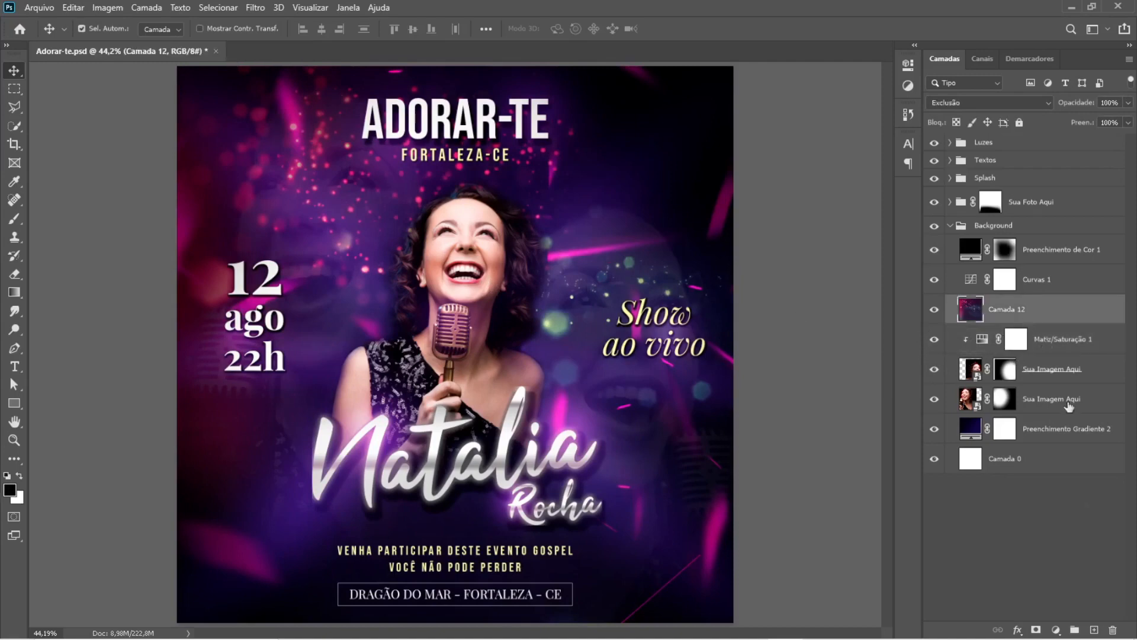
{"action": "left_click", "coordinate": [1056, 629]}
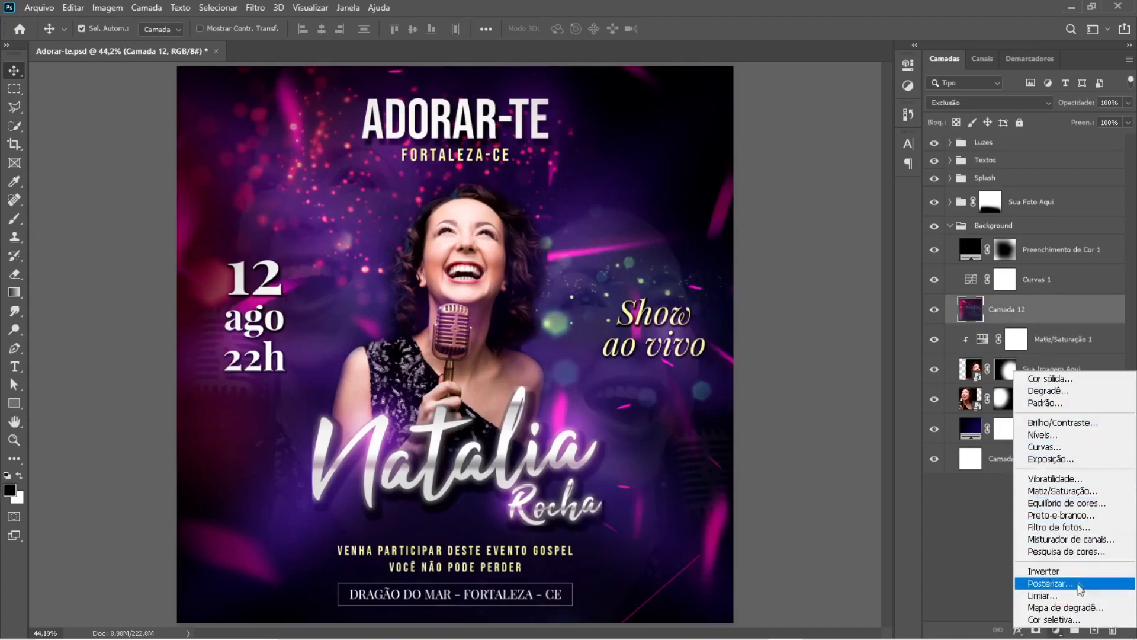
{"action": "left_click", "coordinate": [1062, 491]}
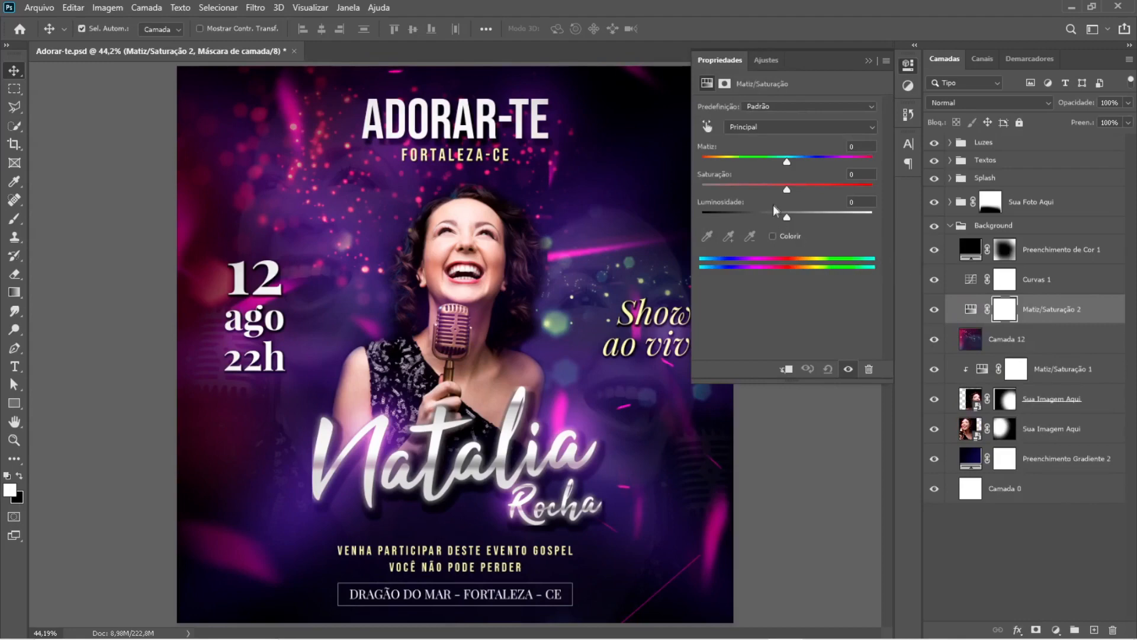
{"action": "left_click_drag", "start_coordinate": [787, 190], "coordinate": [701, 189]}
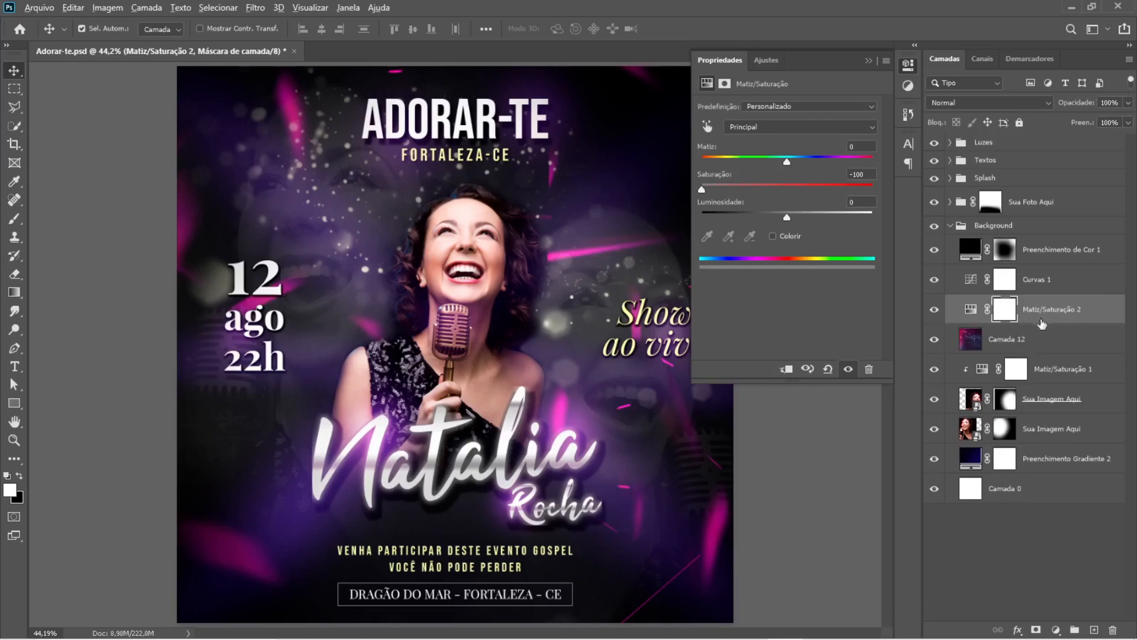
{"action": "left_click", "coordinate": [1038, 324], "text": "alt"}
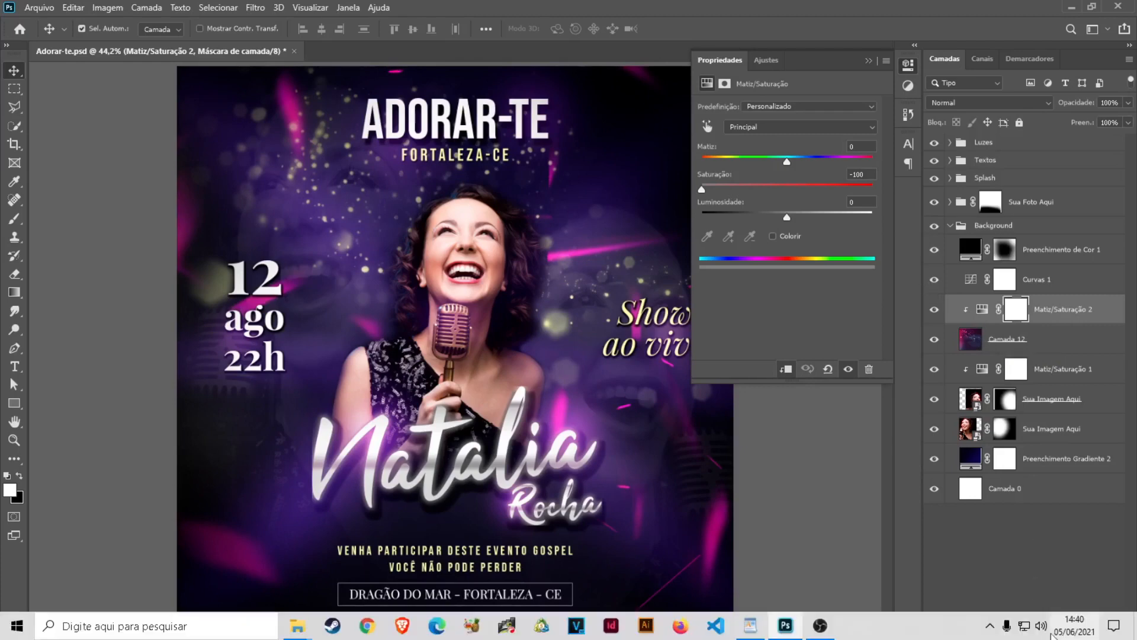
Step: Add a Vibrance adjustment set to +100 above the new Hue/Saturation layer, clipped to Camada 12
{"action": "left_click", "coordinate": [1055, 629]}
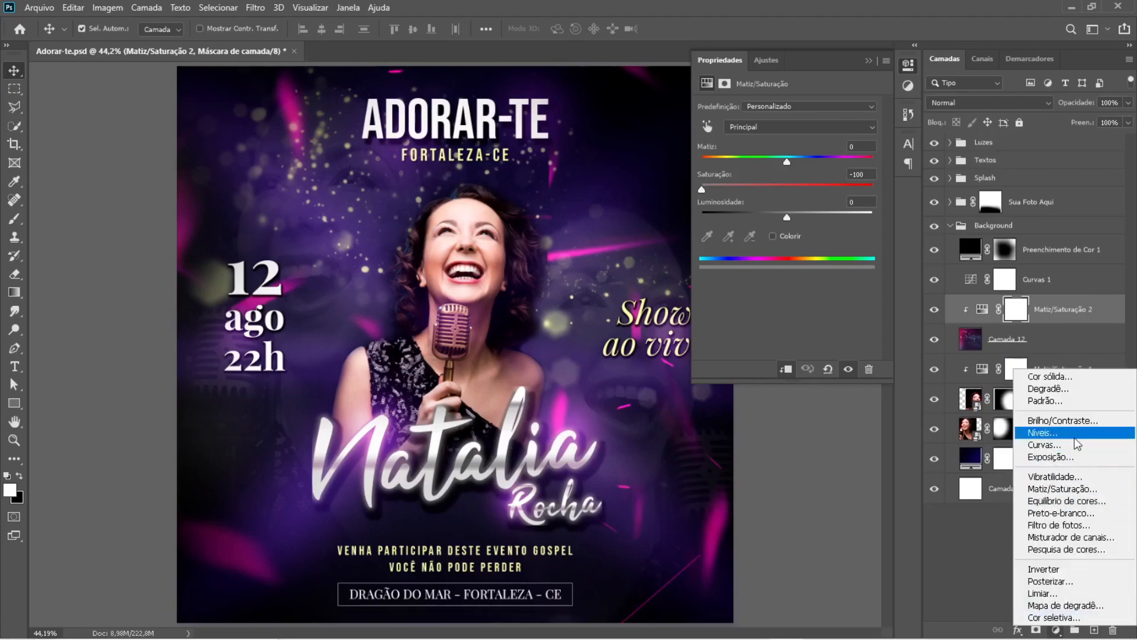
{"action": "left_click", "coordinate": [1065, 477]}
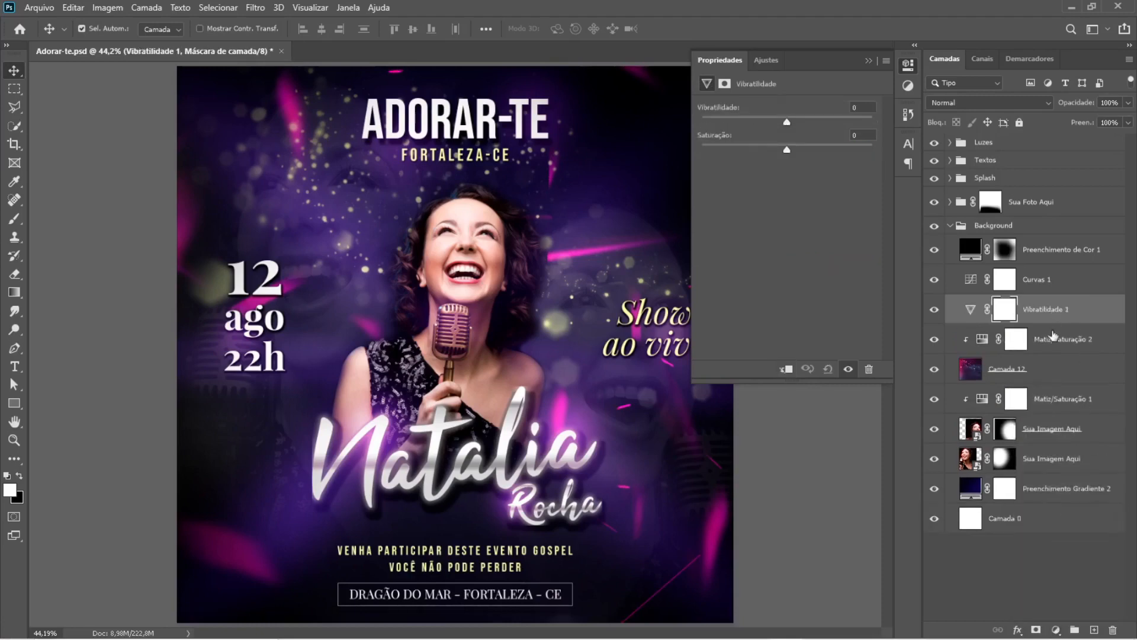
{"action": "left_click_drag", "start_coordinate": [787, 121], "coordinate": [906, 119]}
Step: Add a Curves adjustment clipped to Camada 12, with raised highlights and a shadow point at input 55, output 53
{"action": "left_click", "coordinate": [1056, 629]}
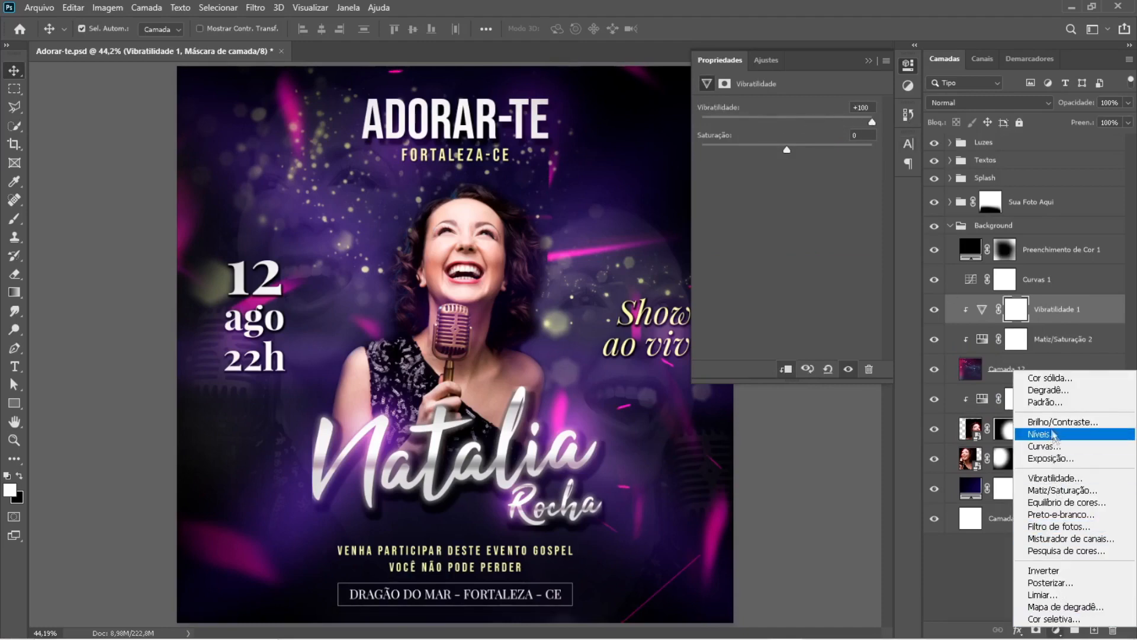
{"action": "left_click", "coordinate": [1057, 446]}
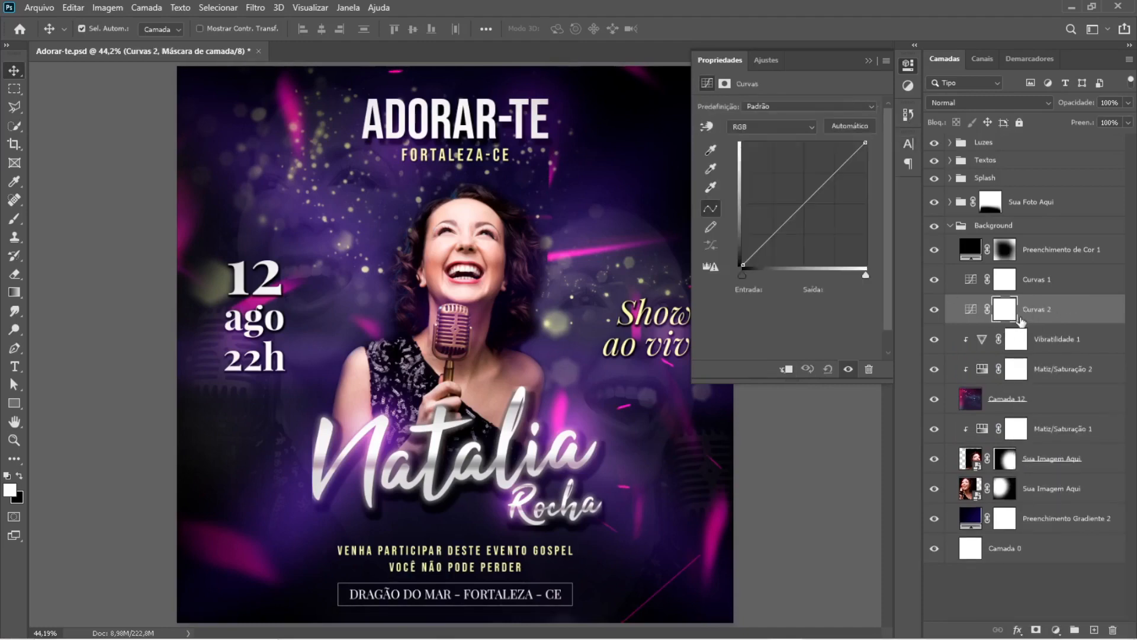
{"action": "left_click", "coordinate": [1058, 323], "text": "alt"}
{"action": "left_click_drag", "start_coordinate": [800, 204], "coordinate": [769, 240]}
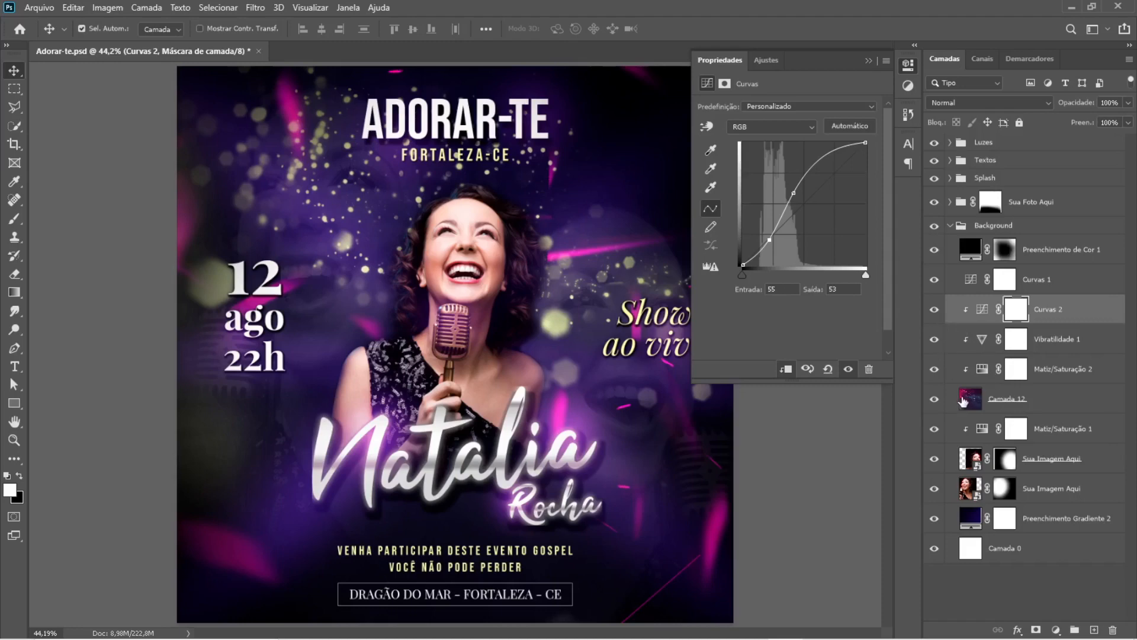
Step: Try merging Camada 12 with its clipped Curvas 2, Vibratilidade 1 and Matiz/Saturação 2 layers using the regular Merge Layers command
{"action": "left_click", "coordinate": [1033, 404], "text": "shift"}
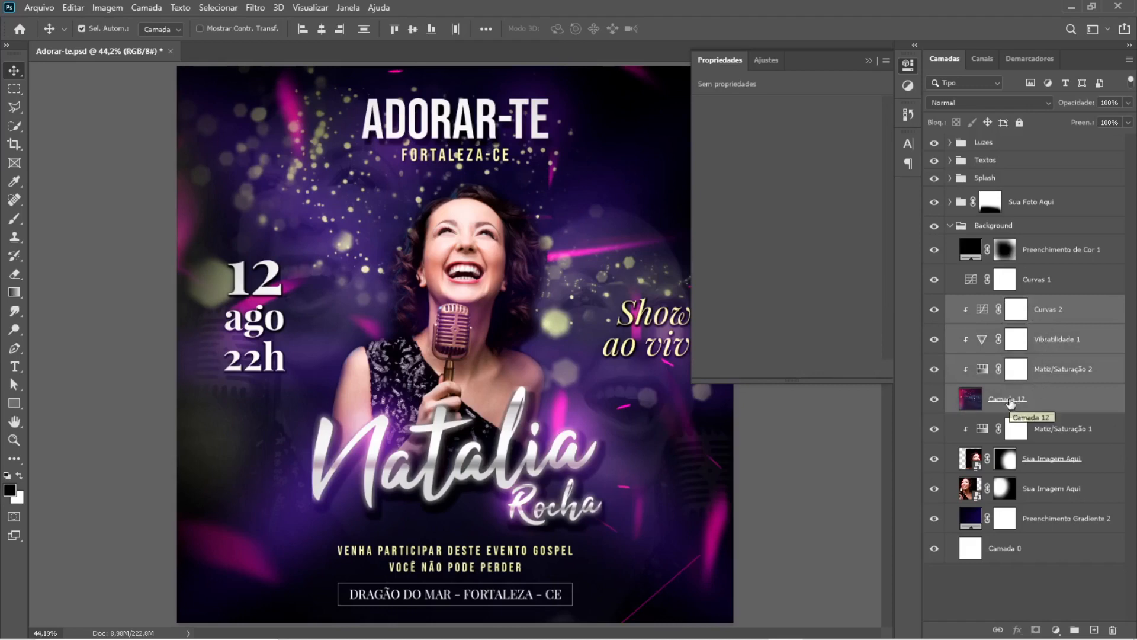
{"action": "left_click", "coordinate": [995, 399]}
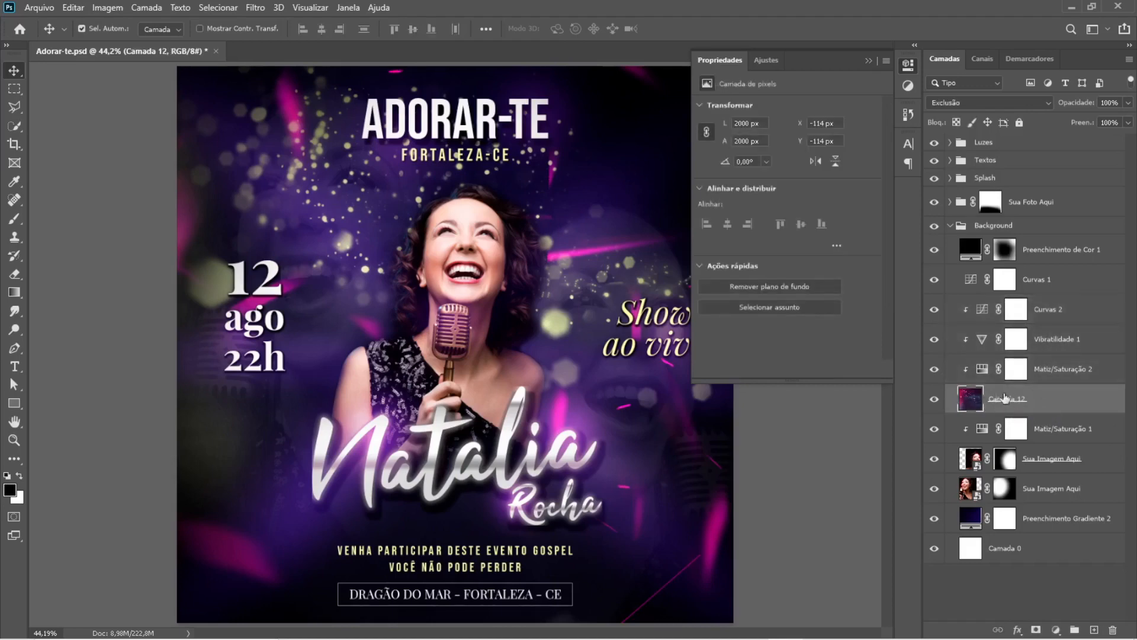
{"action": "left_click", "coordinate": [1059, 312], "text": "shift"}
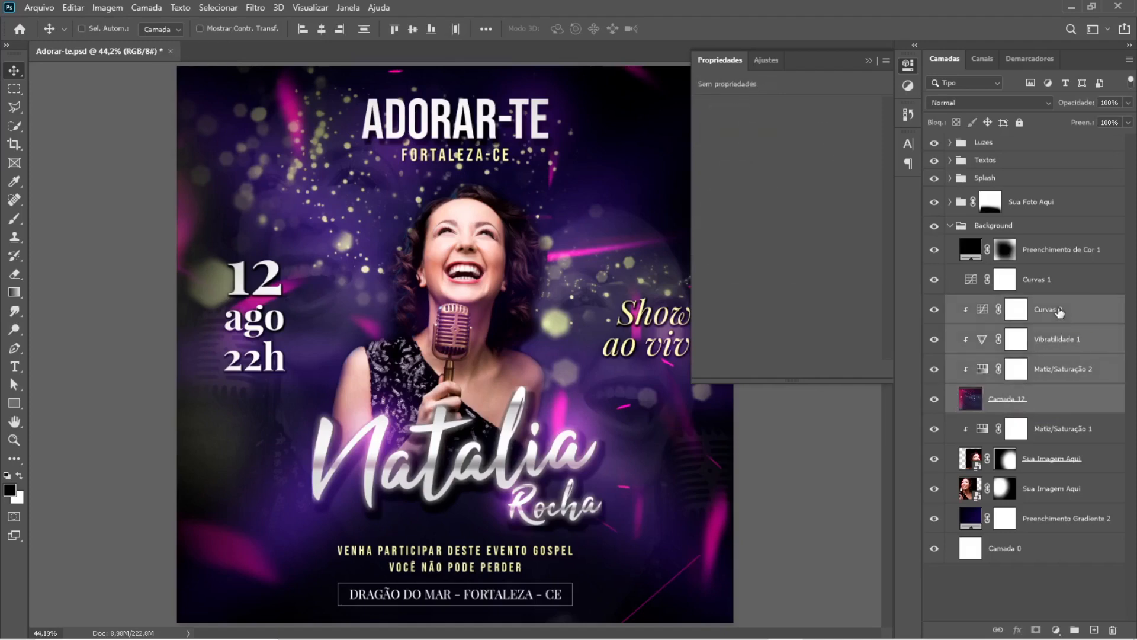
{"action": "key", "text": "ctrl+e"}
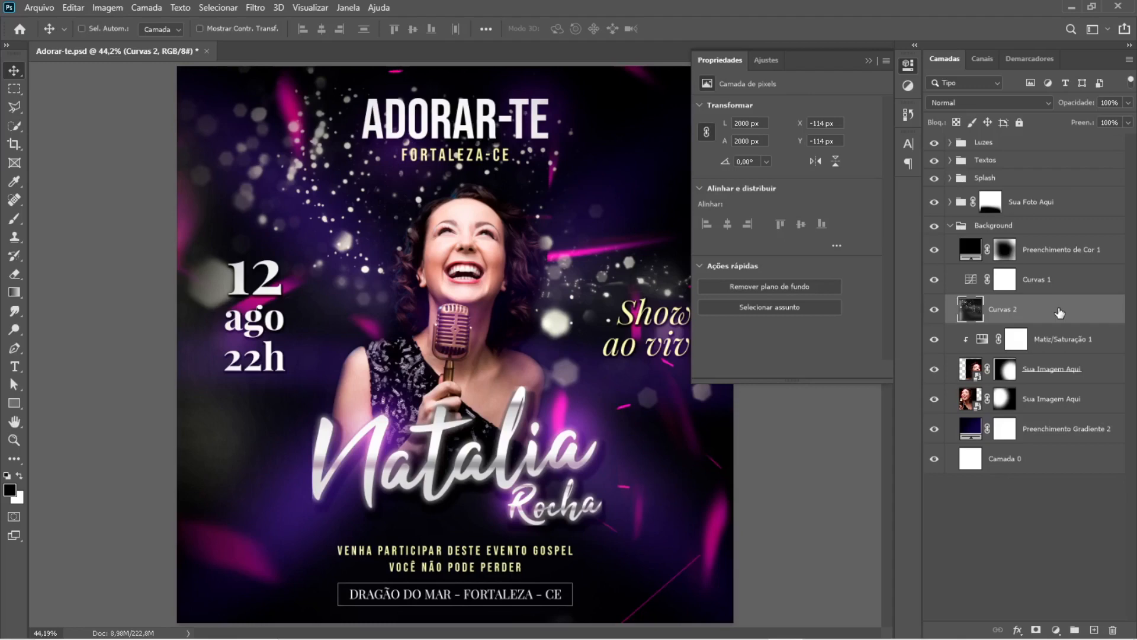
Step: Undo the layer merge by reverting to the last Curves modification in the document history
{"action": "left_click", "coordinate": [908, 113]}
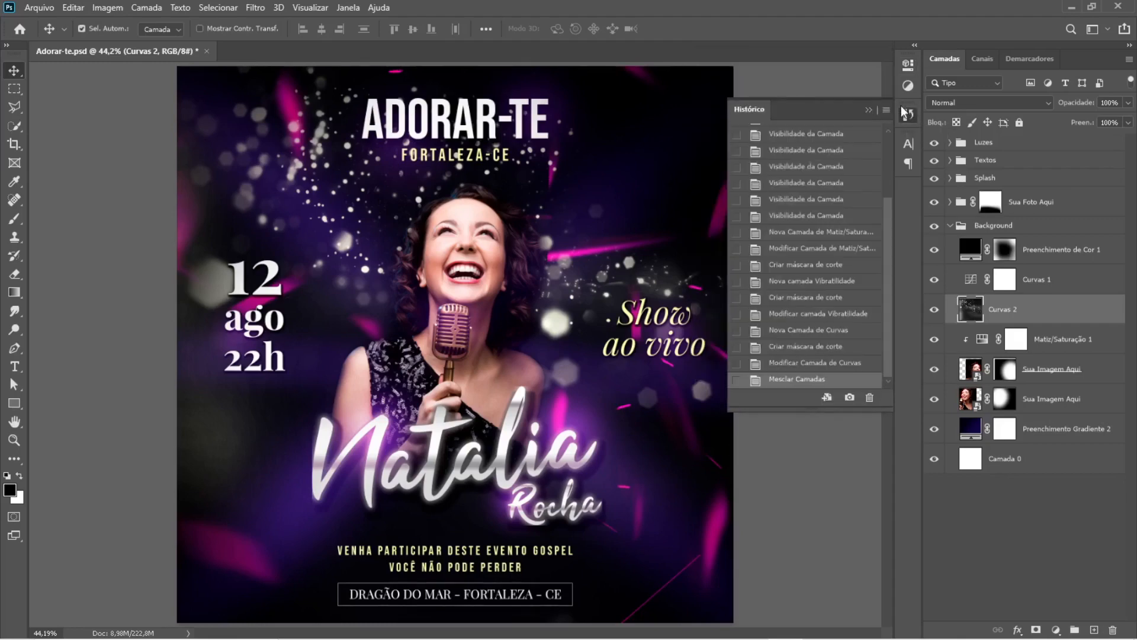
{"action": "left_click", "coordinate": [905, 116]}
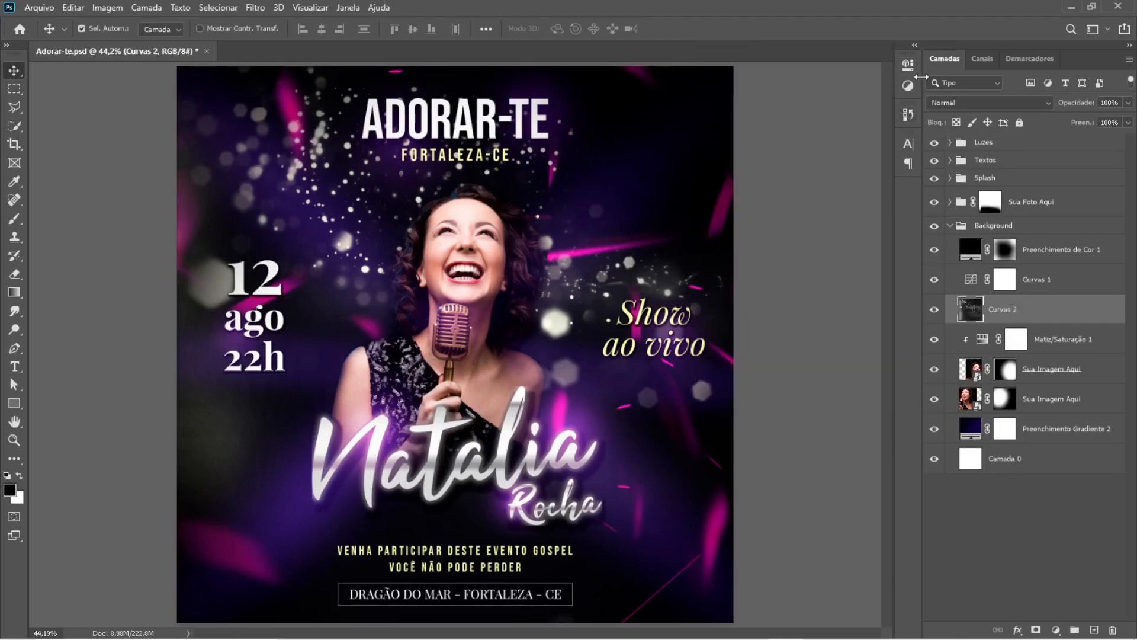
{"action": "left_click", "coordinate": [904, 117]}
{"action": "left_click", "coordinate": [811, 363]}
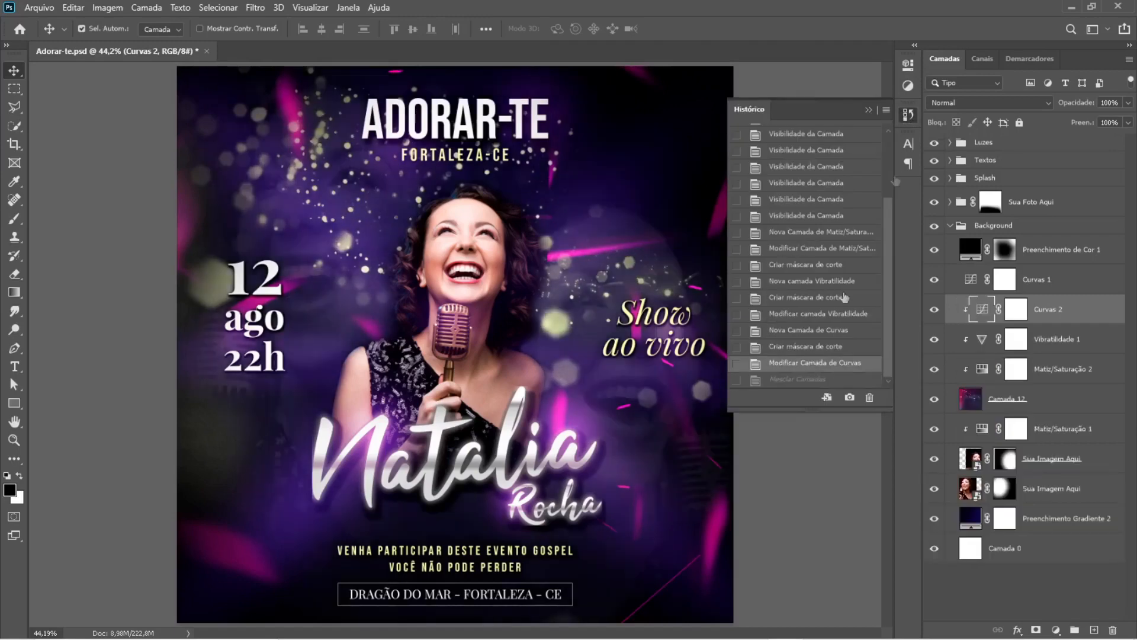
{"action": "left_click", "coordinate": [908, 115]}
Step: Merge the clipping mask of Camada 12 so its three clipped adjustments are applied into the layer
{"action": "left_click", "coordinate": [1014, 402]}
{"action": "right_click", "coordinate": [1019, 398]}
{"action": "left_click", "coordinate": [1084, 402]}
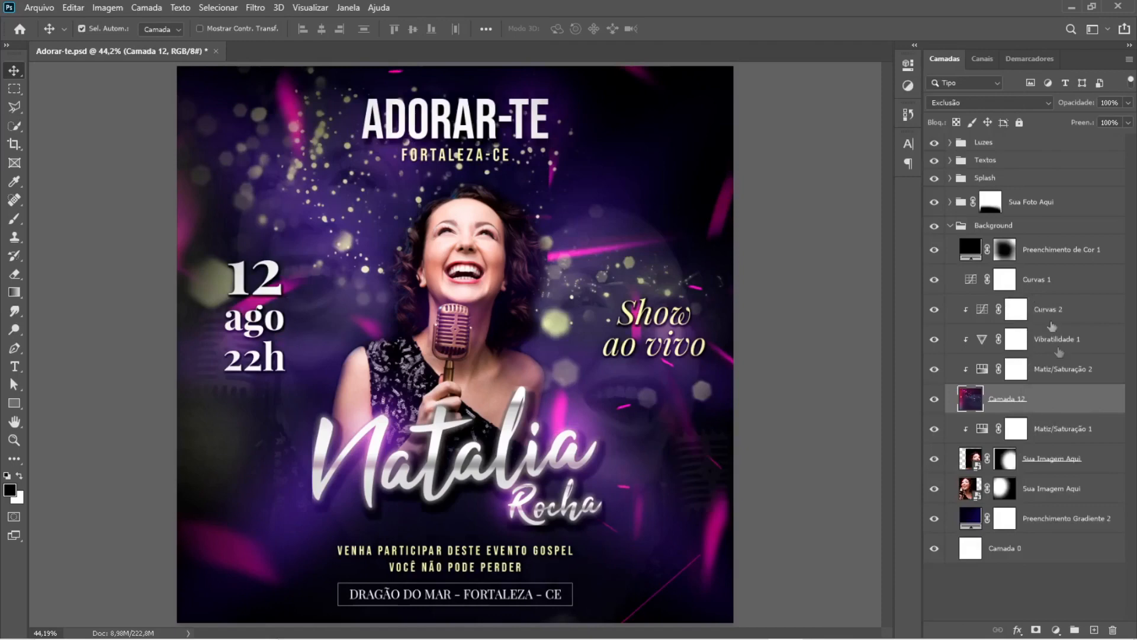
{"action": "right_click", "coordinate": [1057, 399]}
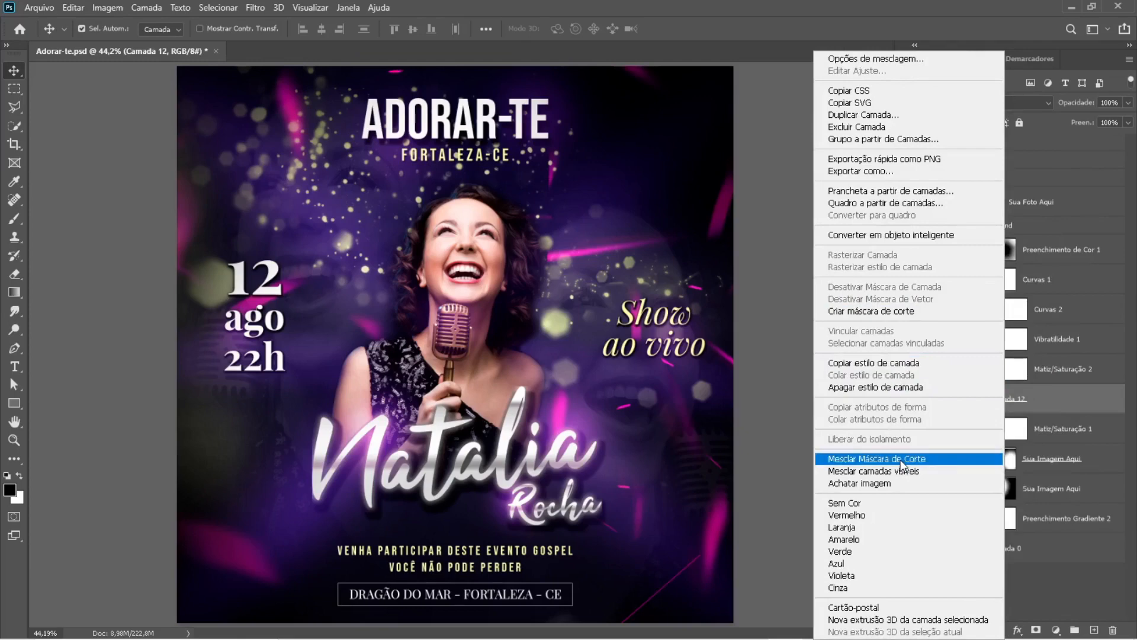
{"action": "left_click", "coordinate": [900, 459]}
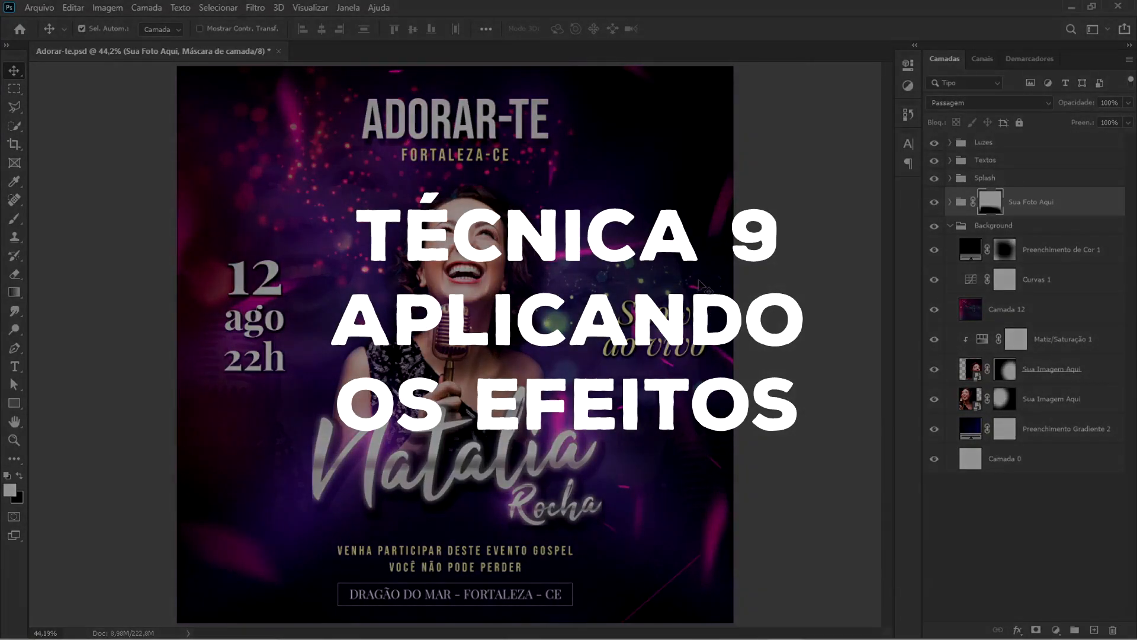
Step: Create a new blank document measuring 1000 x 1000 pixels
{"action": "left_click", "coordinate": [16, 7]}
{"action": "left_click", "coordinate": [36, 19]}
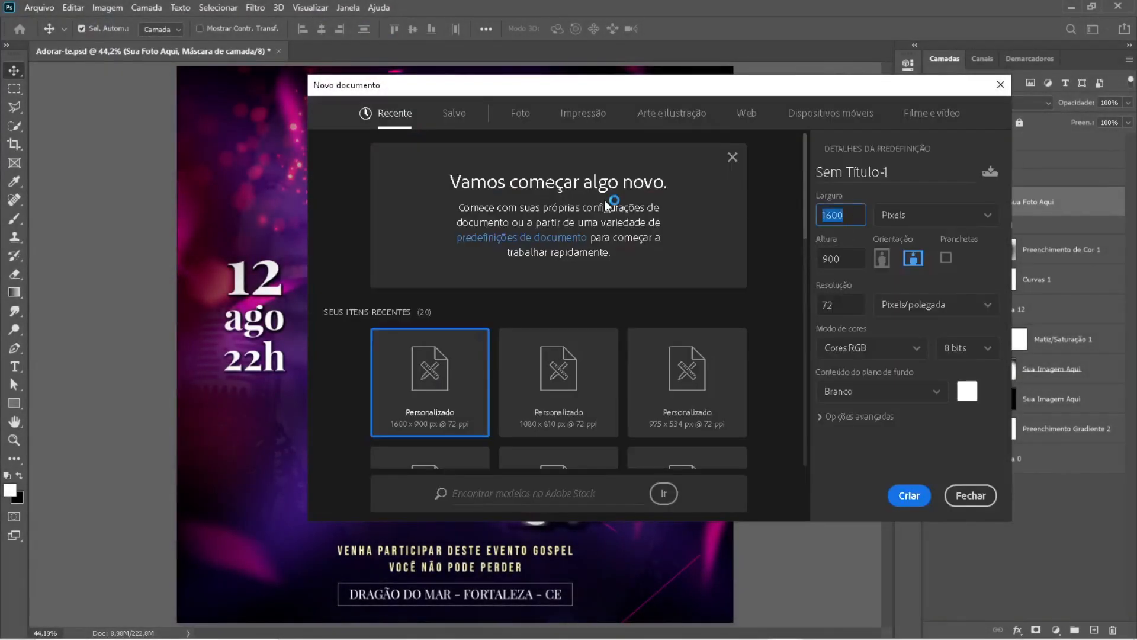
{"action": "type", "text": "1000"}
{"action": "key", "text": "Tab"}
{"action": "type", "text": "1000"}
{"action": "left_click", "coordinate": [908, 495]}
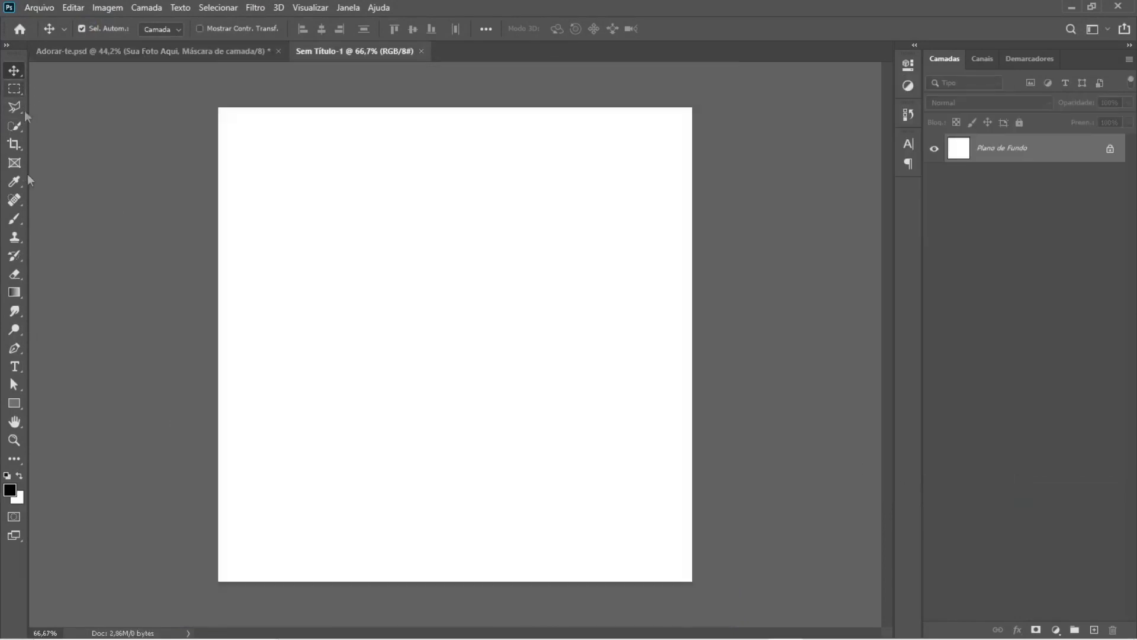
Step: Make a square marquee selection about half the canvas width near the centre, and add a new empty layer
{"action": "left_click", "coordinate": [14, 402]}
{"action": "left_click", "coordinate": [14, 89]}
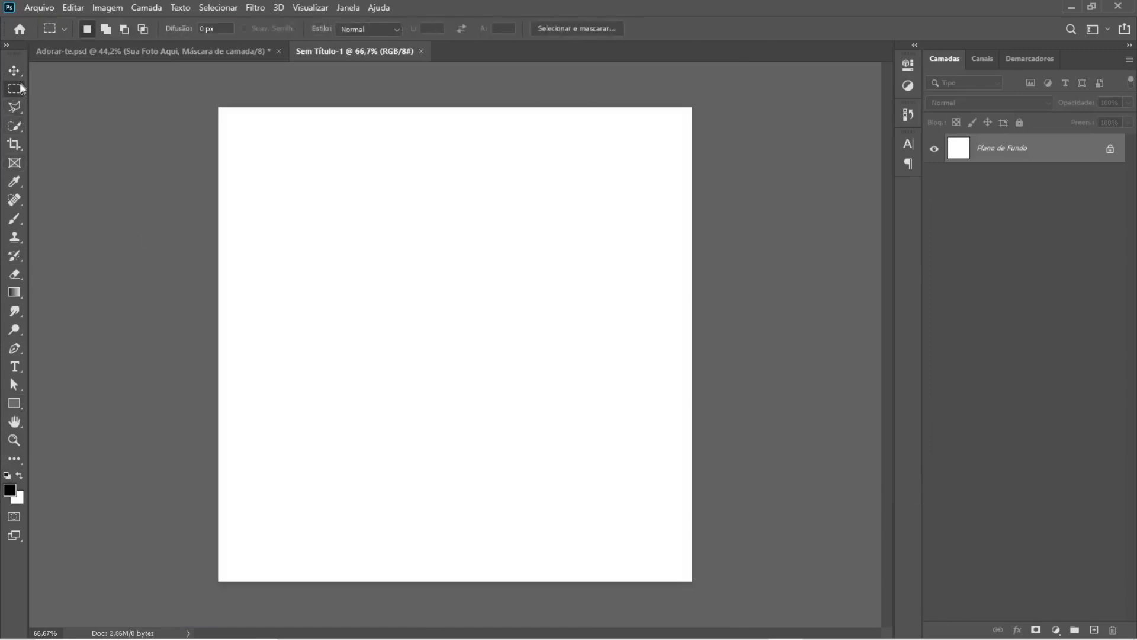
{"action": "left_click_drag", "start_coordinate": [343, 206], "coordinate": [579, 441]}
{"action": "left_click", "coordinate": [1093, 630]}
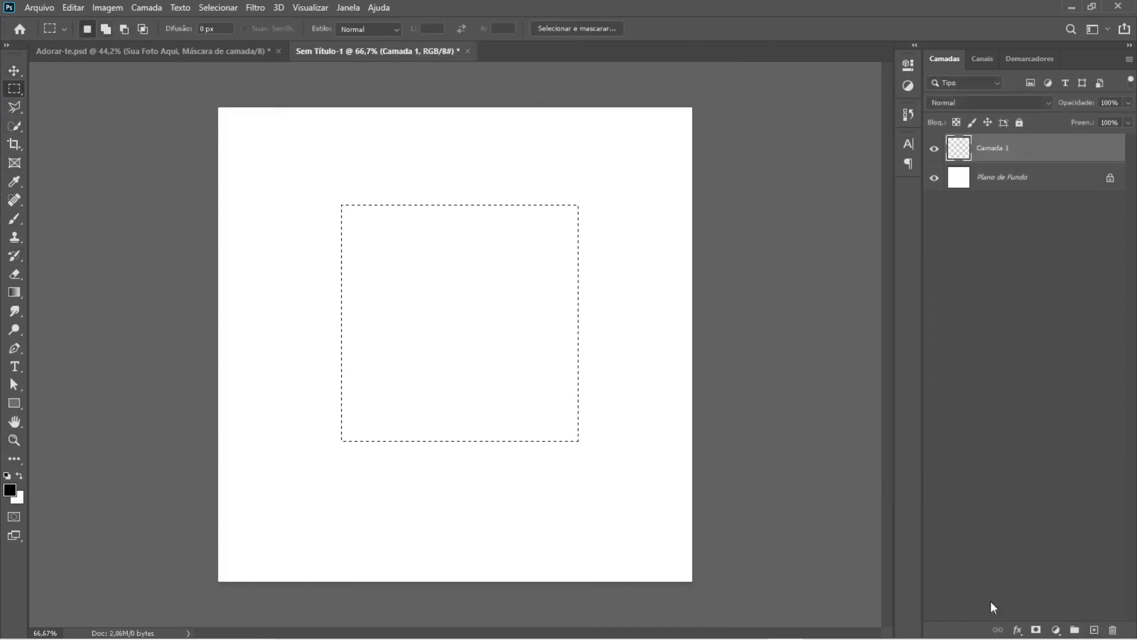
Step: Set the foreground colour to vivid blue, #0824f8
{"action": "left_click", "coordinate": [9, 489]}
{"action": "left_click", "coordinate": [818, 370]}
{"action": "left_click", "coordinate": [795, 311]}
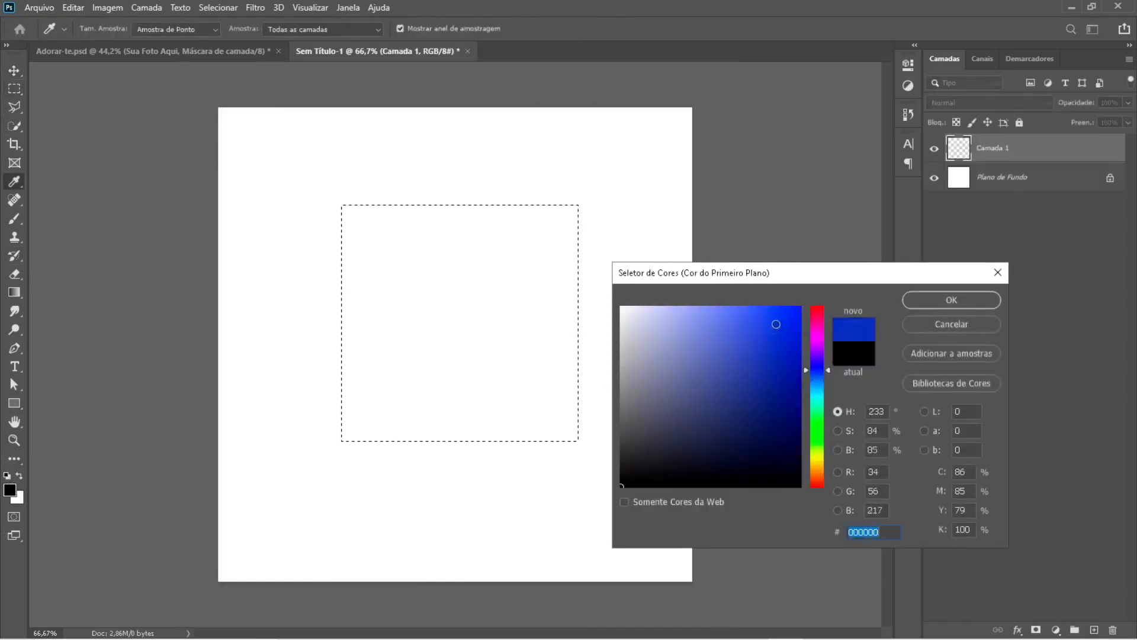
{"action": "left_click", "coordinate": [971, 299]}
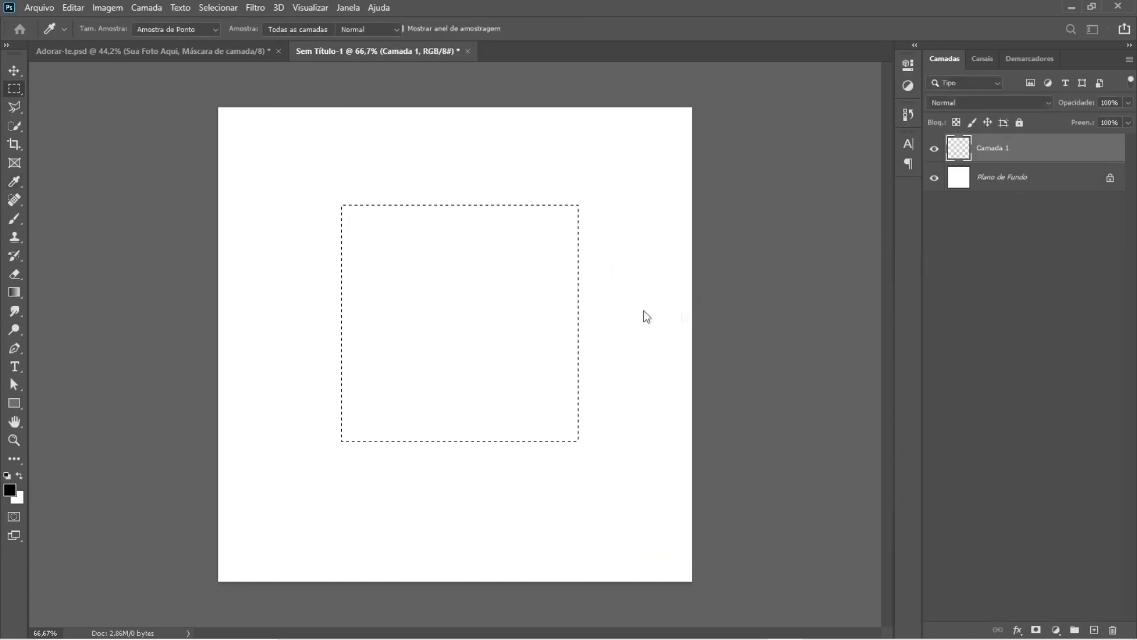
Step: Set the foreground colour to bright green, fill the square selection on Camada 1 with it, and deselect
{"action": "left_click", "coordinate": [9, 494]}
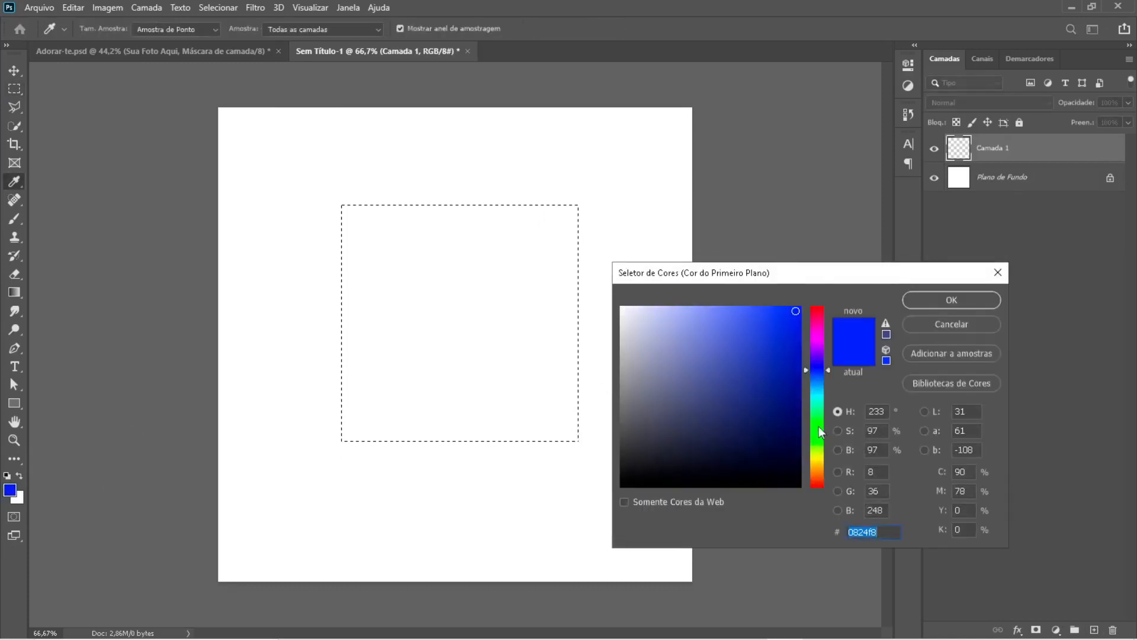
{"action": "left_click", "coordinate": [818, 427]}
{"action": "left_click", "coordinate": [951, 300]}
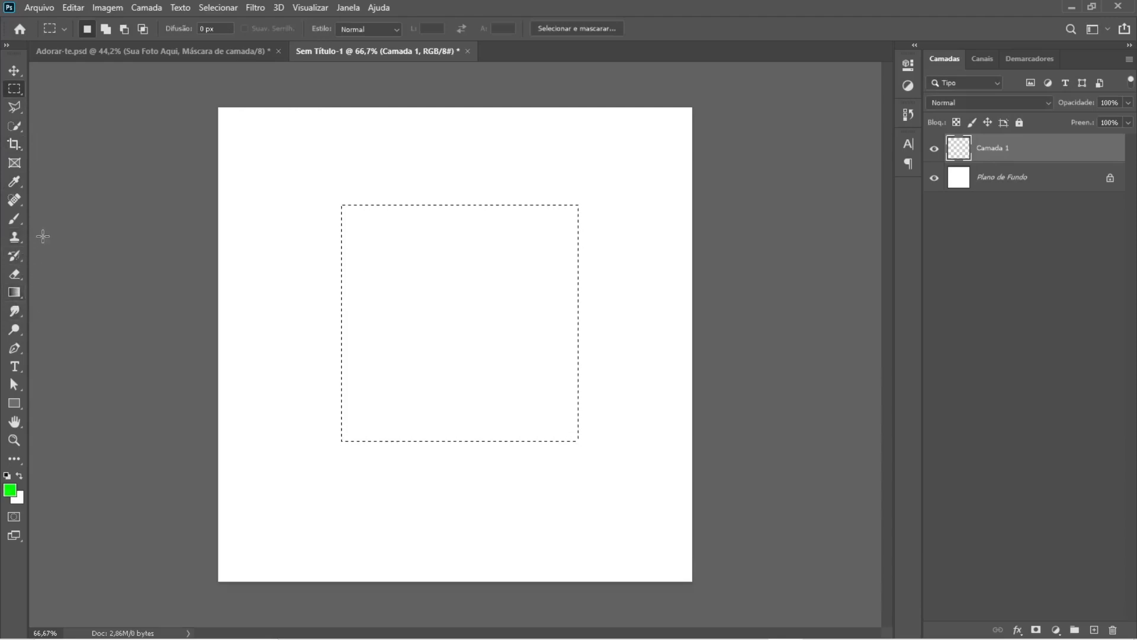
{"action": "key", "text": "alt+BackSpace"}
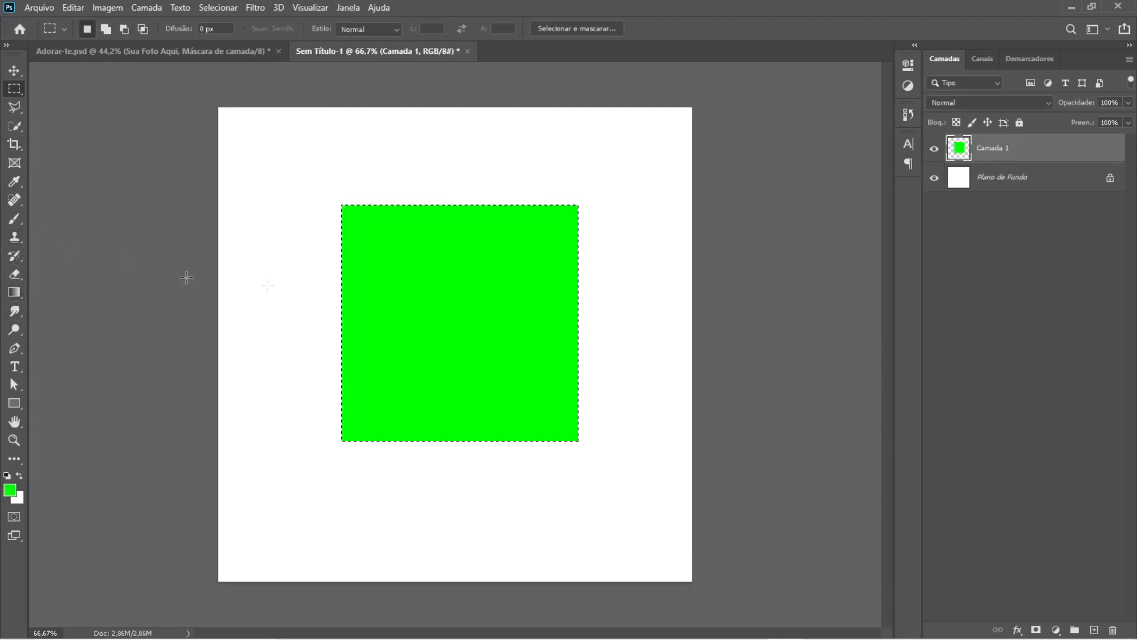
{"action": "key", "text": "v"}
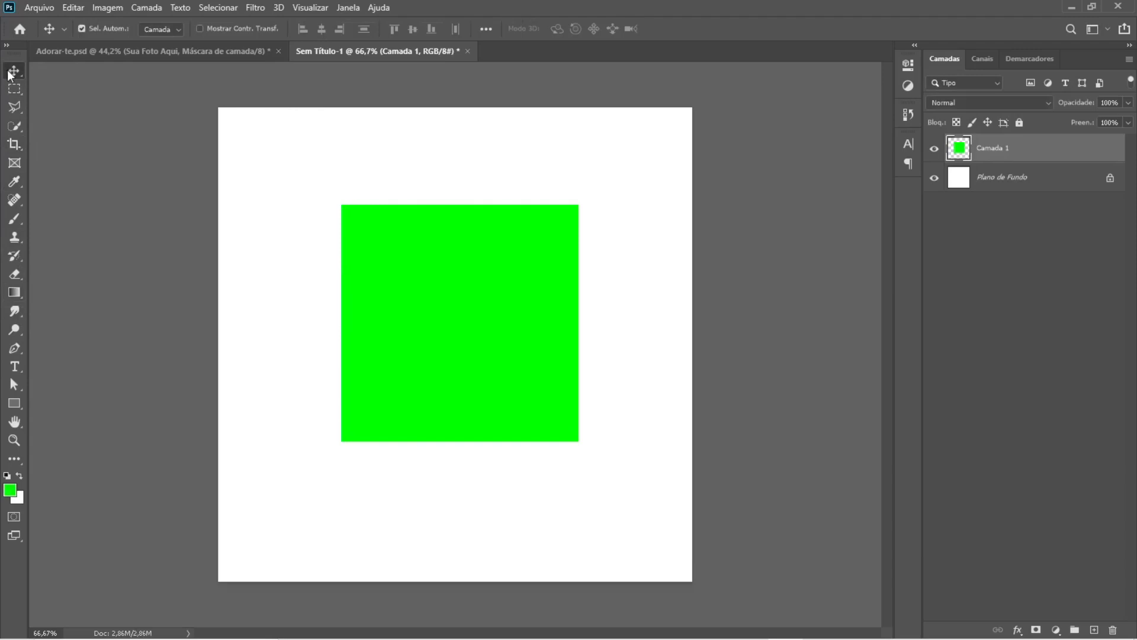
{"action": "left_click_drag", "start_coordinate": [397, 269], "coordinate": [364, 261]}
{"action": "left_click_drag", "start_coordinate": [406, 288], "coordinate": [496, 273]}
Step: Convert the green square layer for smart filters
{"action": "left_click", "coordinate": [255, 7]}
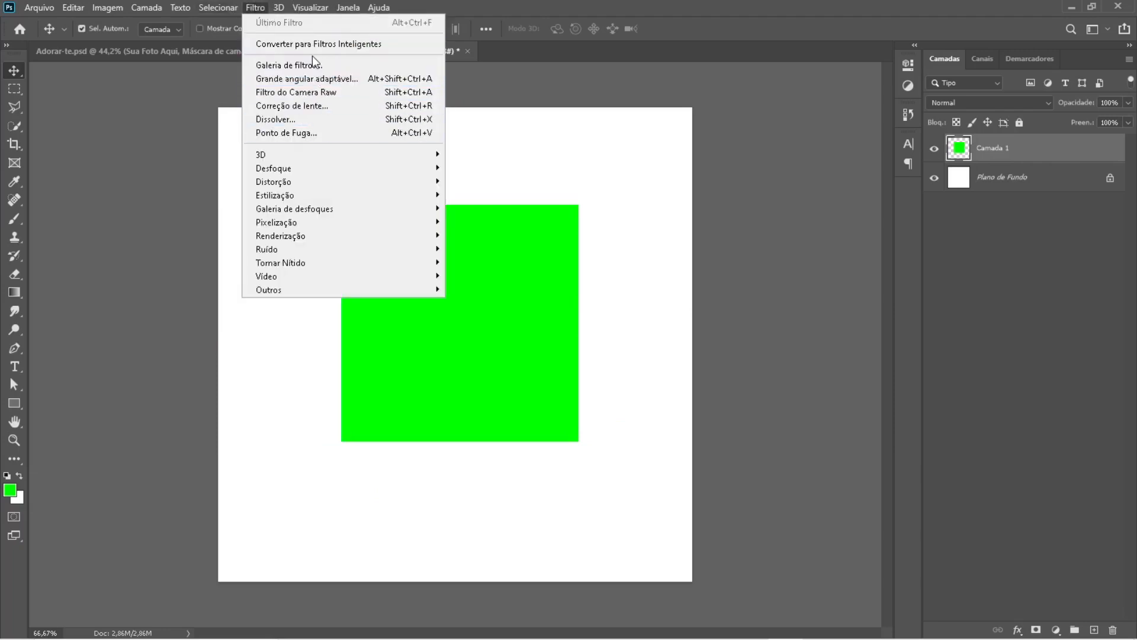
{"action": "left_click", "coordinate": [330, 44]}
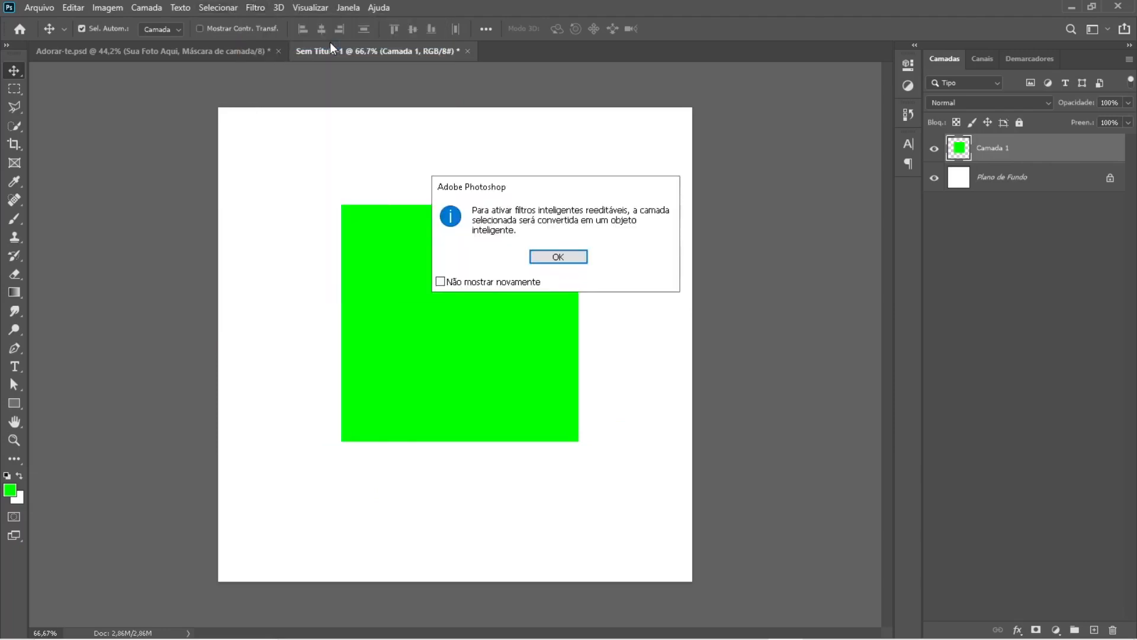
{"action": "left_click", "coordinate": [544, 258]}
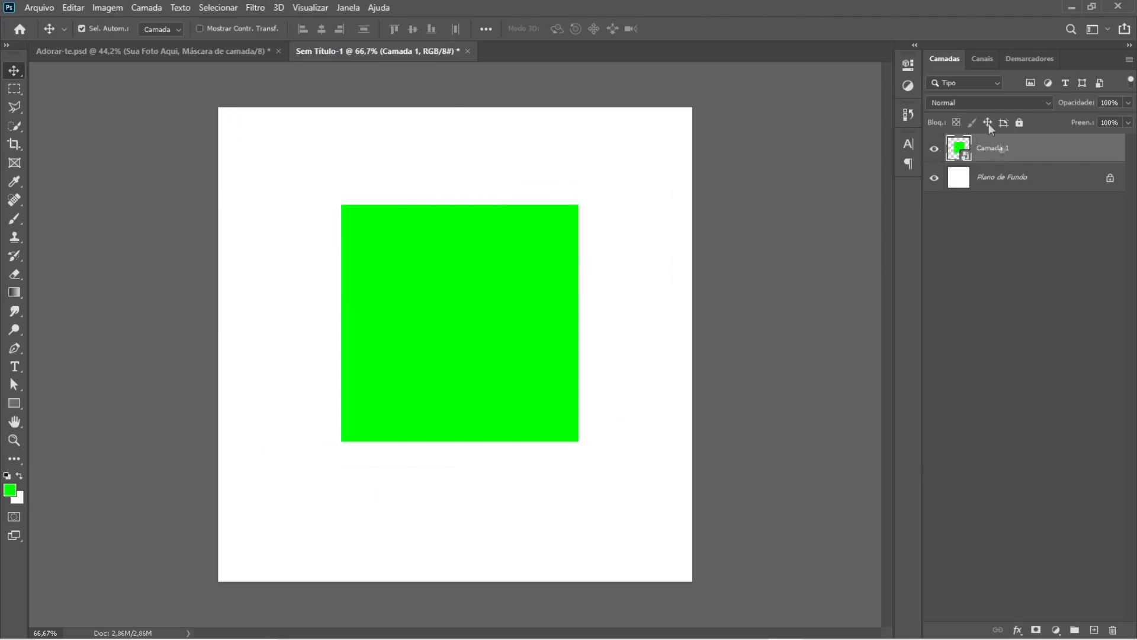
Step: Apply a Motion Blur smart filter to the green square with angle 37° and distance 257 pixels
{"action": "left_click", "coordinate": [255, 7]}
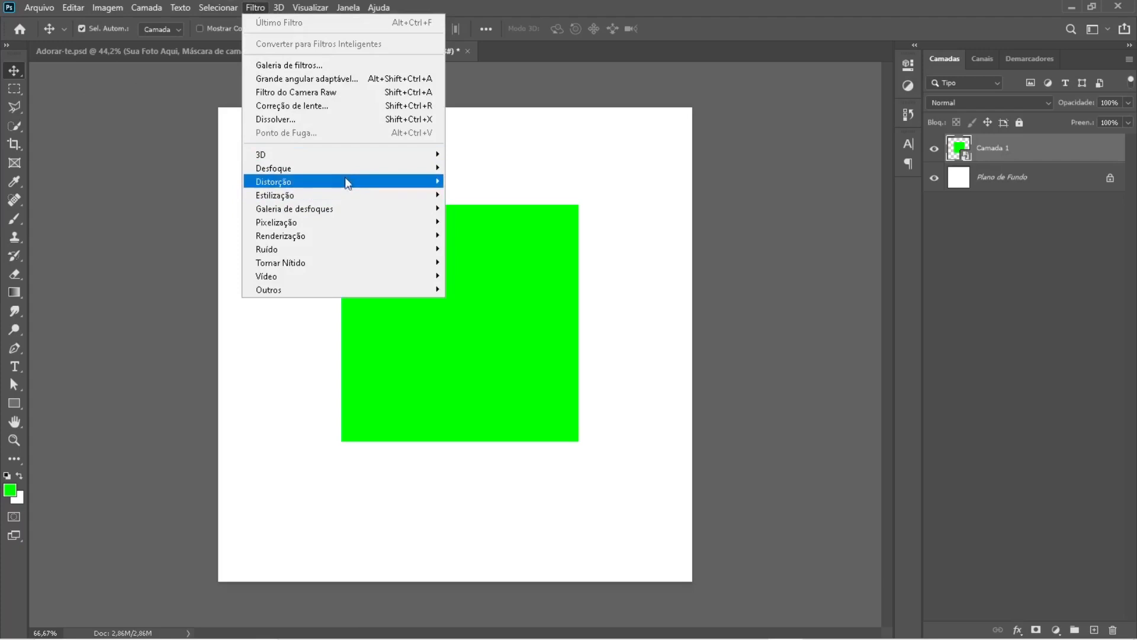
{"action": "mouse_move", "coordinate": [347, 170]}
{"action": "left_click", "coordinate": [535, 222]}
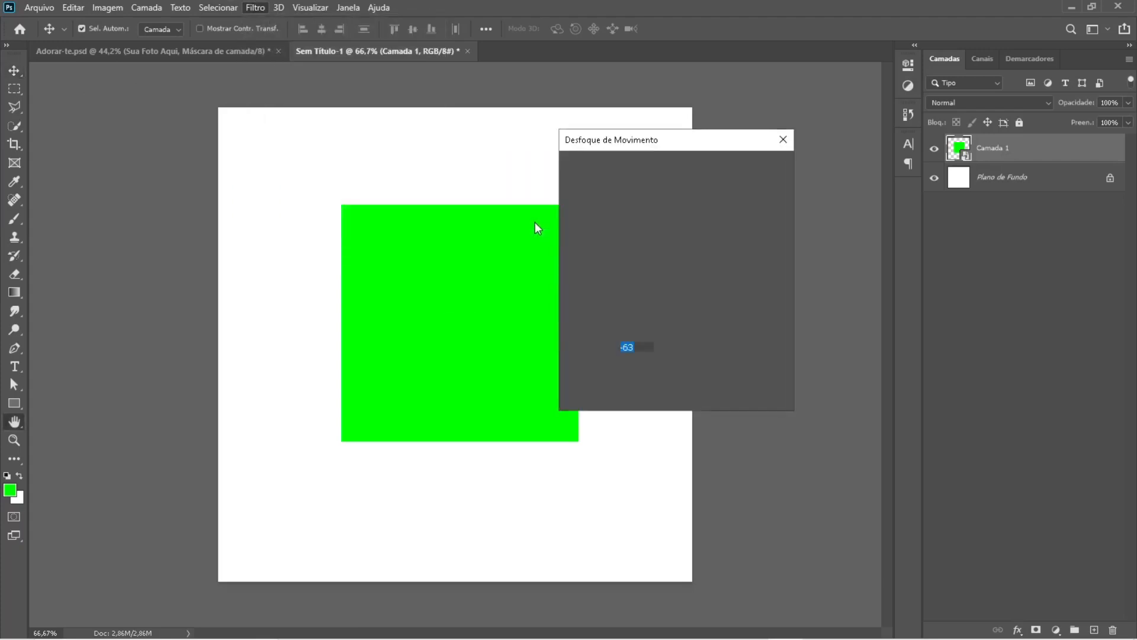
{"action": "left_click_drag", "start_coordinate": [702, 335], "coordinate": [705, 336]}
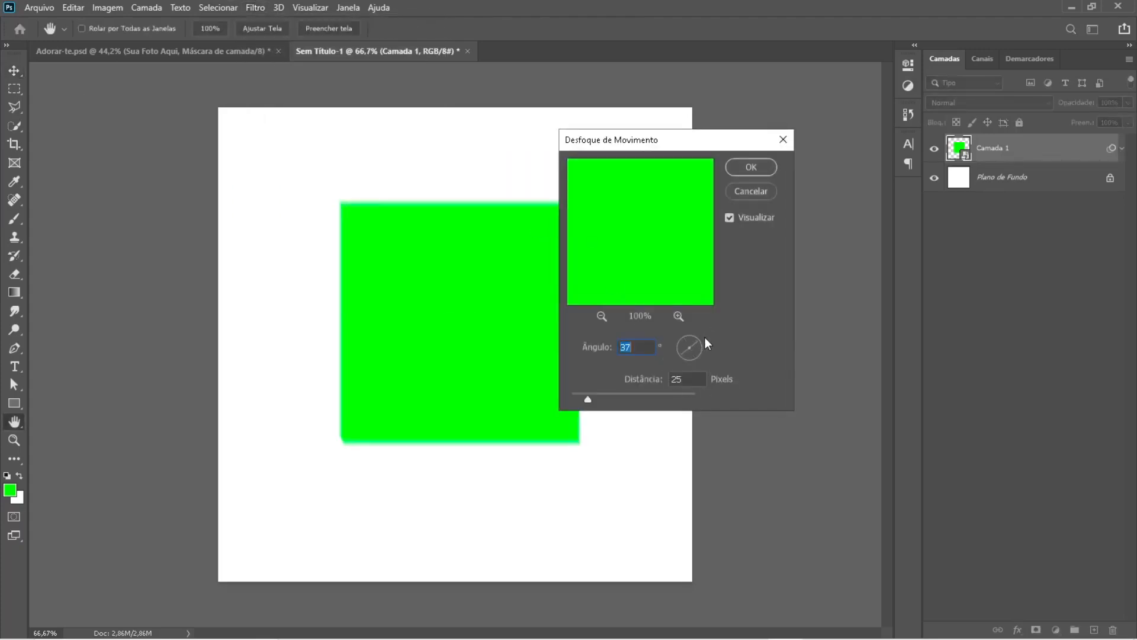
{"action": "left_click_drag", "start_coordinate": [613, 397], "coordinate": [631, 401]}
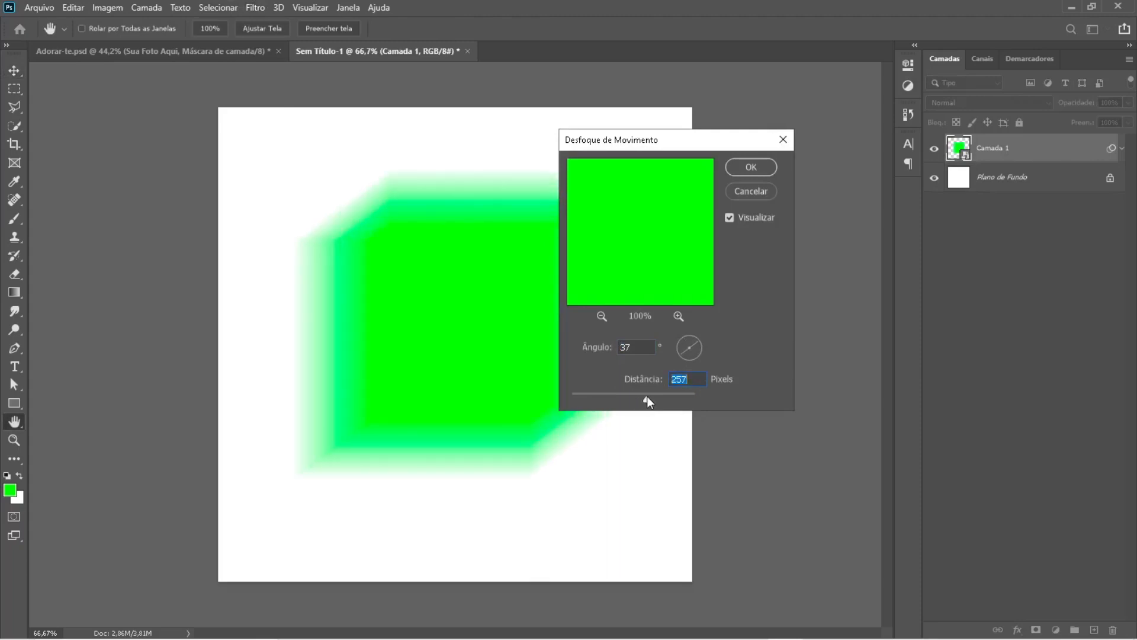
{"action": "left_click", "coordinate": [750, 167]}
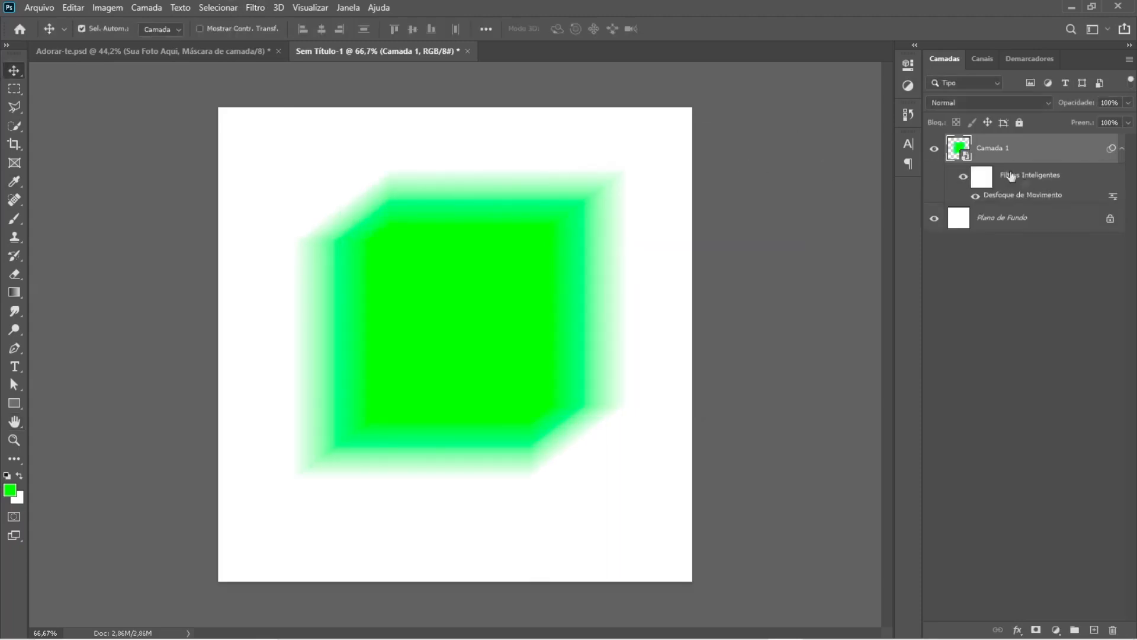
Step: Add a drop shadow to Camada 1 with 70% opacity, 44° angle, 85 px distance, 13% spread and 152 px size
{"action": "left_click", "coordinate": [1018, 630]}
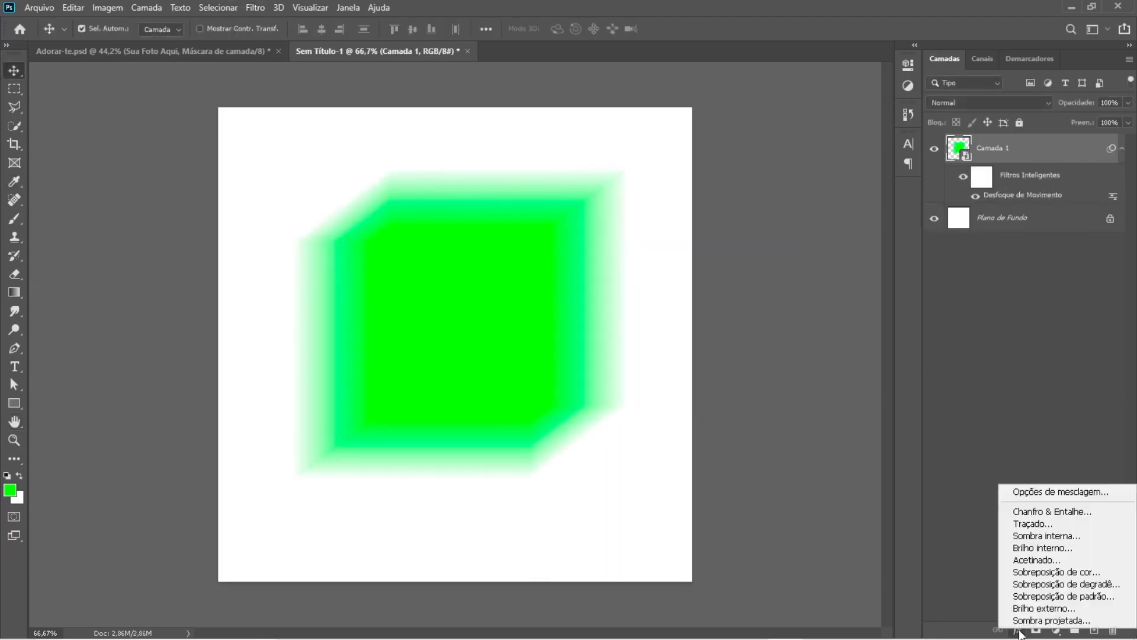
{"action": "left_click", "coordinate": [1041, 620]}
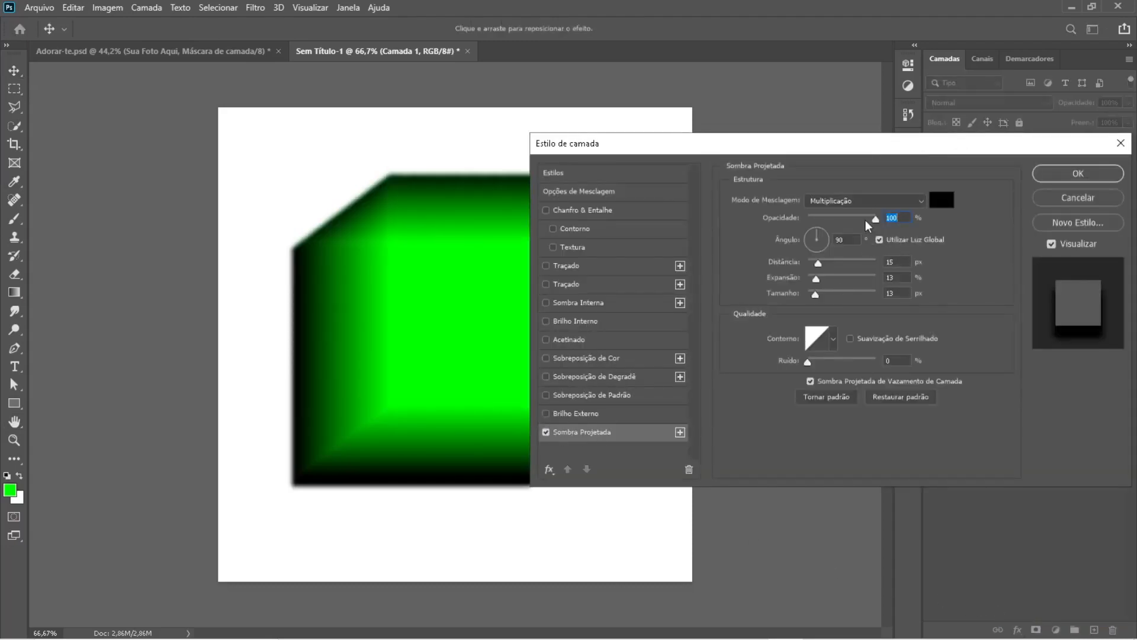
{"action": "left_click_drag", "start_coordinate": [815, 294], "coordinate": [854, 222]}
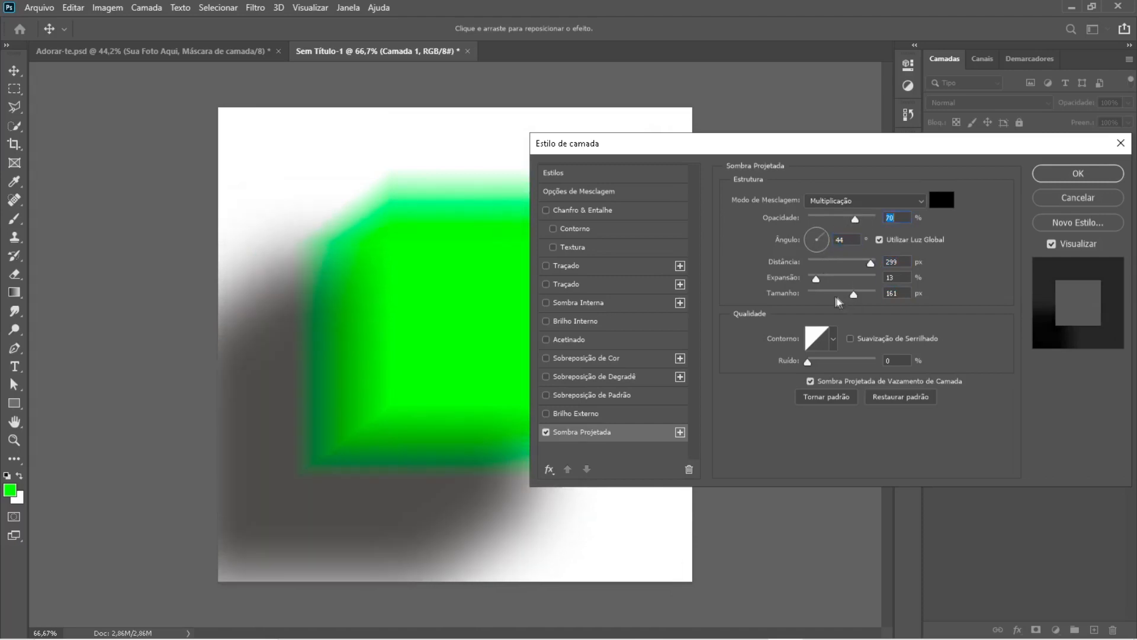
{"action": "mouse_move", "coordinate": [846, 296]}
{"action": "left_mouse_down"}
{"action": "mouse_move", "coordinate": [826, 294]}
{"action": "mouse_move", "coordinate": [872, 293]}
{"action": "mouse_move", "coordinate": [863, 294]}
{"action": "mouse_move", "coordinate": [868, 263]}
{"action": "mouse_move", "coordinate": [850, 266]}
{"action": "mouse_move", "coordinate": [853, 295]}
{"action": "left_mouse_up"}
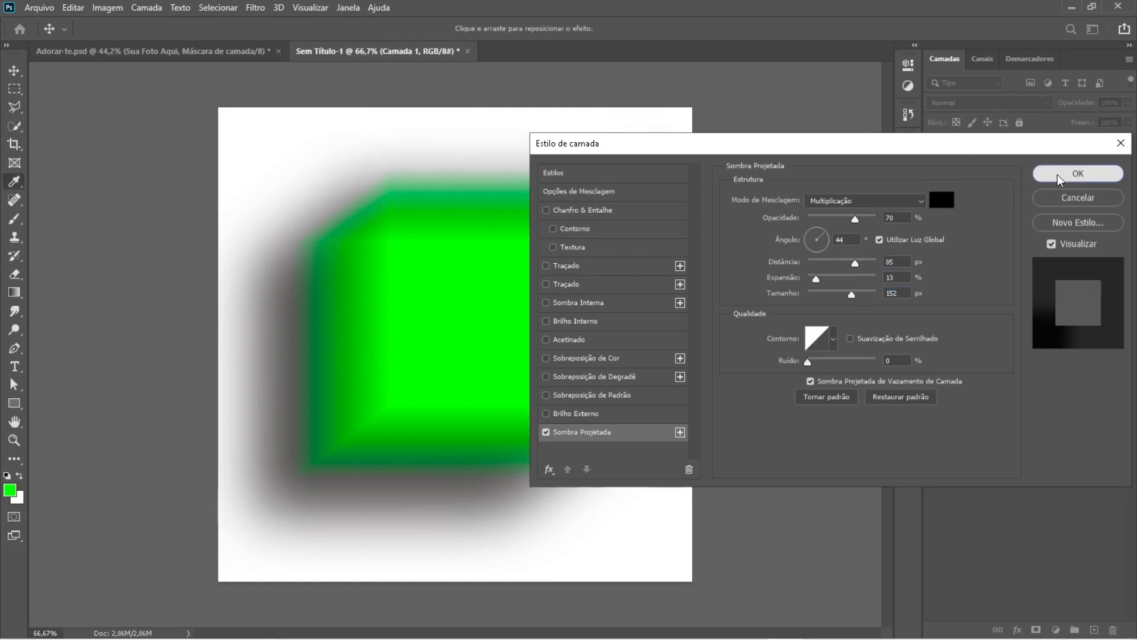
{"action": "left_click", "coordinate": [1060, 178]}
Step: Save the green square document as a new file named "arquivo 1"
{"action": "key", "text": "ctrl"}
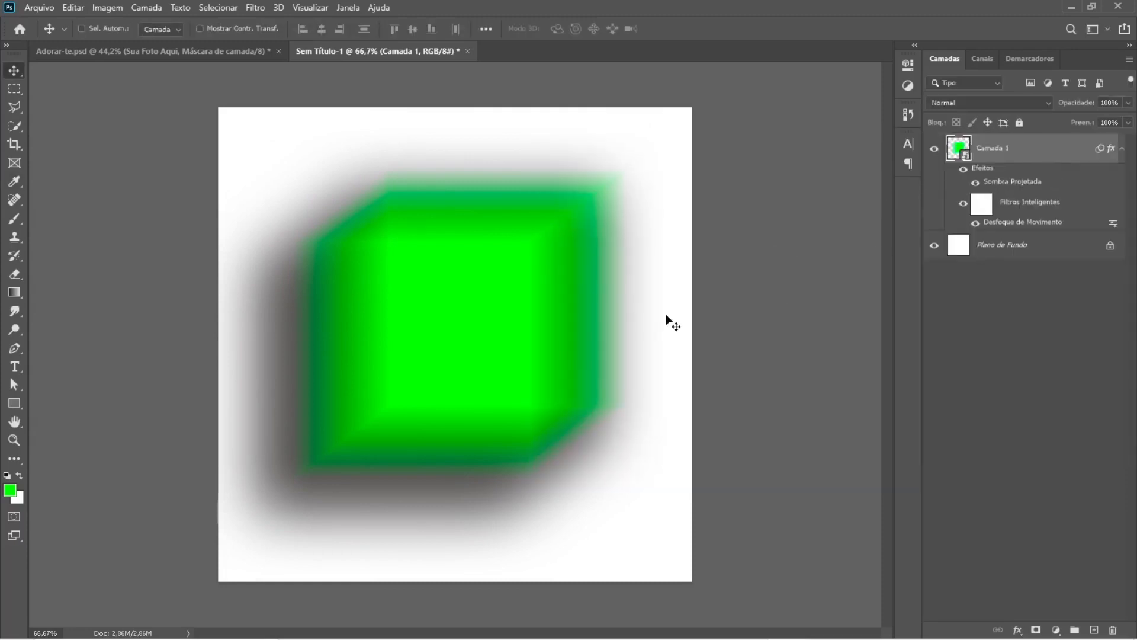
{"action": "key", "text": "ctrl+shift+s"}
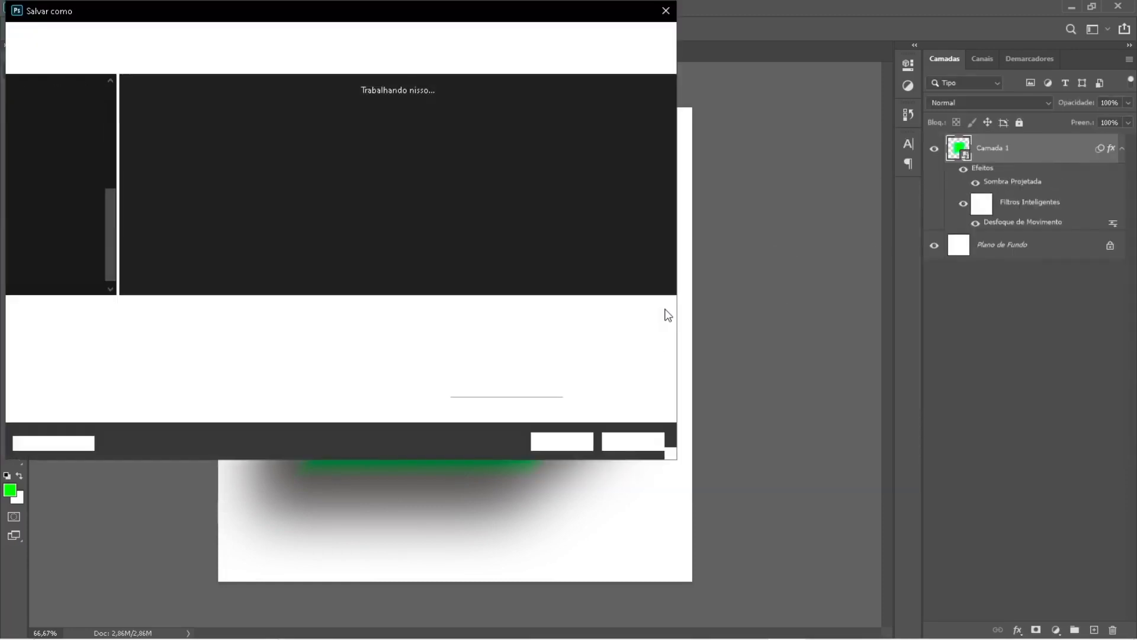
{"action": "type", "text": "arquivo 1"}
{"action": "key", "text": "Return"}
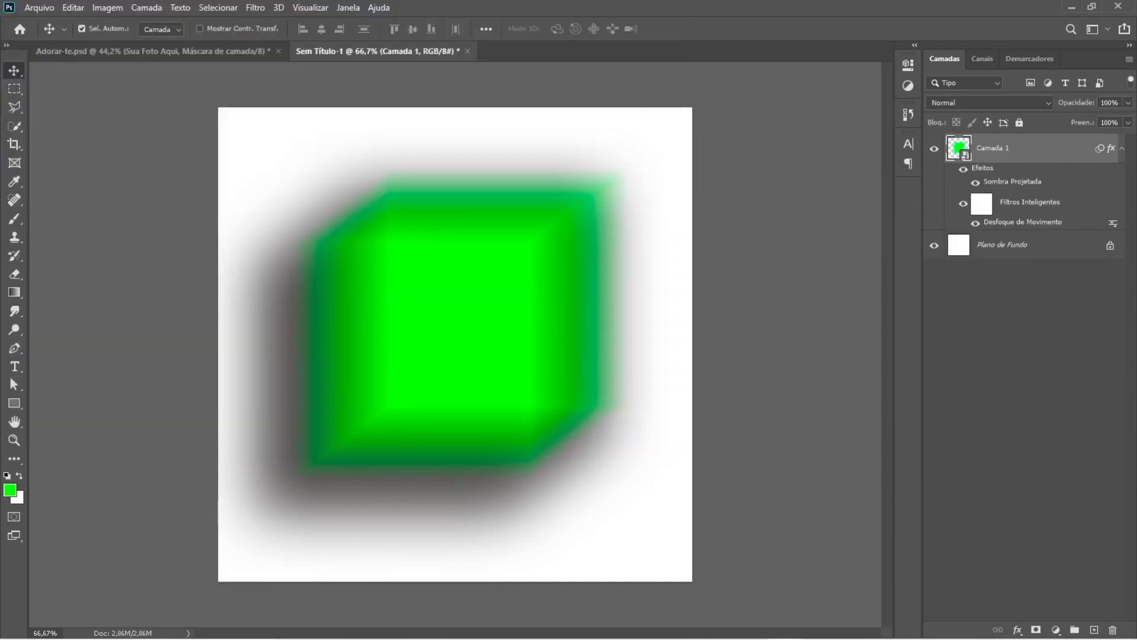
Step: Finish saving arquivo 1 and run the script that flattens all layer effects into Camada 1
{"action": "key", "text": "Return"}
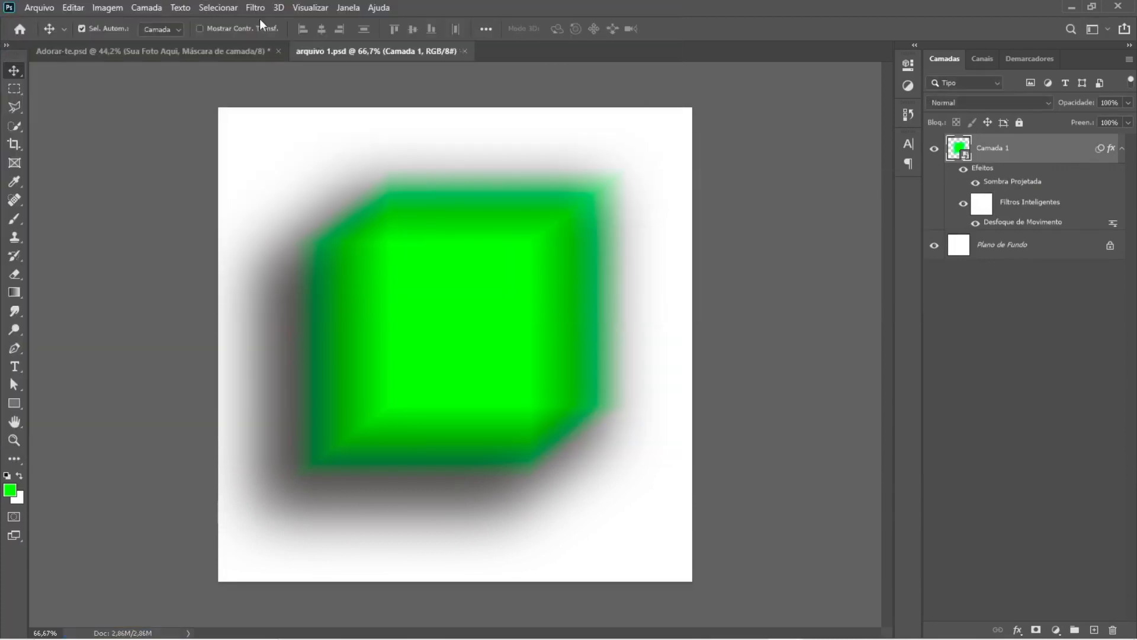
{"action": "left_click", "coordinate": [39, 7]}
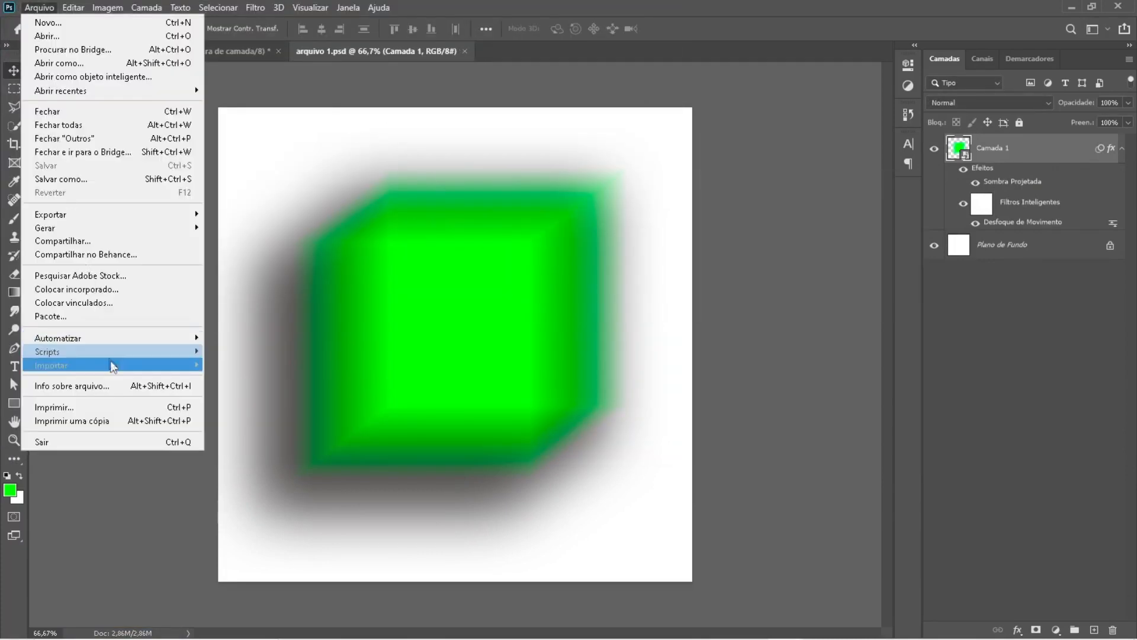
{"action": "mouse_move", "coordinate": [178, 351]}
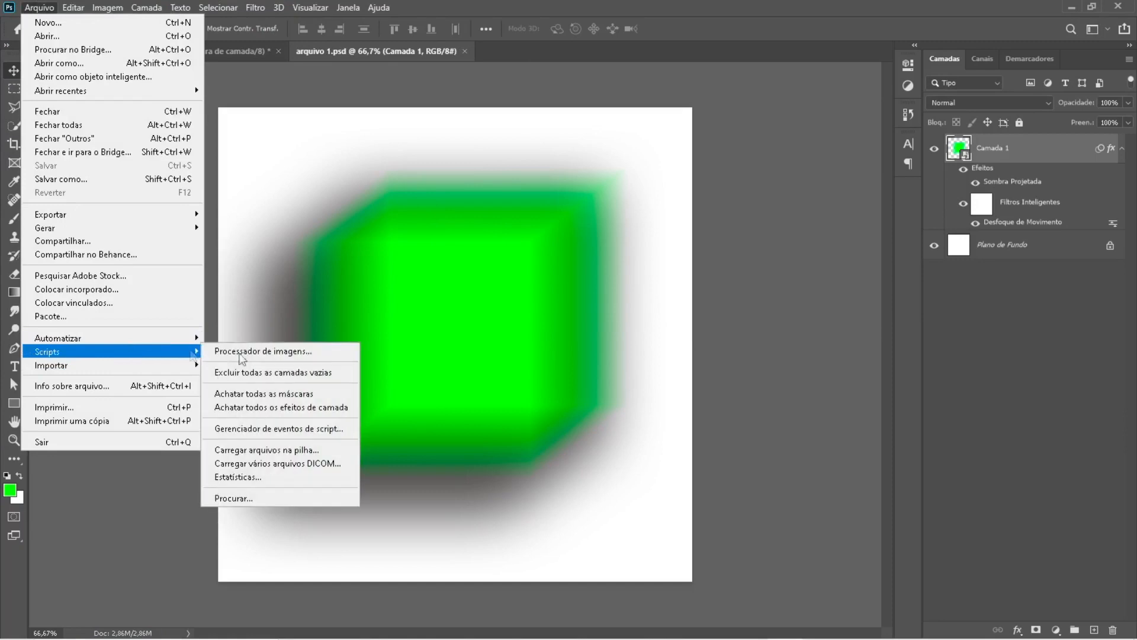
{"action": "left_click", "coordinate": [295, 407]}
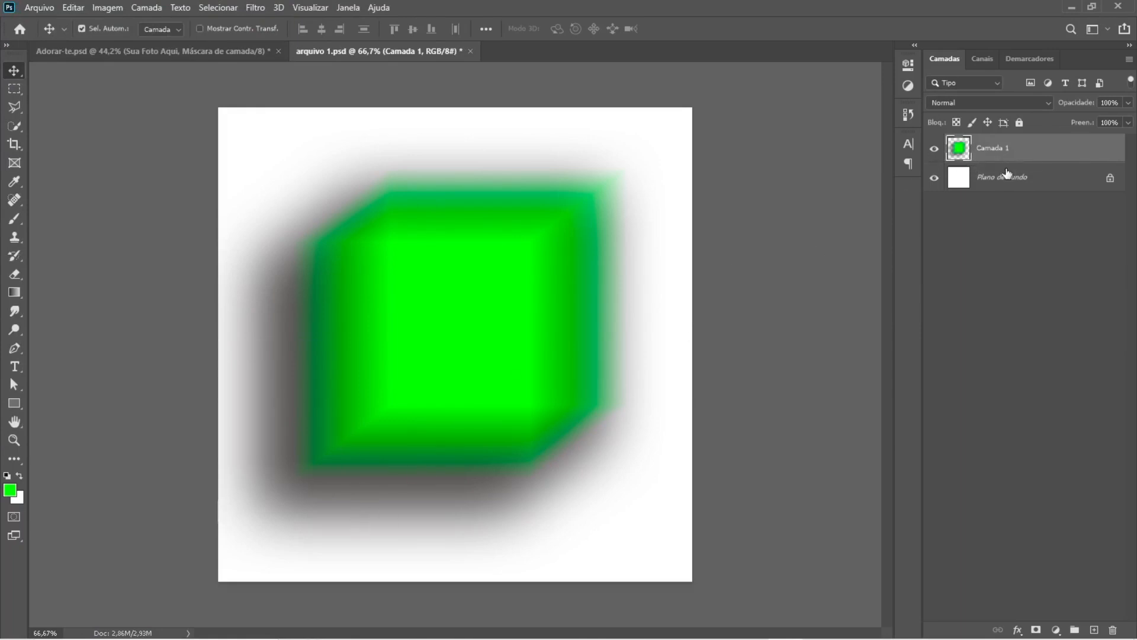
Step: Save the flattened version as a separate PSD named "arquivo 2"
{"action": "key", "text": "ctrl"}
{"action": "key", "text": "ctrl+shift+s"}
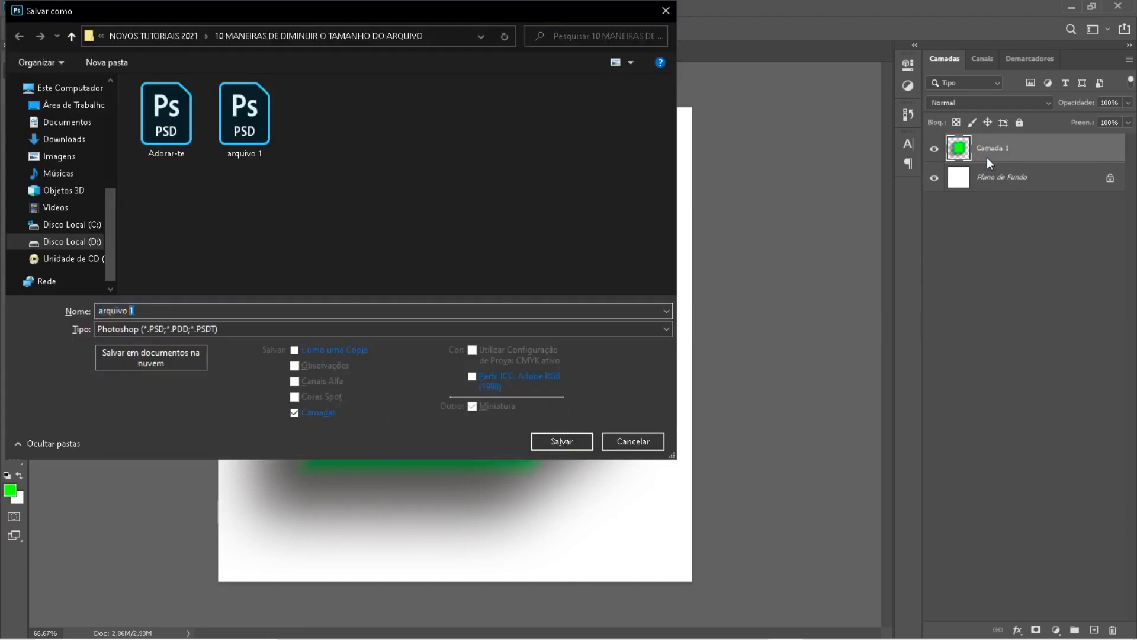
{"action": "key", "text": "Return"}
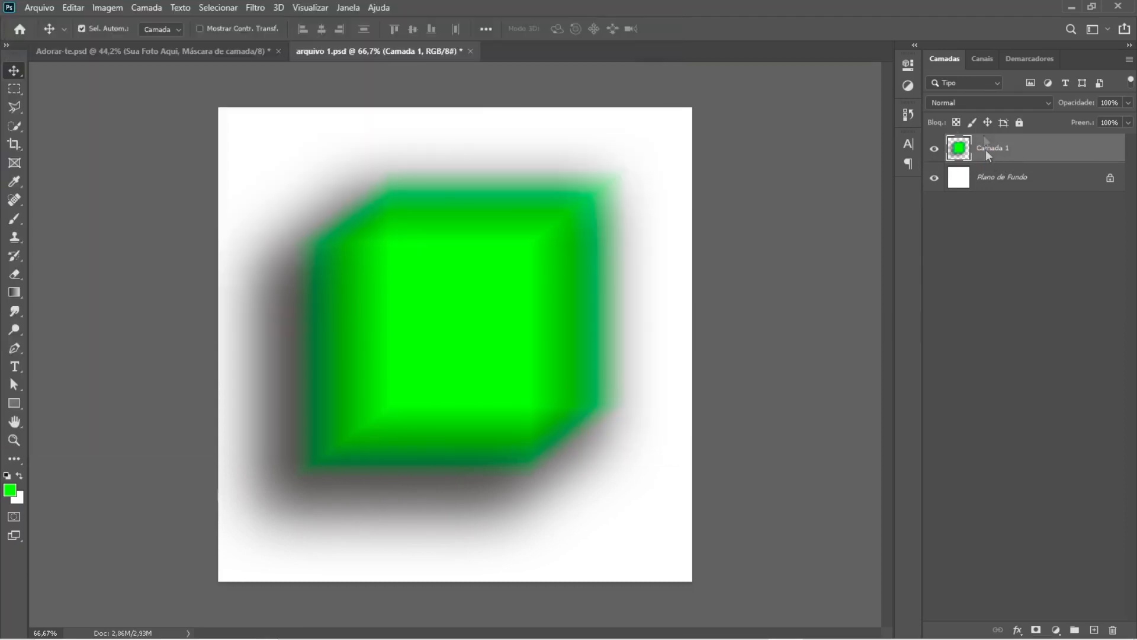
{"action": "left_click", "coordinate": [875, 211]}
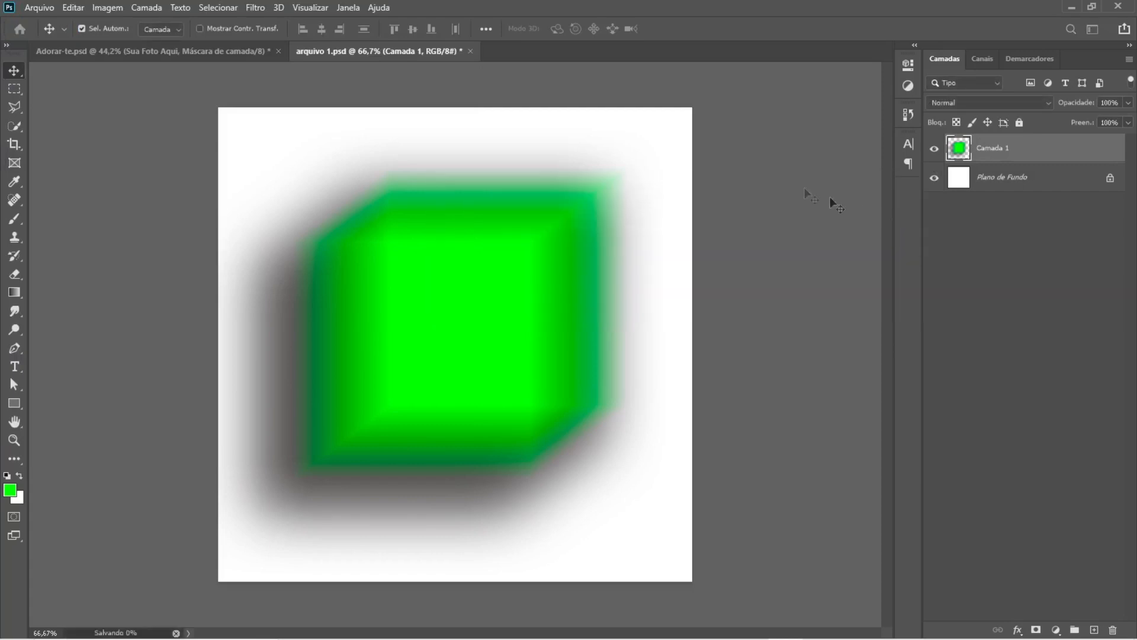
Step: Check the file size of arquivo 1 in its file properties
{"action": "left_click", "coordinate": [35, 8]}
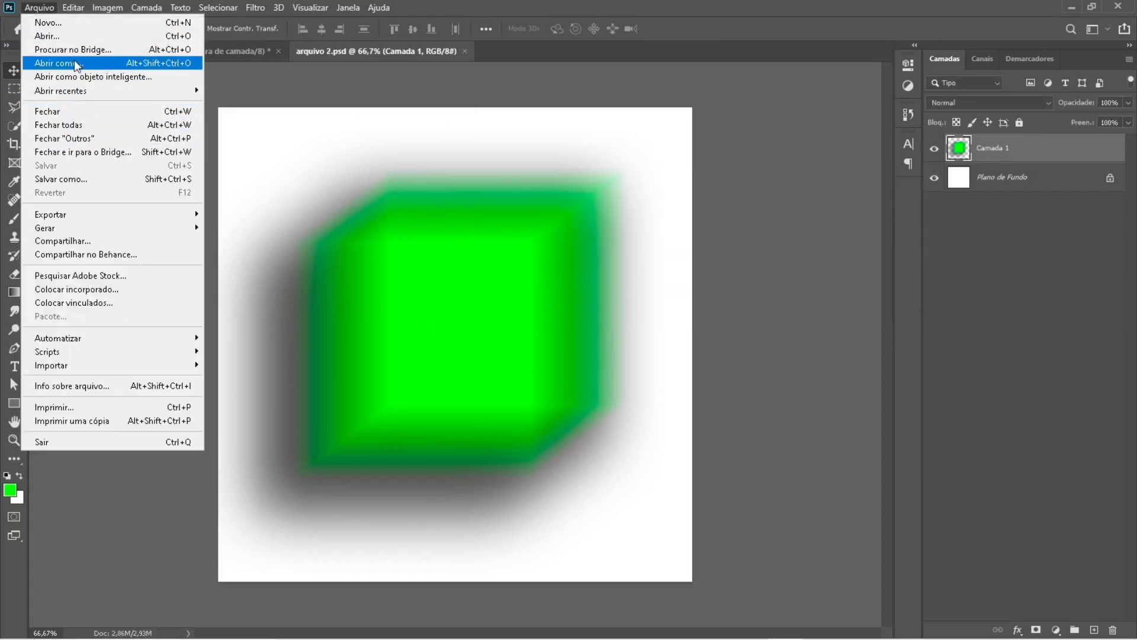
{"action": "left_click", "coordinate": [55, 36]}
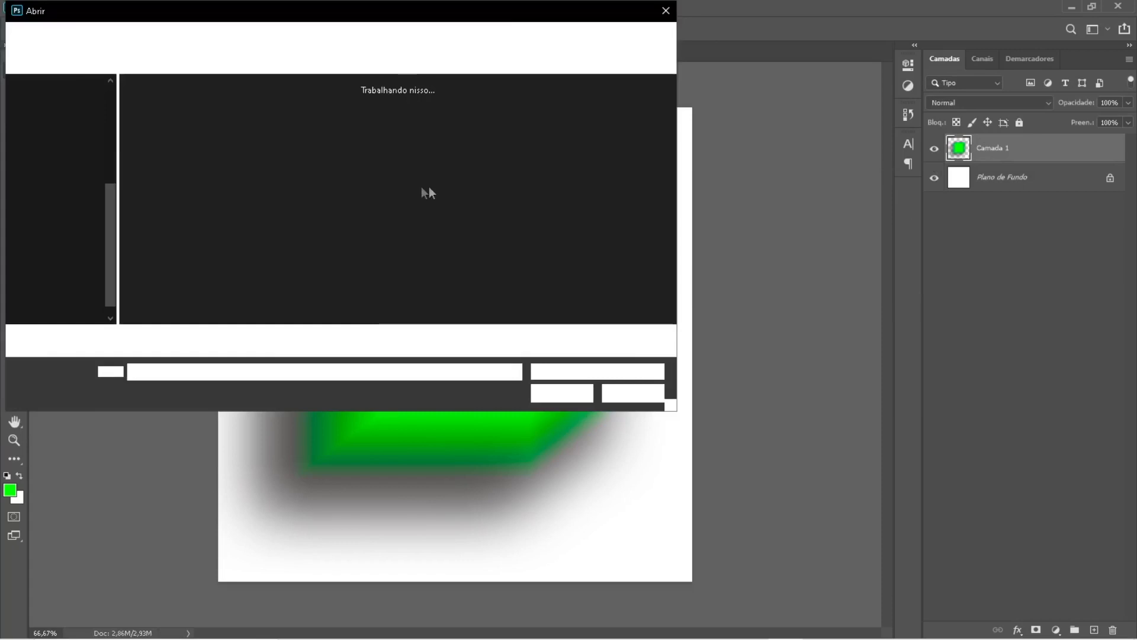
{"action": "left_click", "coordinate": [262, 116]}
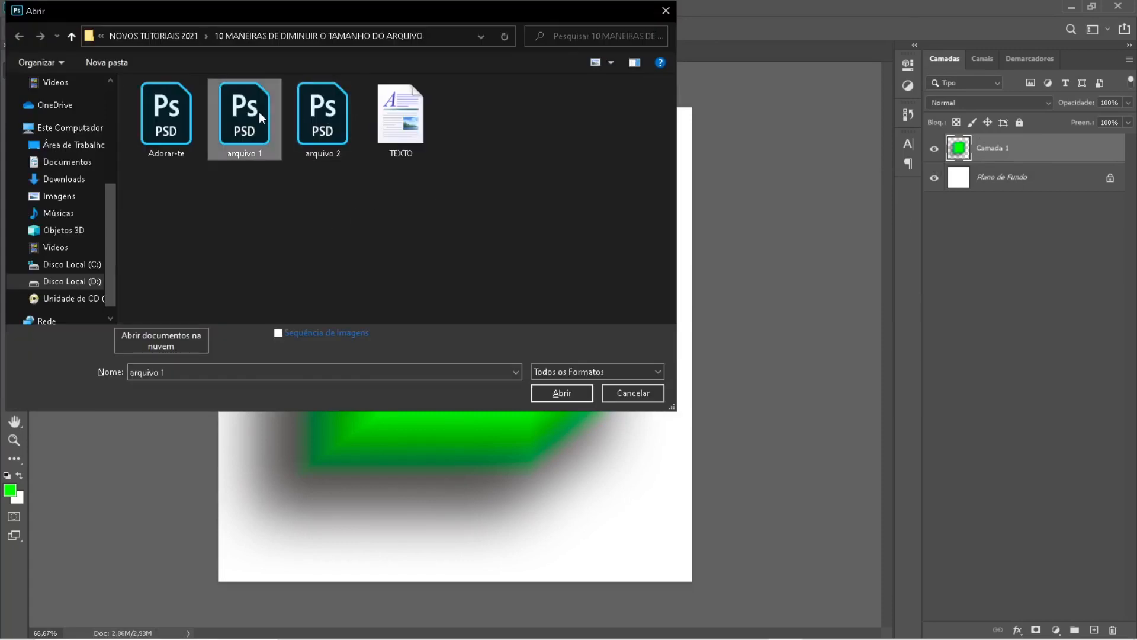
{"action": "key", "text": "alt+Return"}
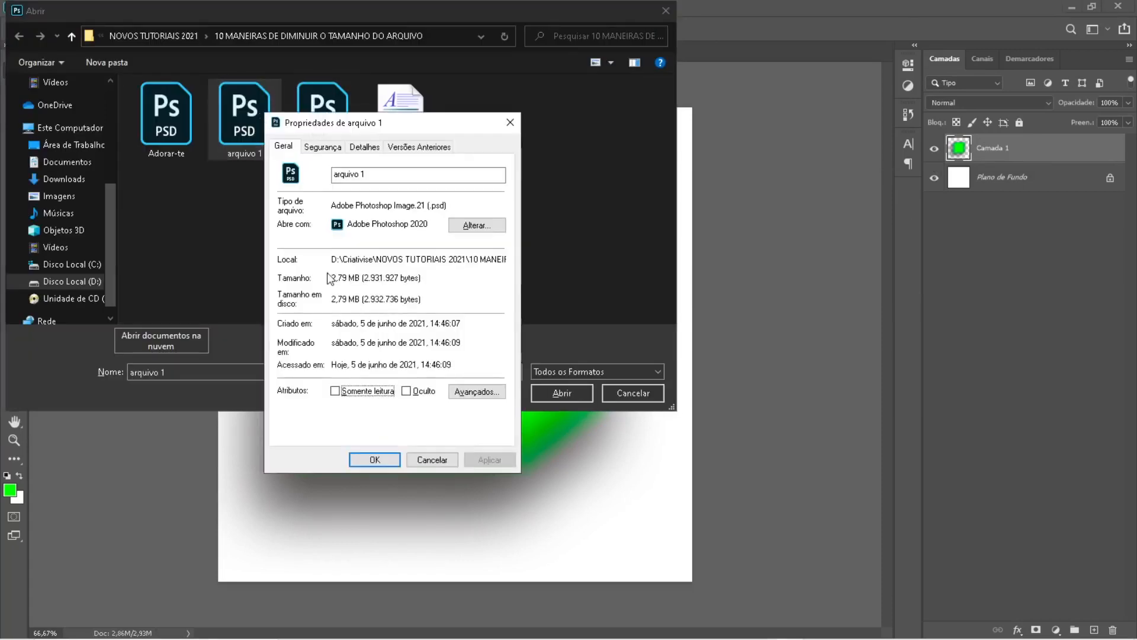
{"action": "left_click", "coordinate": [435, 459]}
Step: Check the file size of arquivo 2 in its file properties, and compare the canvas with Camada 1 hidden and shown
{"action": "left_click", "coordinate": [329, 108]}
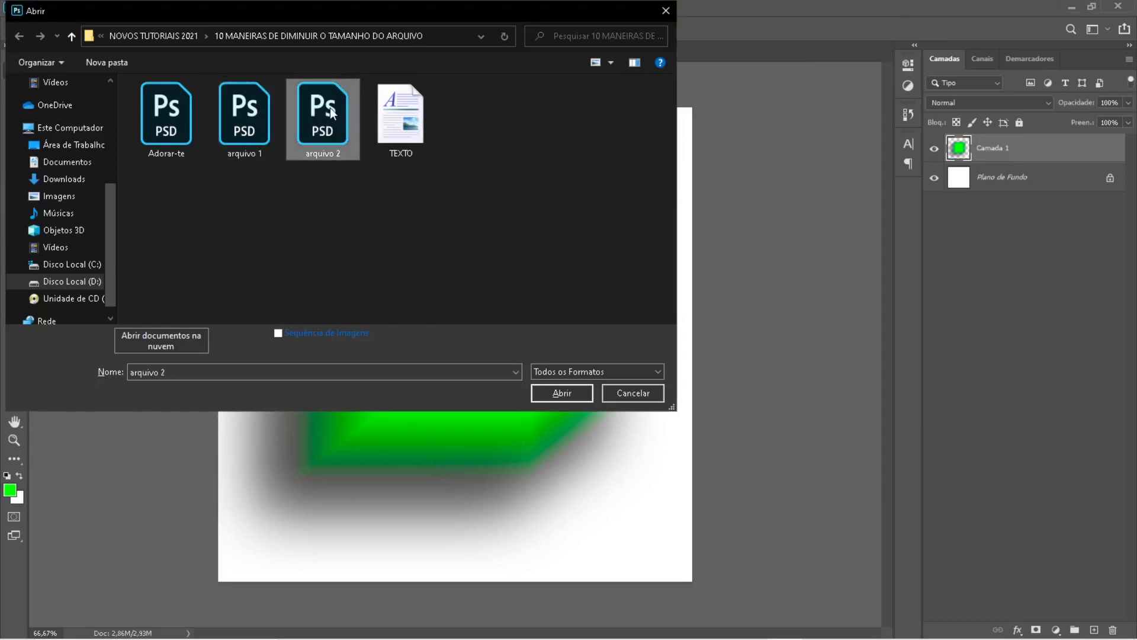
{"action": "key", "text": "alt+Return"}
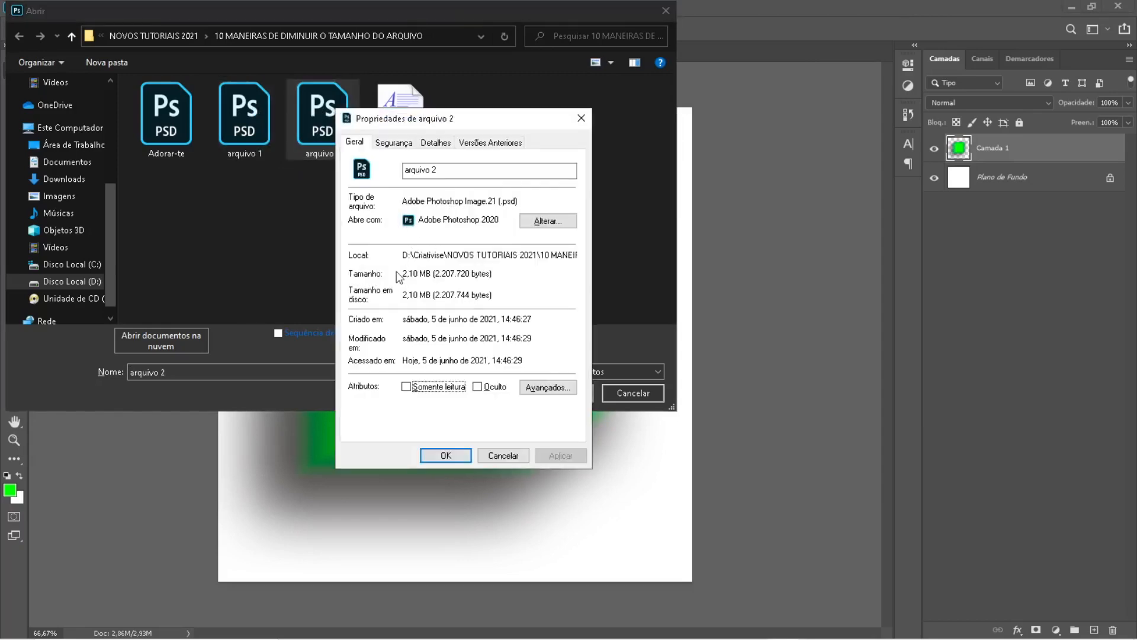
{"action": "left_click_drag", "start_coordinate": [408, 276], "coordinate": [431, 276]}
{"action": "left_click", "coordinate": [523, 455]}
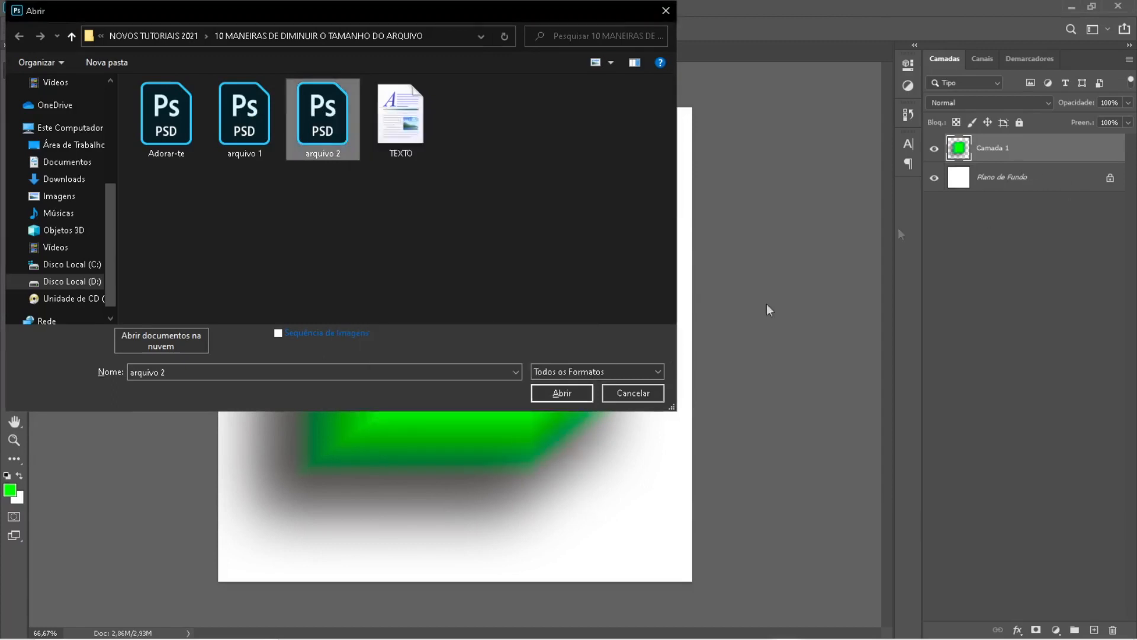
{"action": "left_click", "coordinate": [644, 396]}
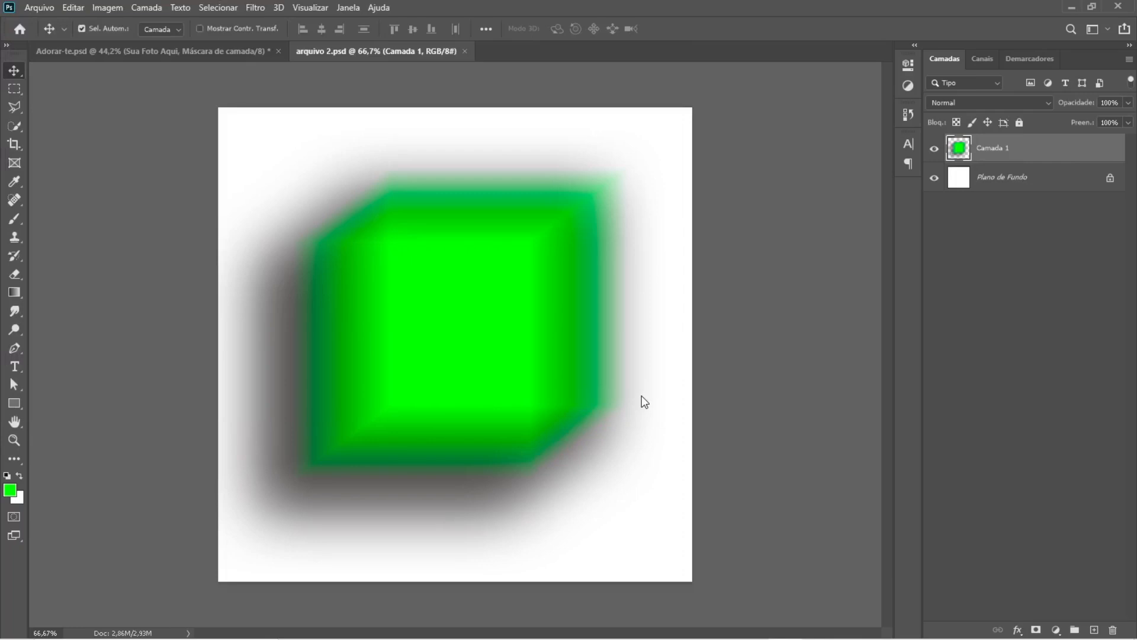
{"action": "left_click", "coordinate": [934, 149]}
{"action": "left_click", "coordinate": [934, 149]}
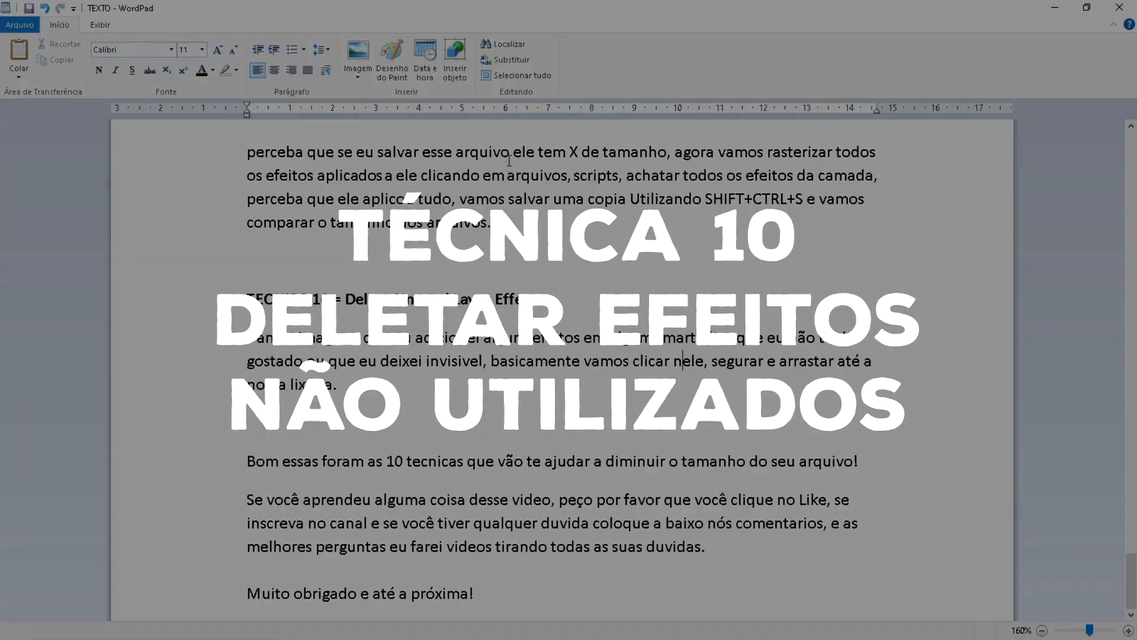
Step: Switch to Adorar-te.psd in Photoshop and apply a Gaussian Blur with an 8,2 pixel radius to the "Sua imagem aqui" layer
{"action": "key", "text": "alt+Tab"}
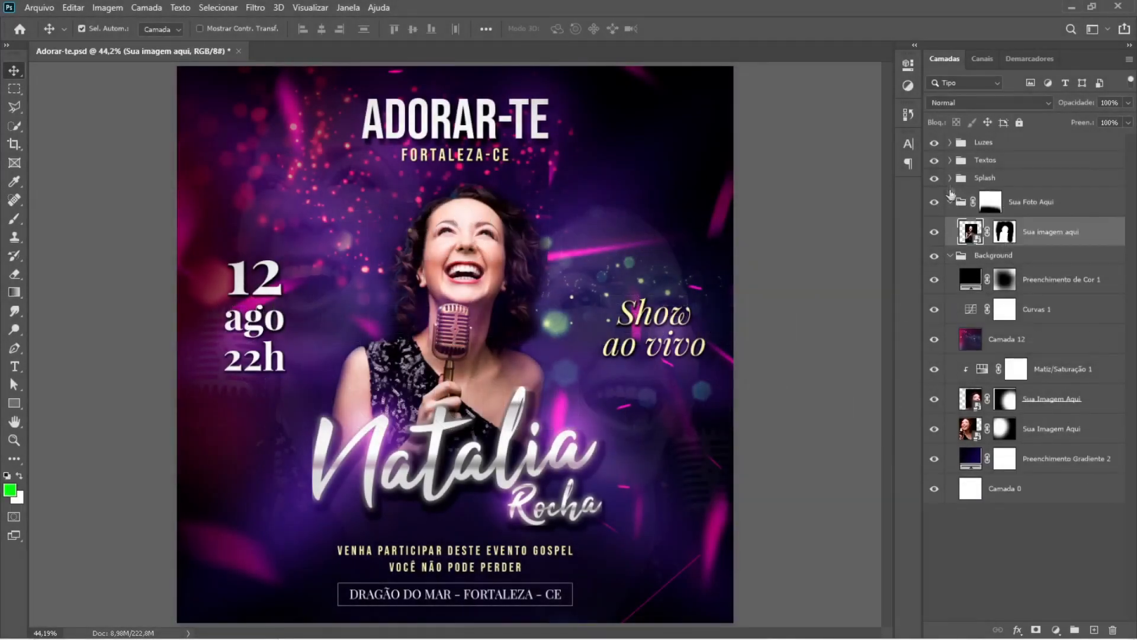
{"action": "left_click", "coordinate": [935, 232]}
{"action": "left_click", "coordinate": [935, 232]}
{"action": "left_click", "coordinate": [211, 6]}
{"action": "mouse_move", "coordinate": [255, 7]}
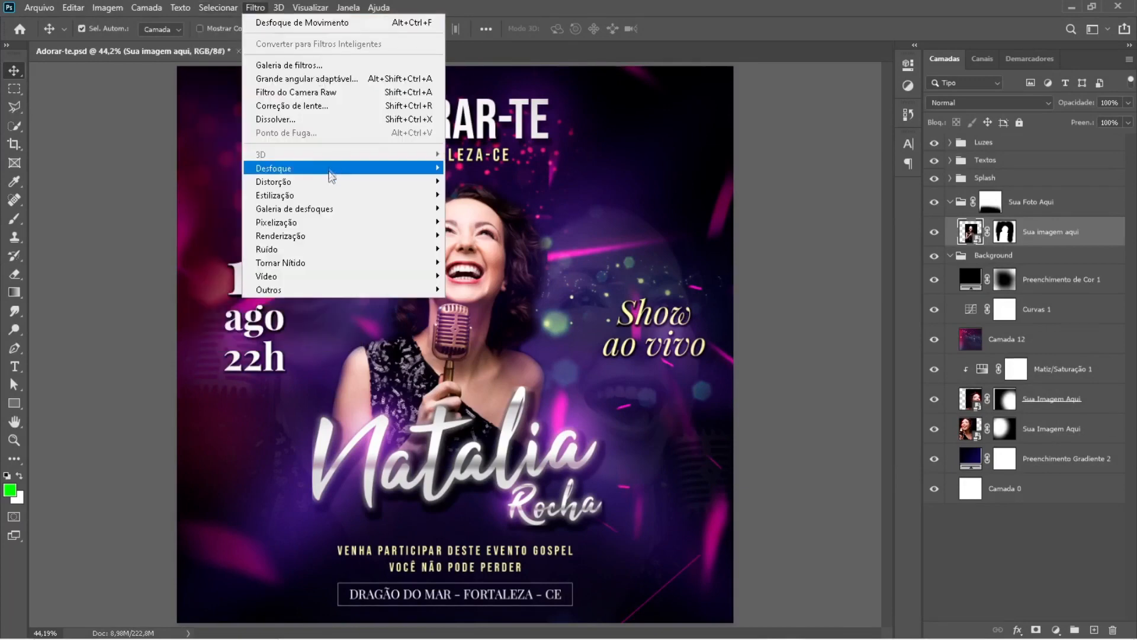
{"action": "mouse_move", "coordinate": [320, 168]}
{"action": "left_click", "coordinate": [524, 248]}
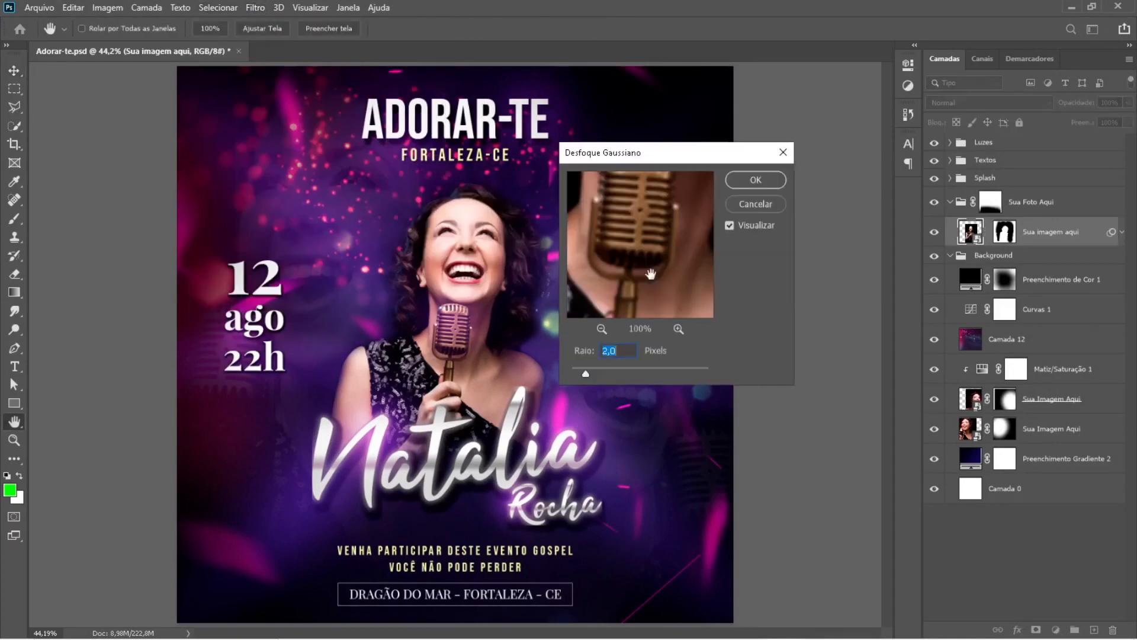
{"action": "left_click", "coordinate": [620, 371]}
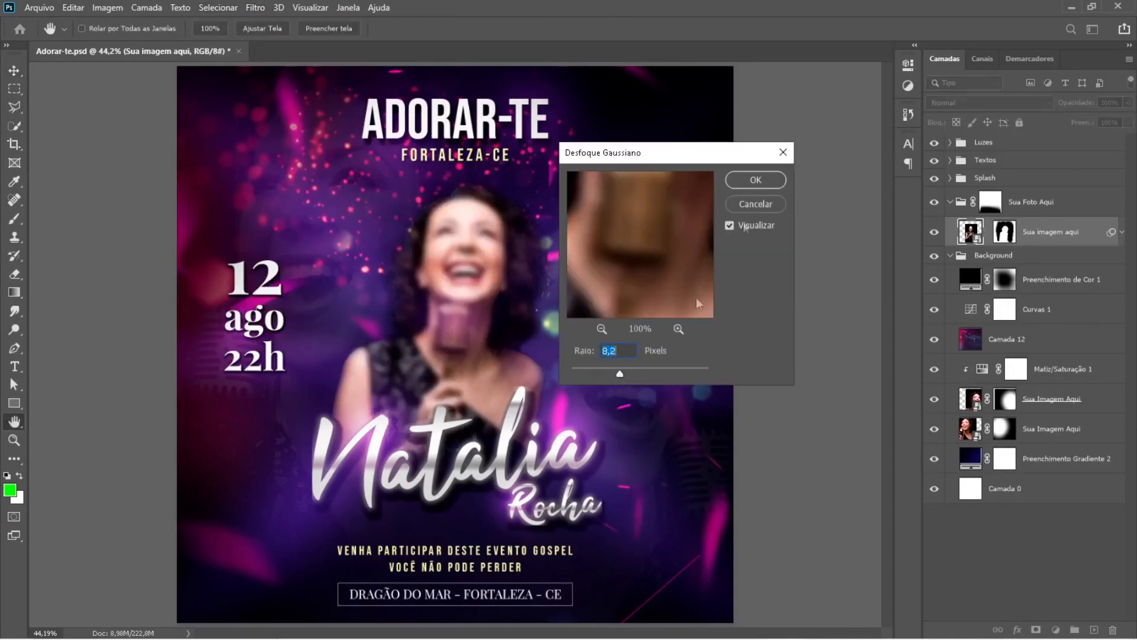
{"action": "left_click", "coordinate": [756, 179]}
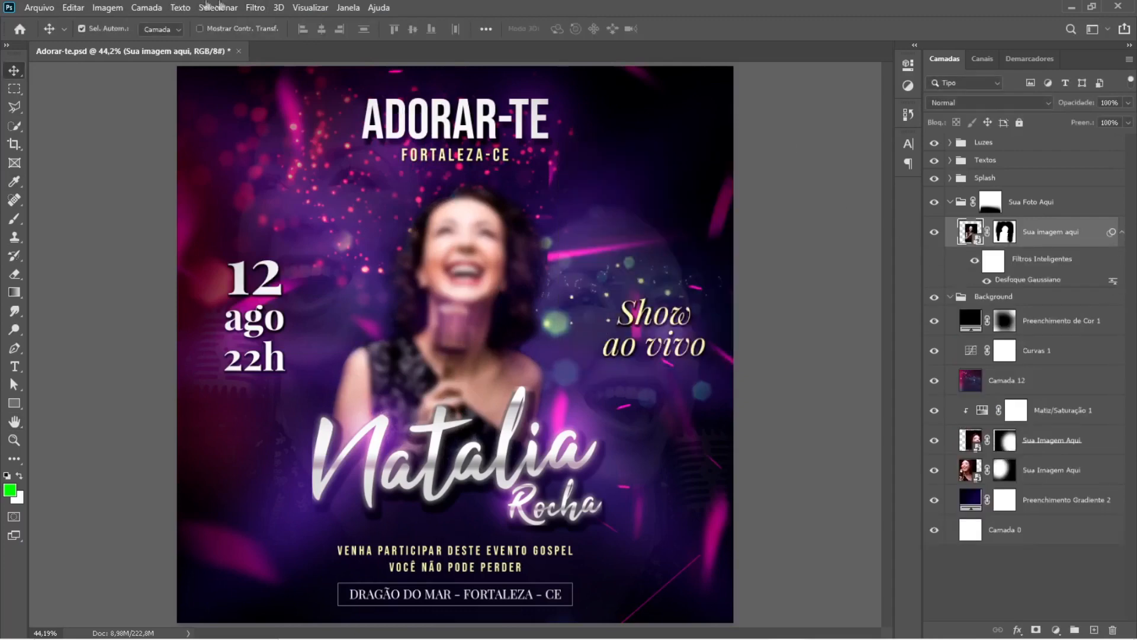
Step: Add a Motion Blur with angle -60° and distance 82 pixels to the "Sua imagem aqui" layer, and hide that filter
{"action": "left_click", "coordinate": [255, 7]}
{"action": "mouse_move", "coordinate": [315, 168]}
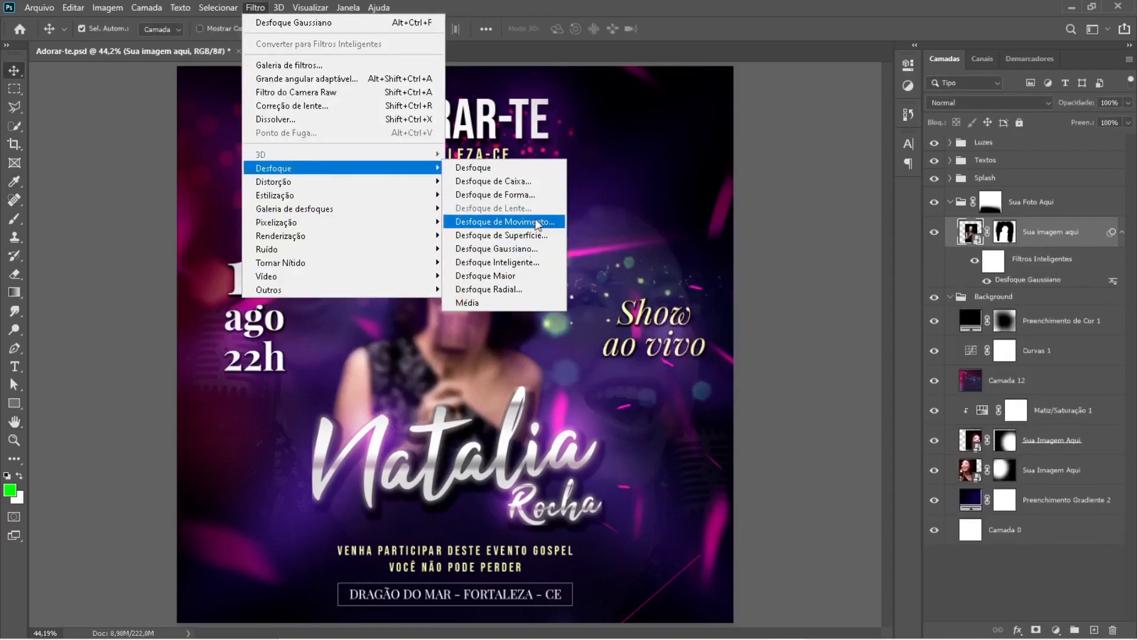
{"action": "left_click", "coordinate": [514, 223]}
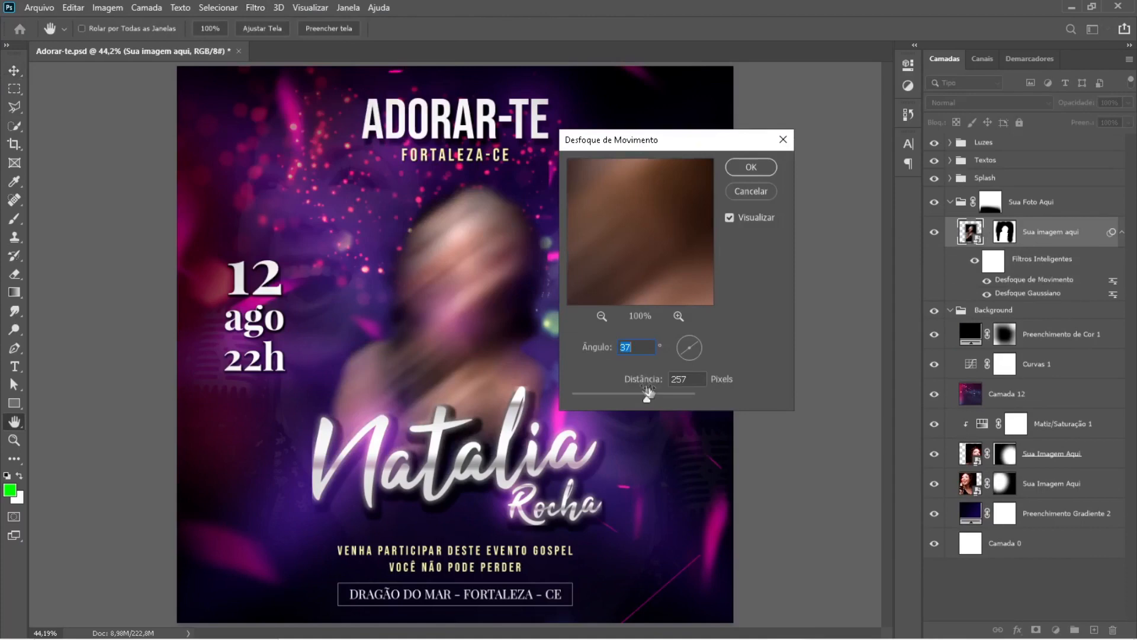
{"action": "left_click_drag", "start_coordinate": [644, 399], "coordinate": [612, 399]}
{"action": "left_click", "coordinate": [695, 357]}
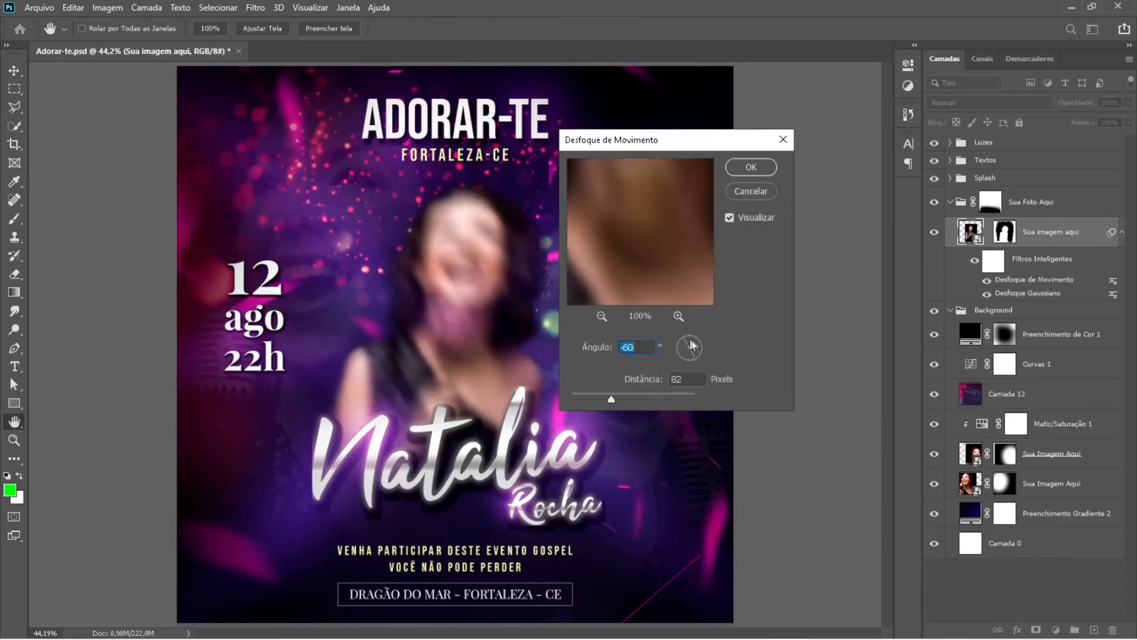
{"action": "left_click", "coordinate": [744, 168]}
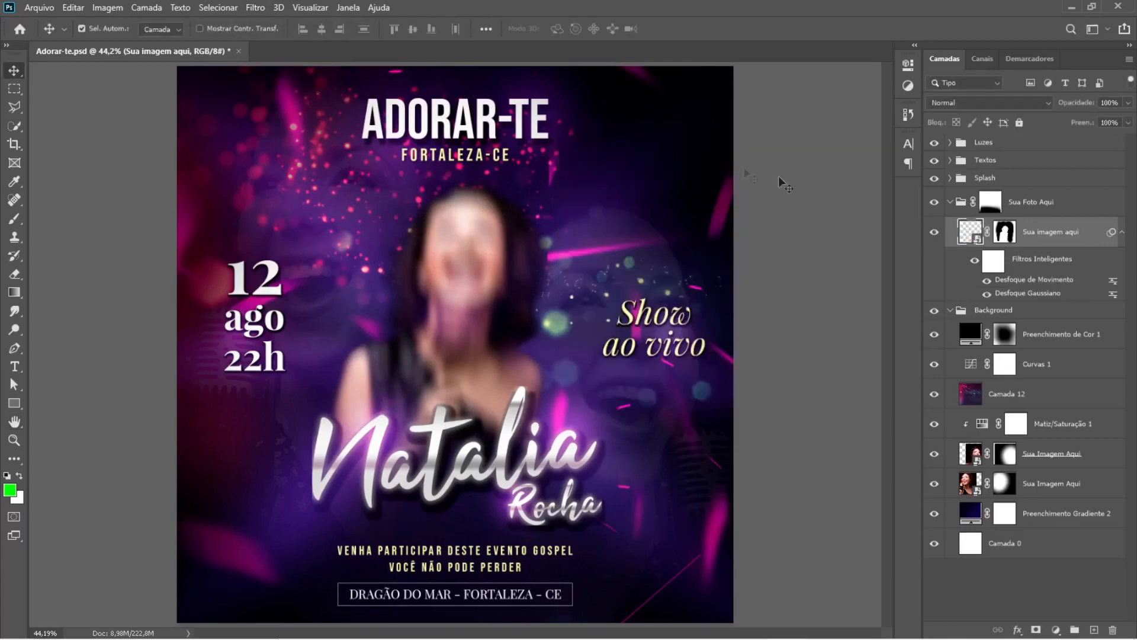
{"action": "left_click", "coordinate": [986, 292]}
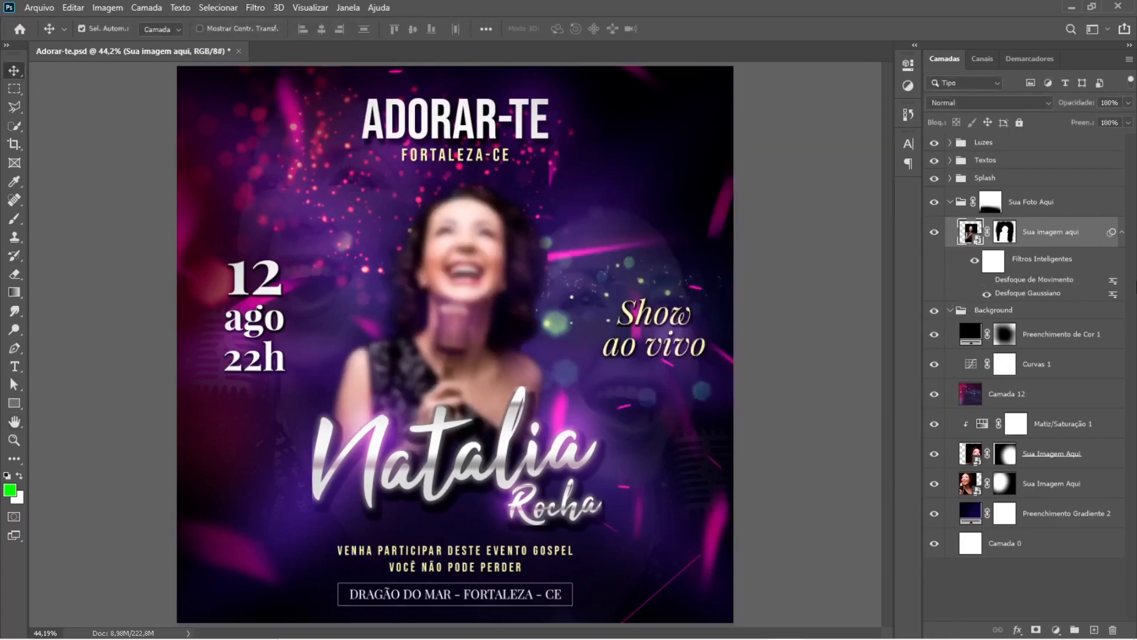
{"action": "double_click", "coordinate": [1115, 295]}
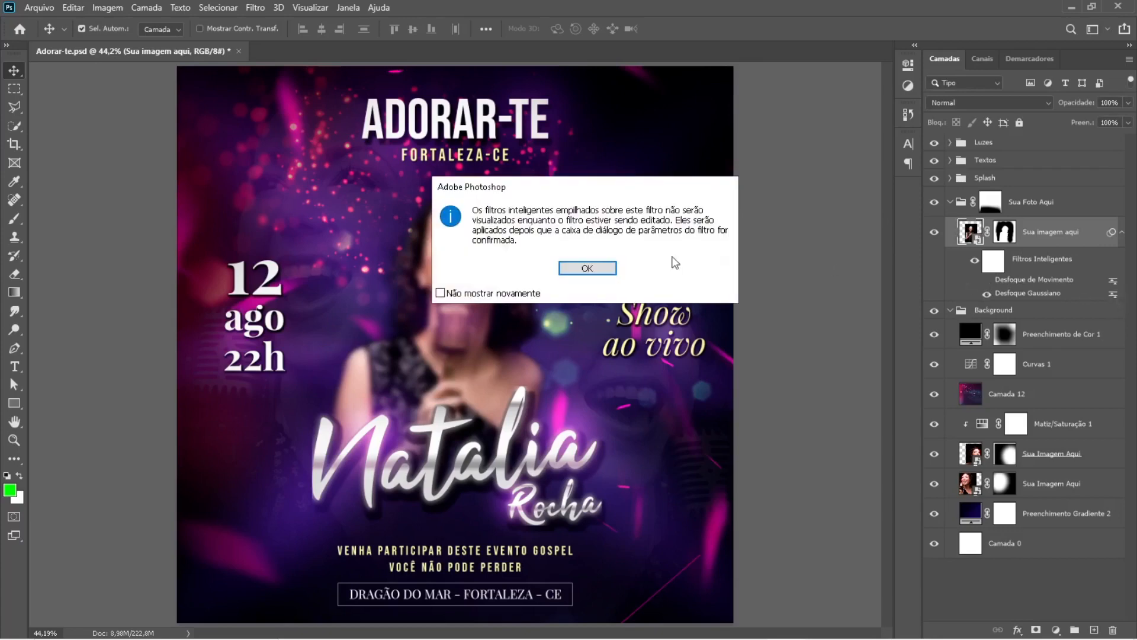
{"action": "left_click", "coordinate": [588, 269]}
{"action": "left_click_drag", "start_coordinate": [554, 125], "coordinate": [773, 127]}
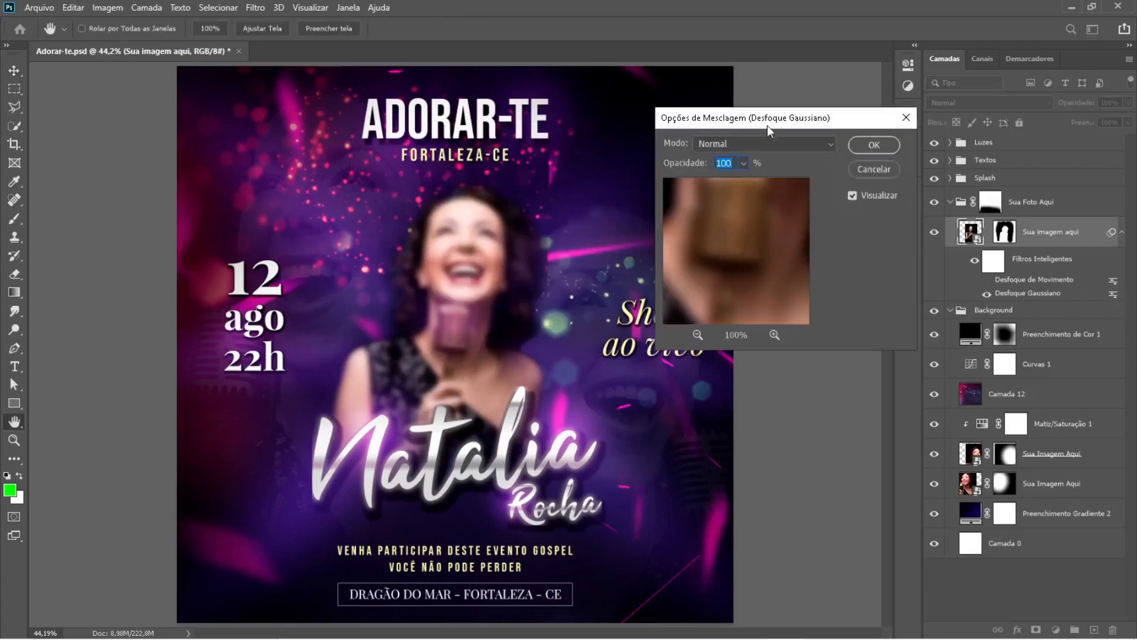
{"action": "left_click", "coordinate": [871, 173]}
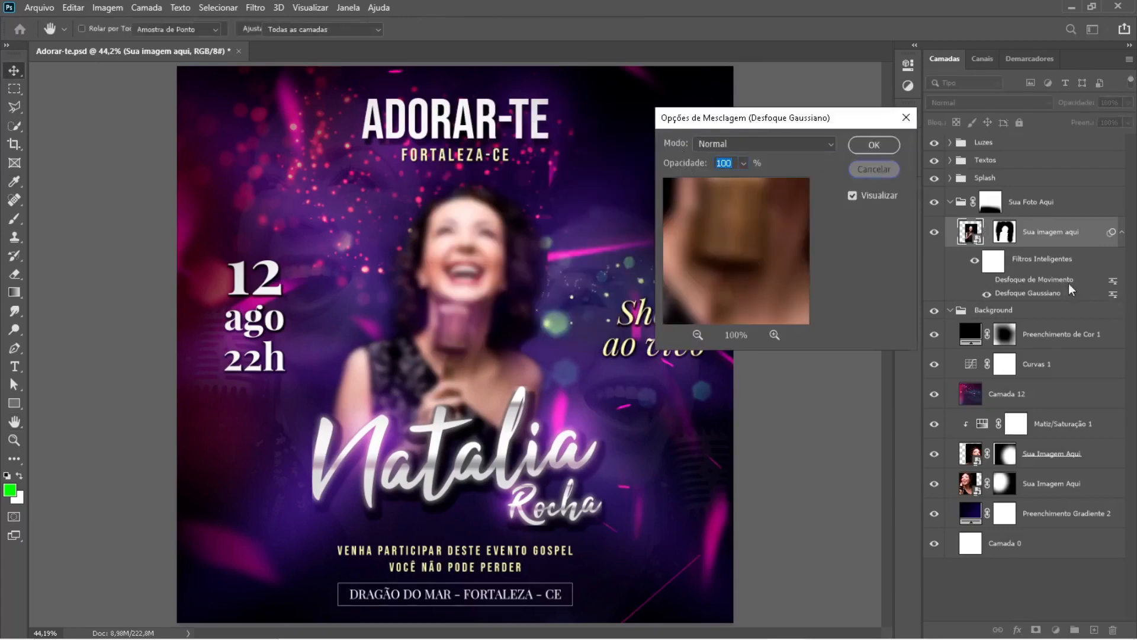
Step: Set the radius of the Gaussian Blur smart filter on "Sua imagem aqui" to 2,8 pixels
{"action": "double_click", "coordinate": [1008, 296]}
{"action": "left_click", "coordinate": [611, 269]}
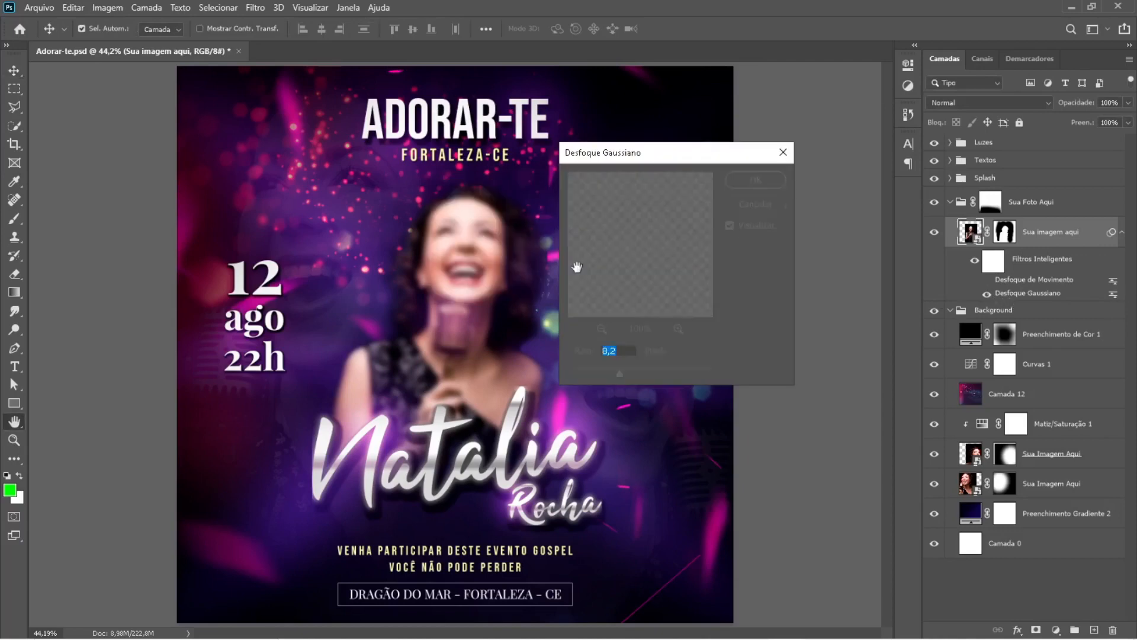
{"action": "left_click_drag", "start_coordinate": [597, 375], "coordinate": [592, 373]}
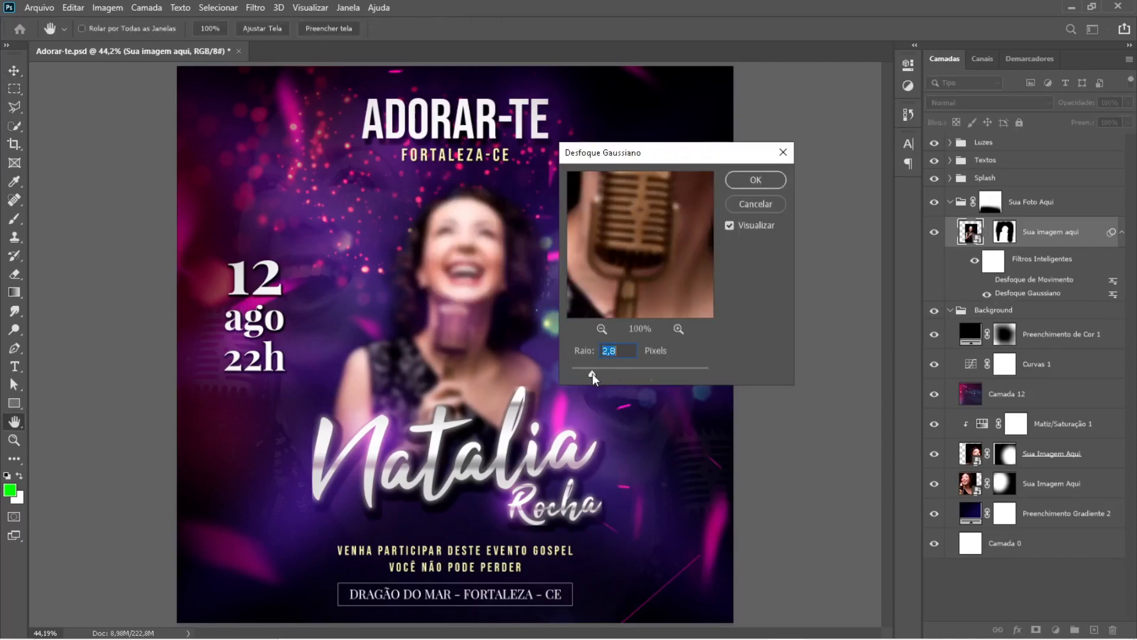
{"action": "left_click", "coordinate": [755, 180]}
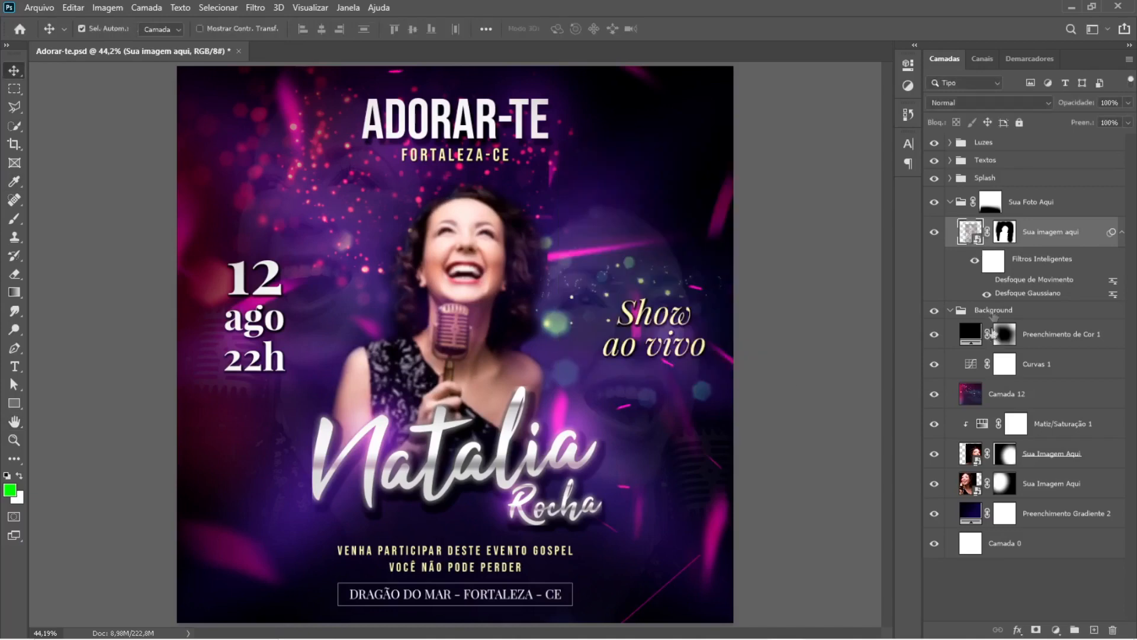
Step: Compare the image with the Motion Blur smart filter shown and hidden, and delete that unused filter from "Sua imagem aqui"
{"action": "left_click", "coordinate": [987, 281]}
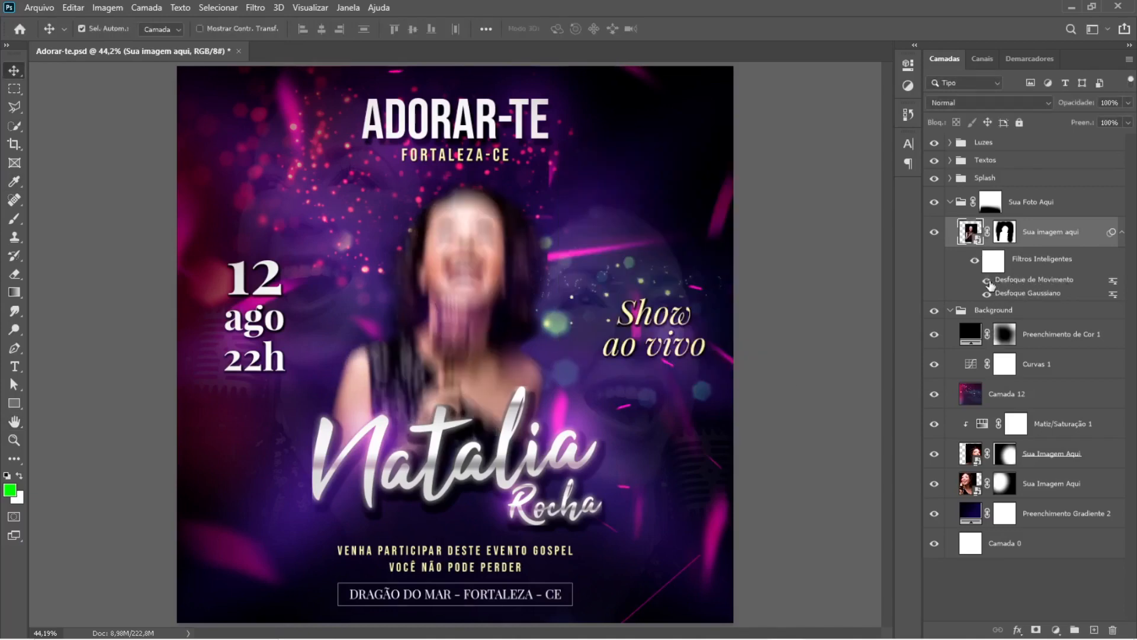
{"action": "left_click", "coordinate": [987, 281]}
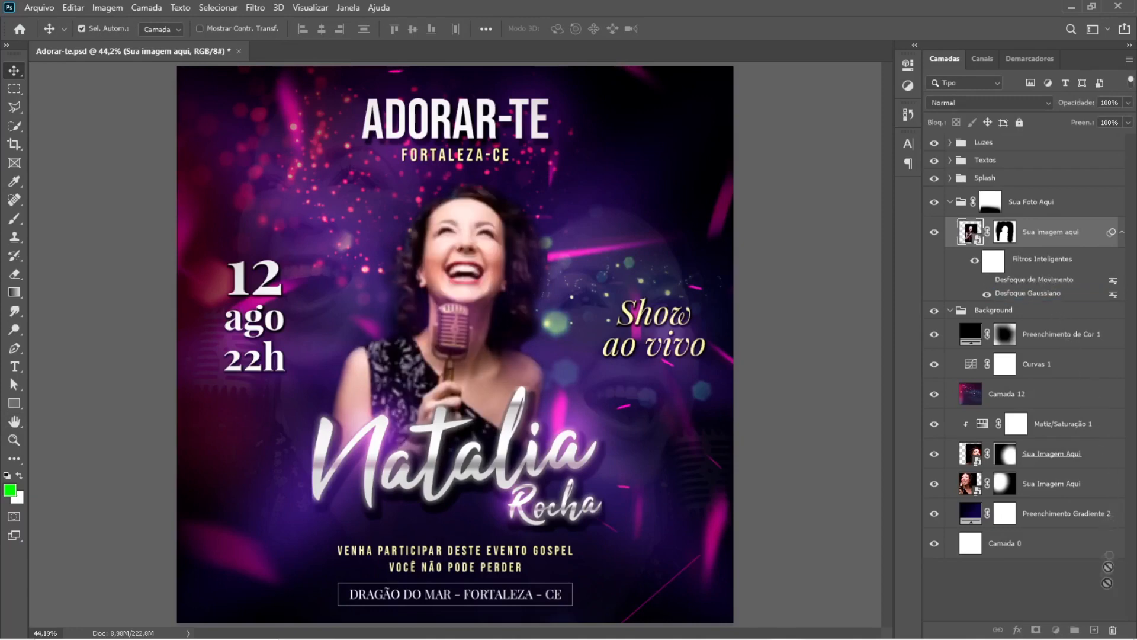
{"action": "left_click_drag", "start_coordinate": [1115, 623], "coordinate": [1115, 623]}
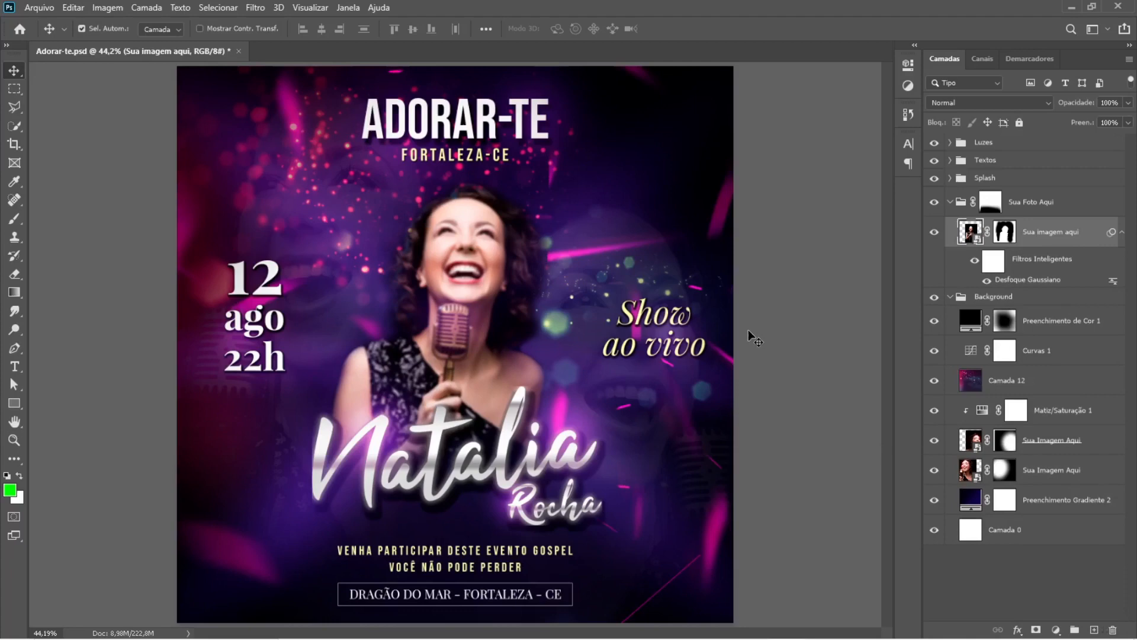